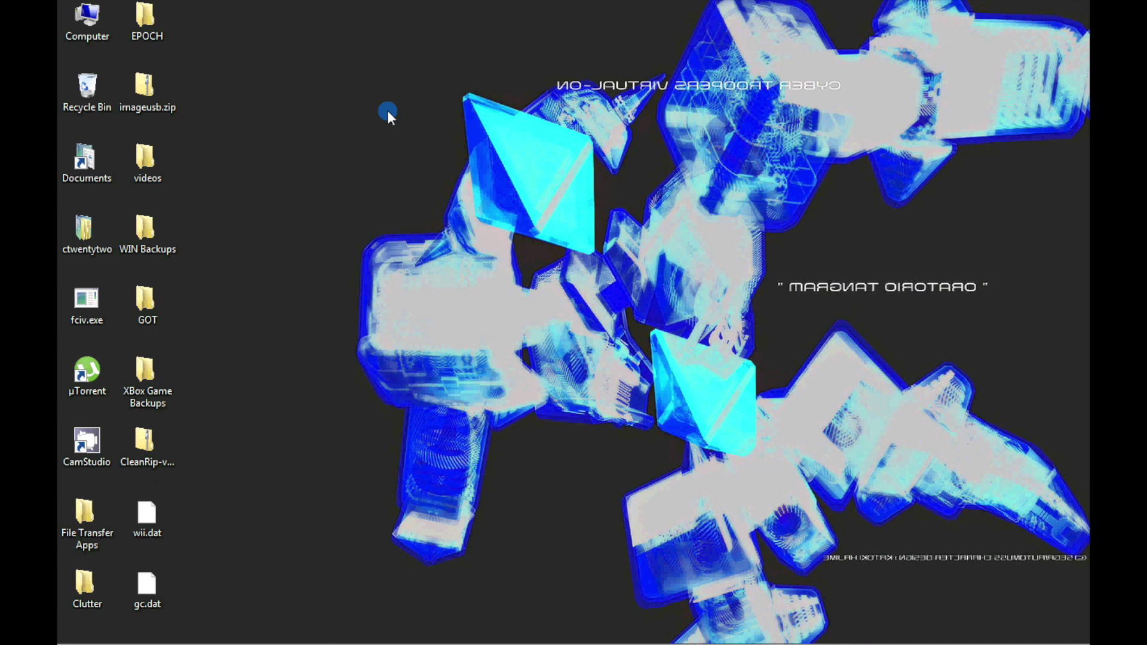
# Dismiss AutoPlay and quick-format Wii (F:) as NTFS with the default allocation unit size
pyautogui.doubleClick(94, 29)
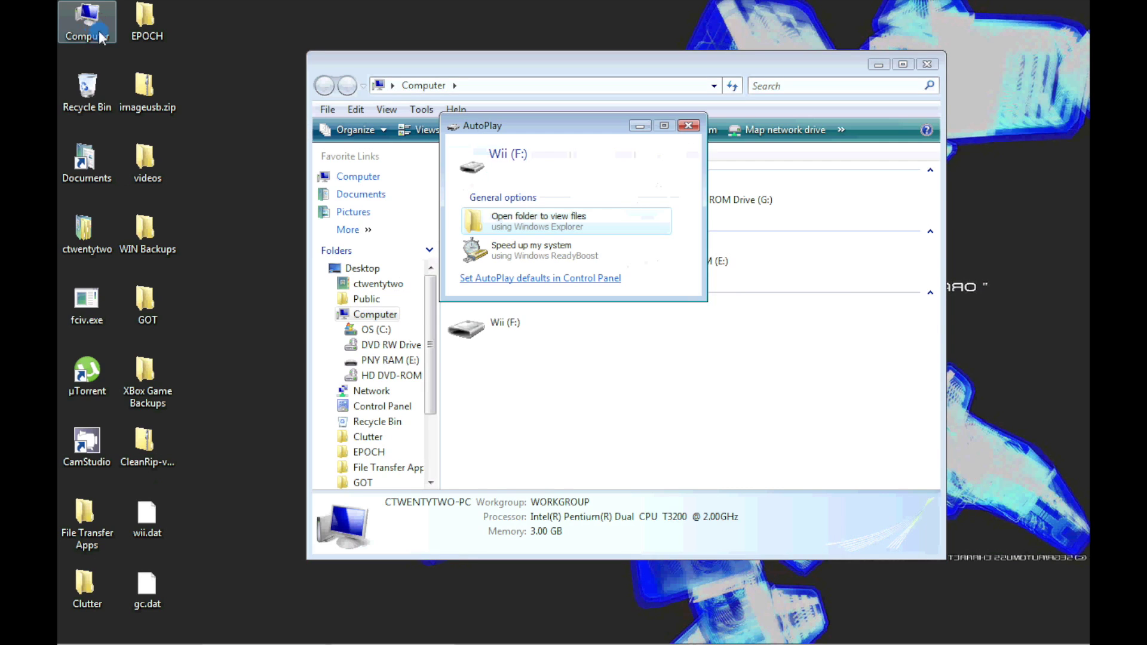
pyautogui.click(689, 127)
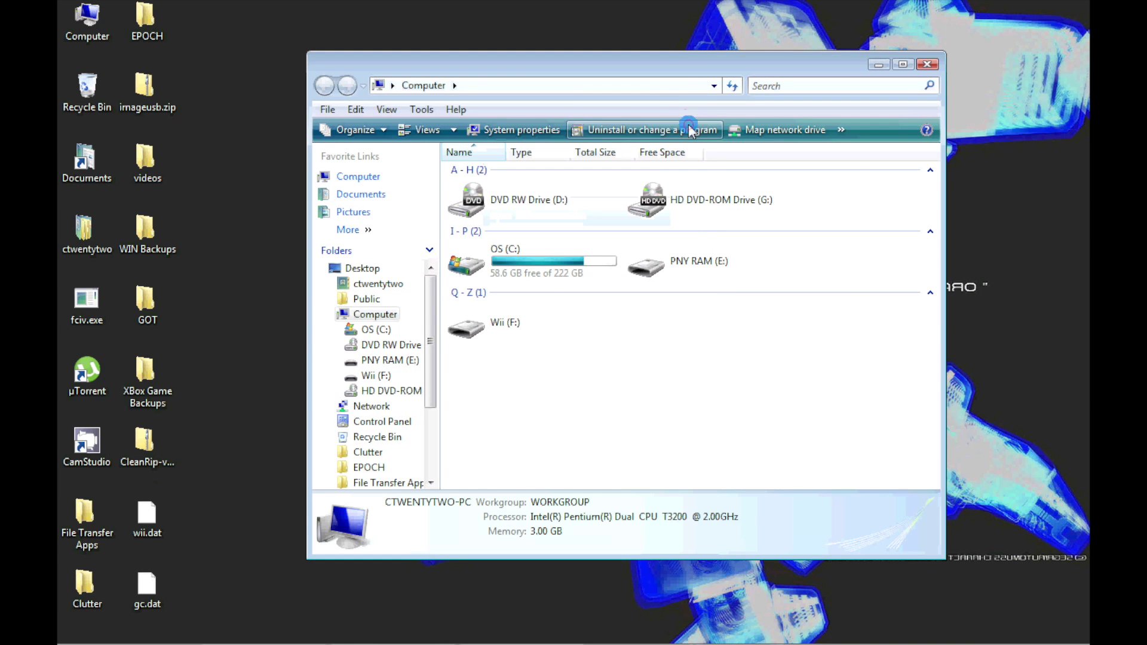
pyautogui.rightClick(502, 331)
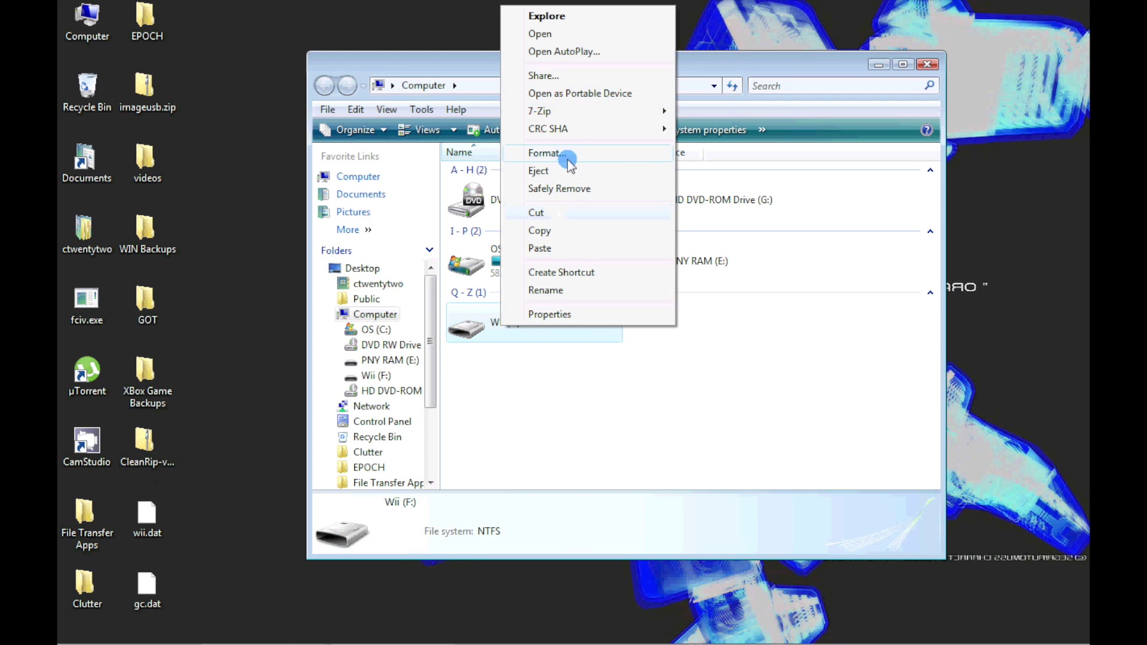
pyautogui.click(566, 158)
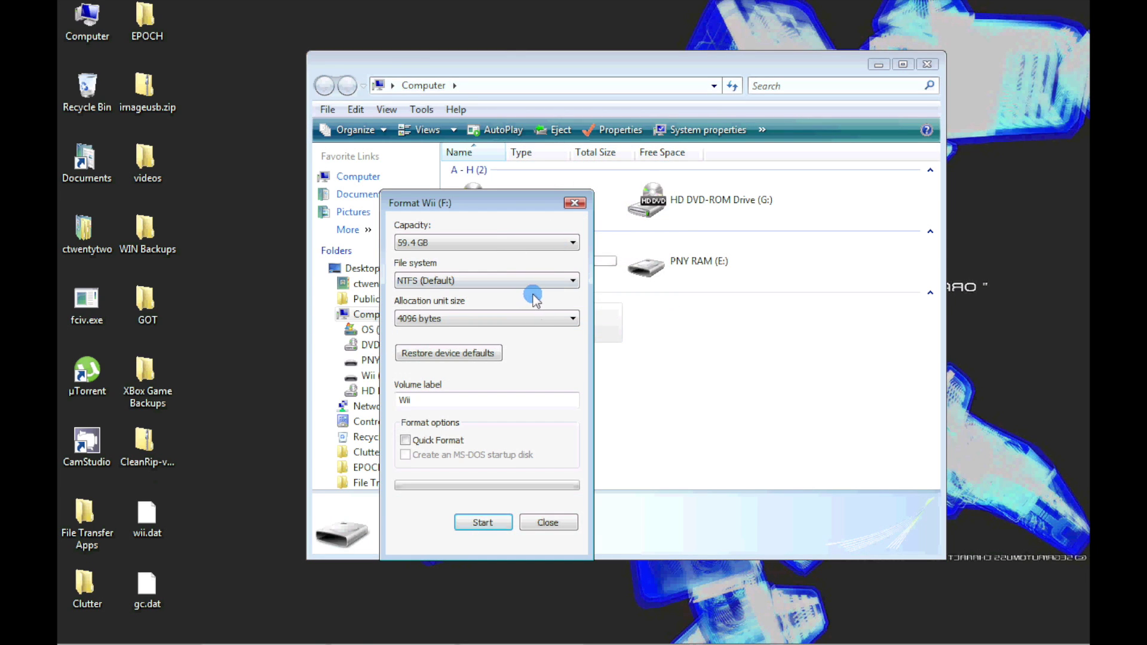
pyautogui.click(527, 318)
pyautogui.click(525, 330)
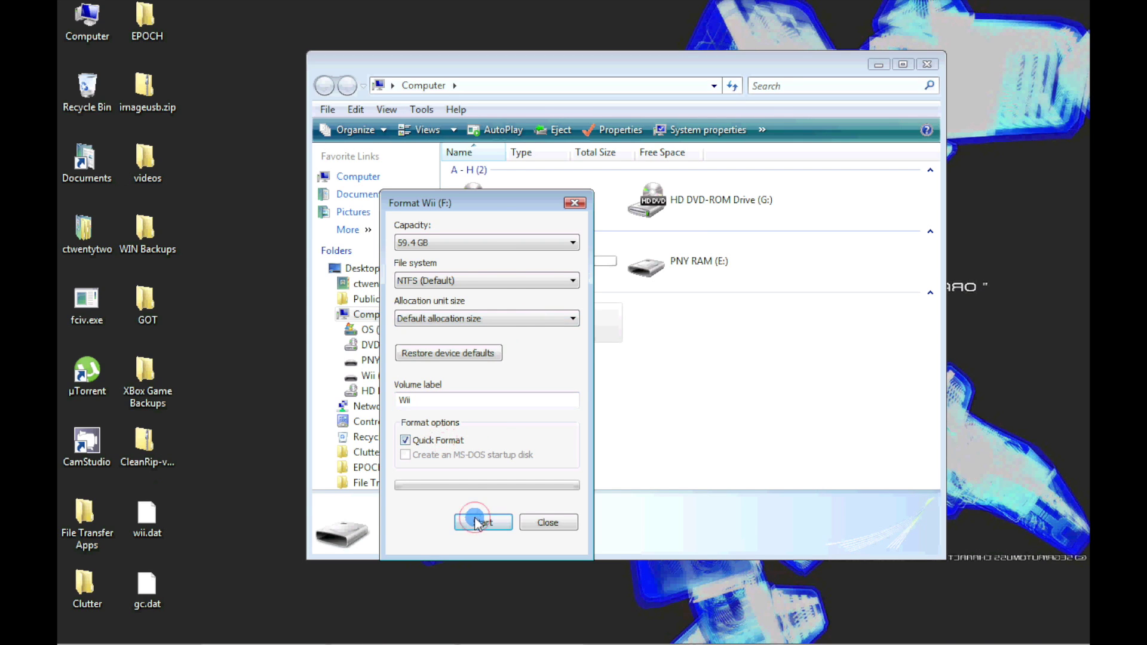
pyautogui.click(476, 523)
pyautogui.click(615, 328)
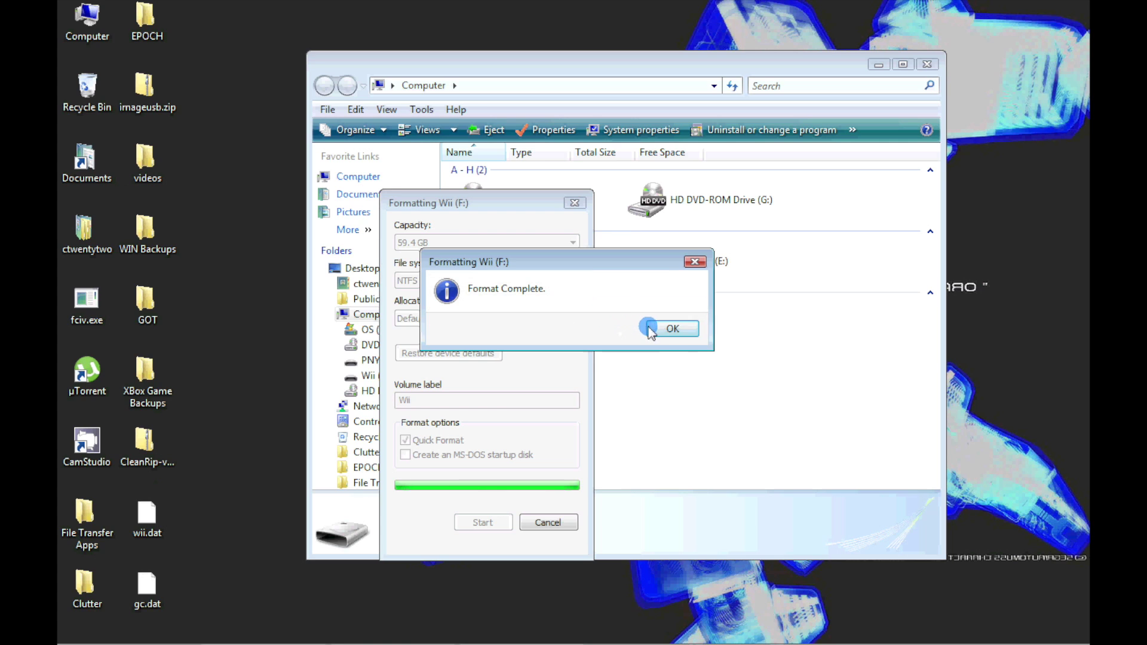
pyautogui.click(652, 330)
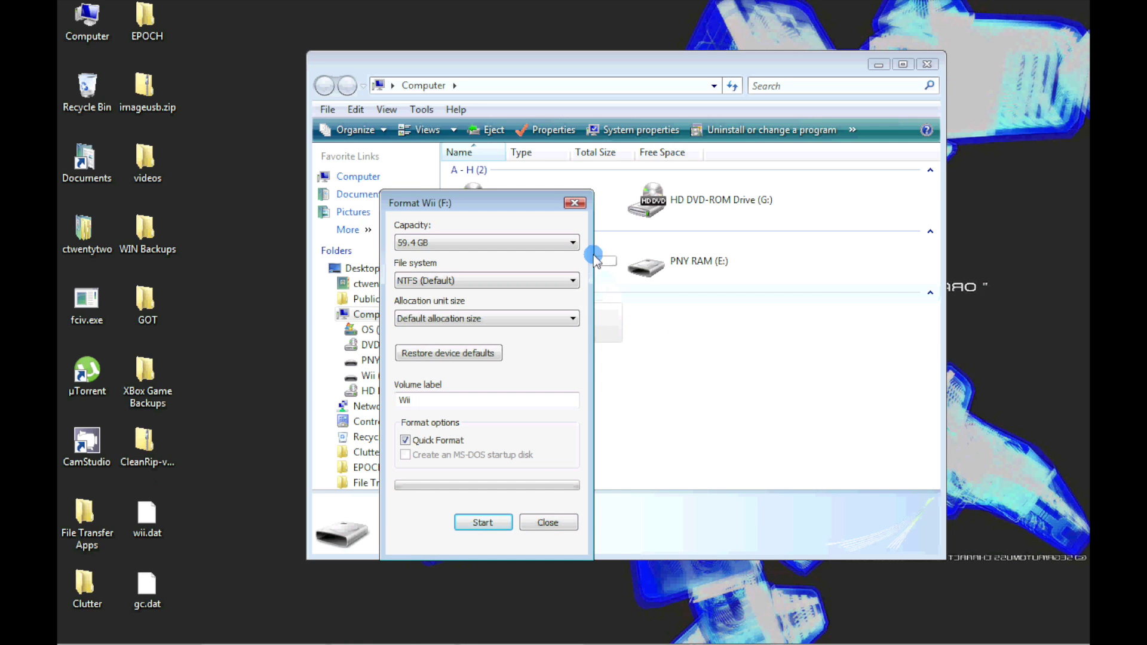
pyautogui.click(542, 524)
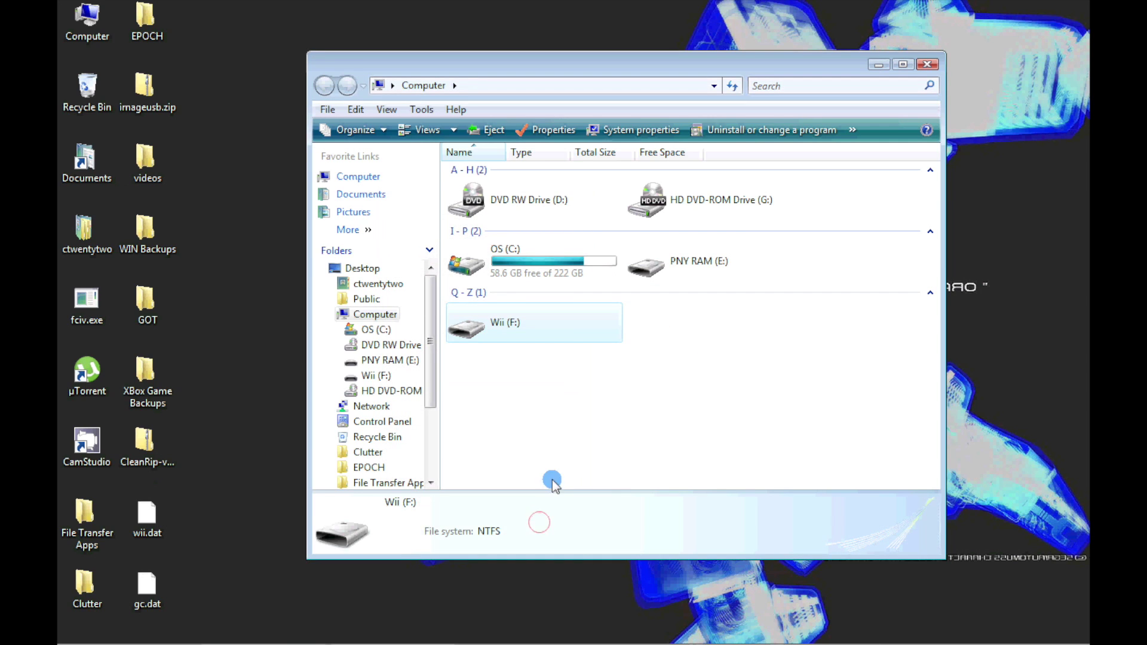
# Copy wii.dat and gc.dat from the desktop onto Wii (F:), then return to the drives list
pyautogui.doubleClick(493, 332)
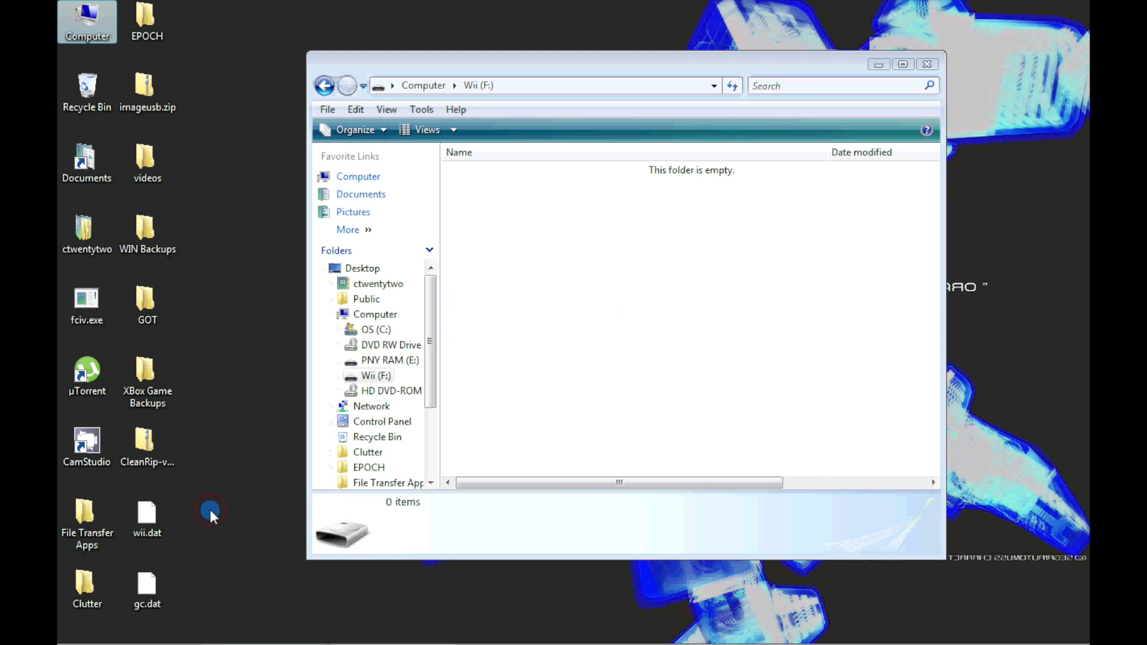
pyautogui.moveTo(210, 510); pyautogui.dragTo(149, 607)
pyautogui.moveTo(148, 548); pyautogui.dragTo(507, 231)
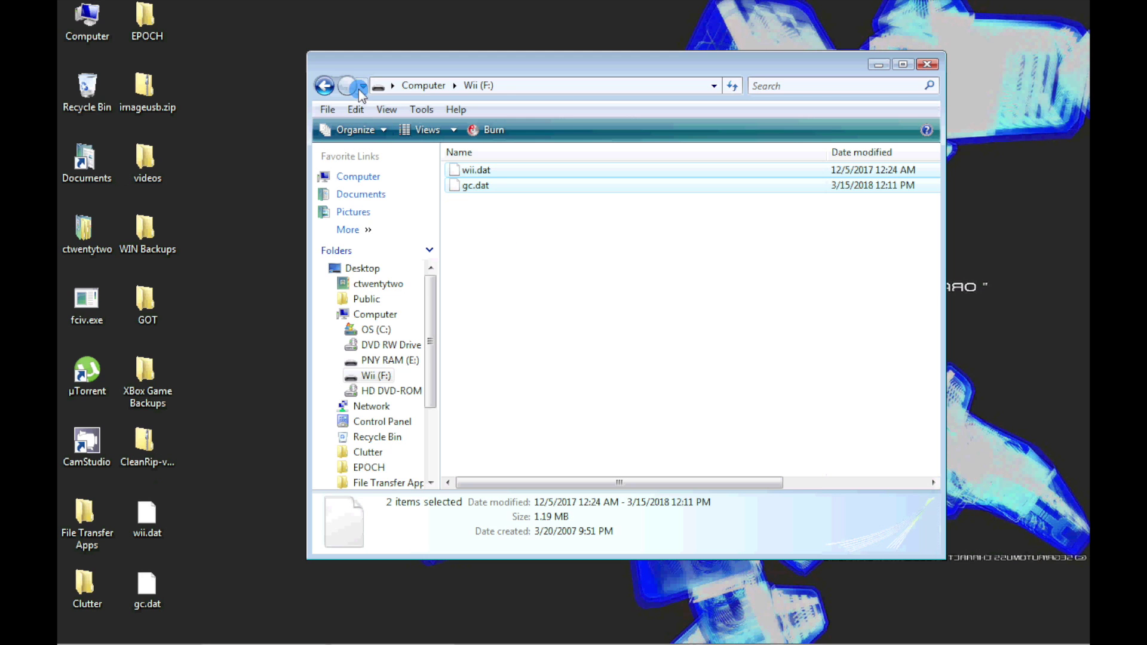
pyautogui.click(326, 86)
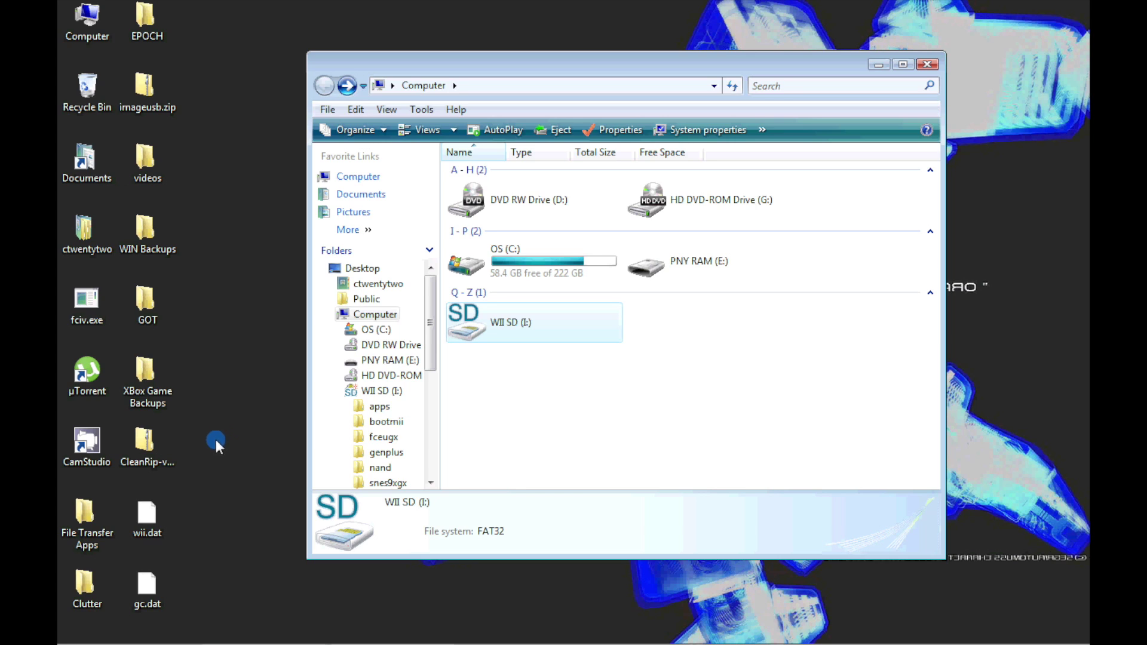
# Extract CleanRip-v2.0.0.zip with 7-Zip and inspect its apps\CleanRip folder
pyautogui.rightClick(145, 449)
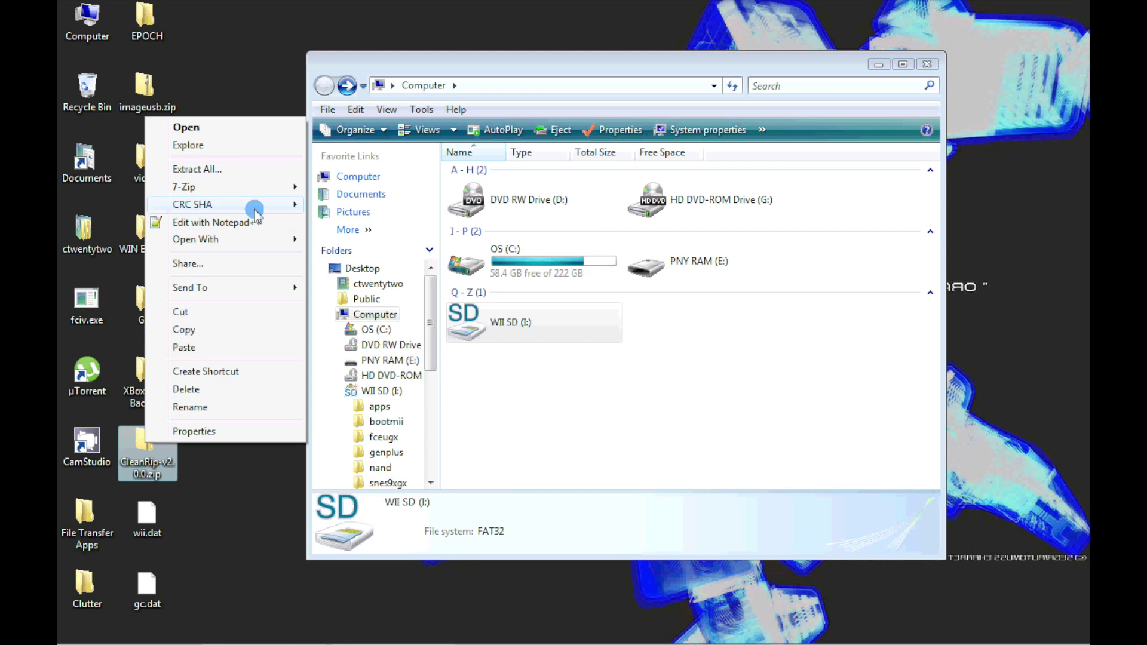
pyautogui.moveTo(270, 187)
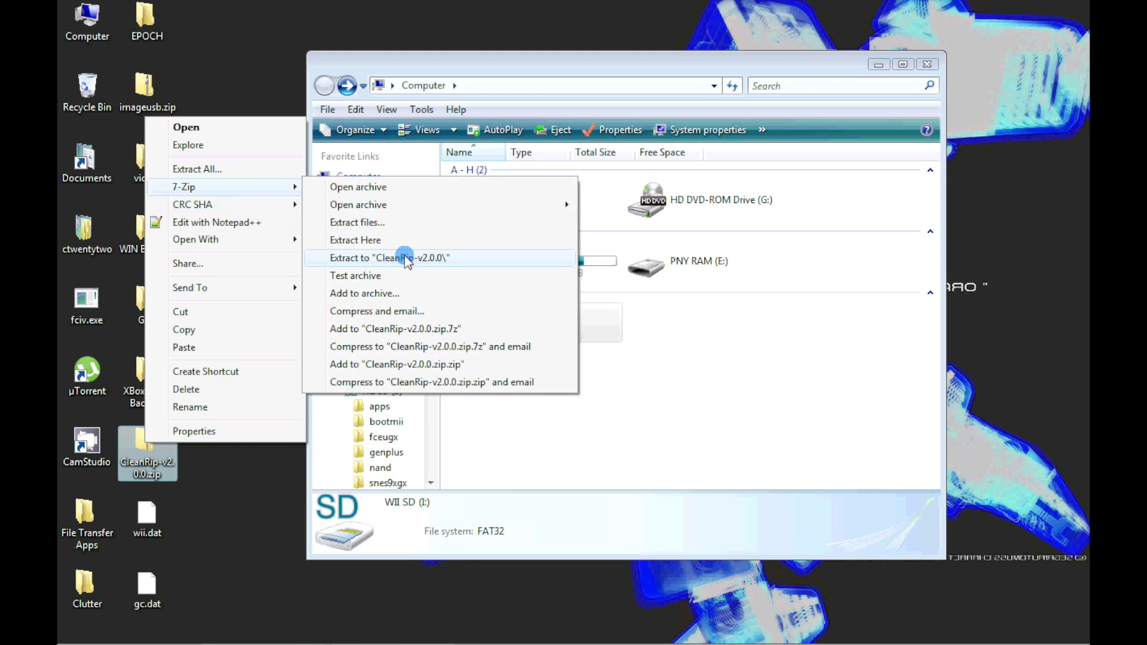
pyautogui.click(402, 257)
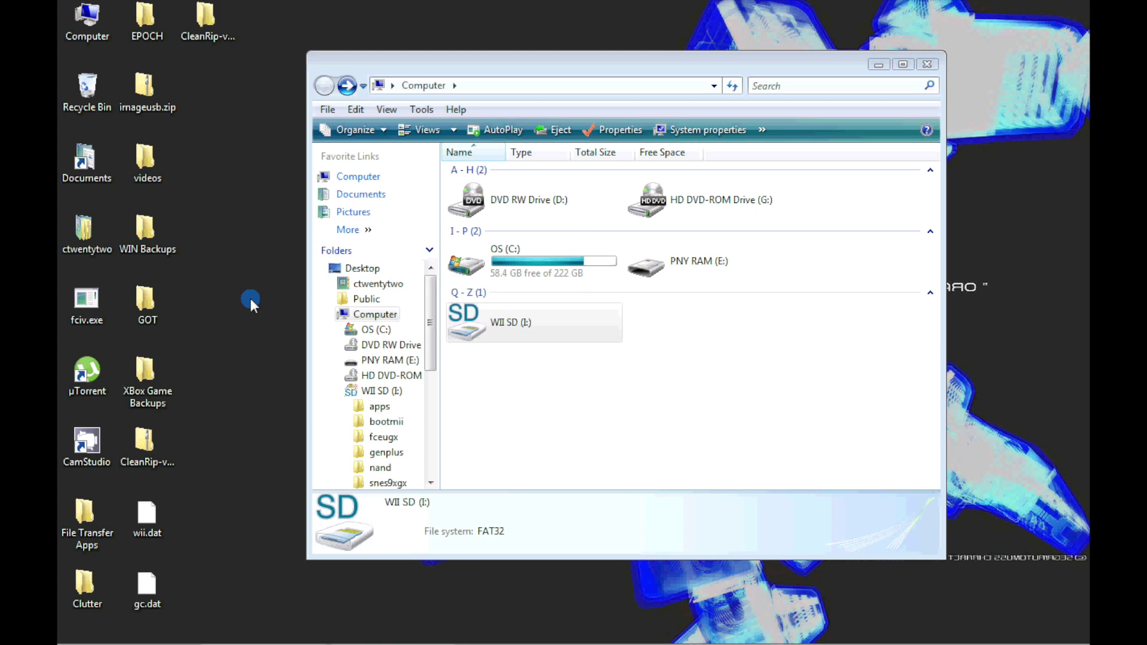
pyautogui.click(207, 36)
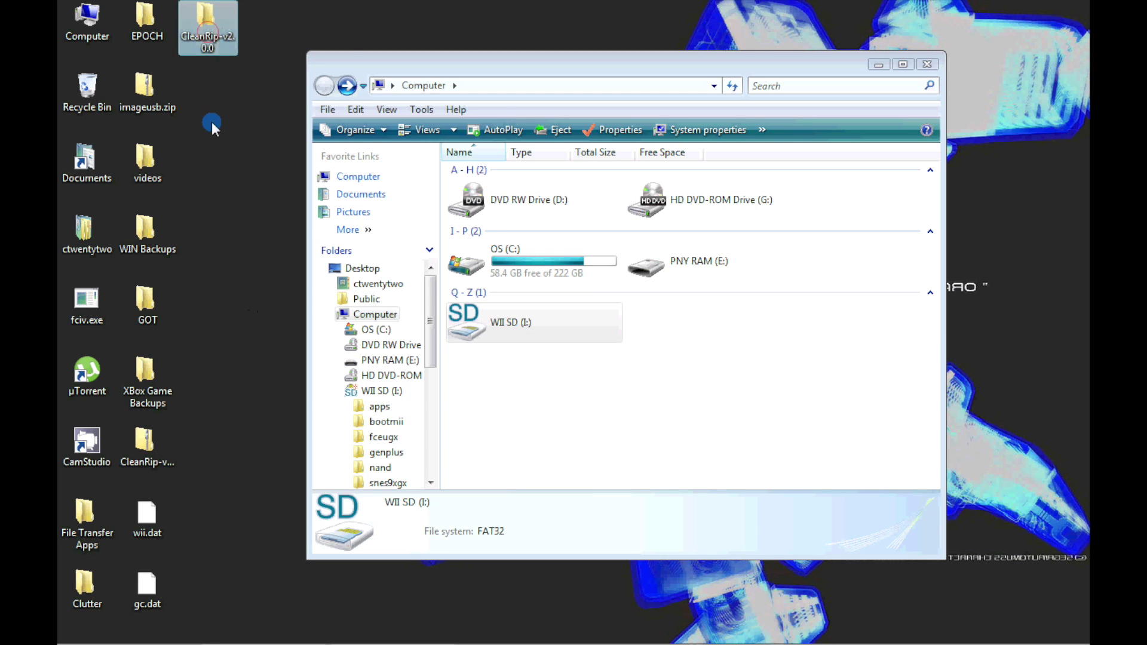
pyautogui.doubleClick(208, 27)
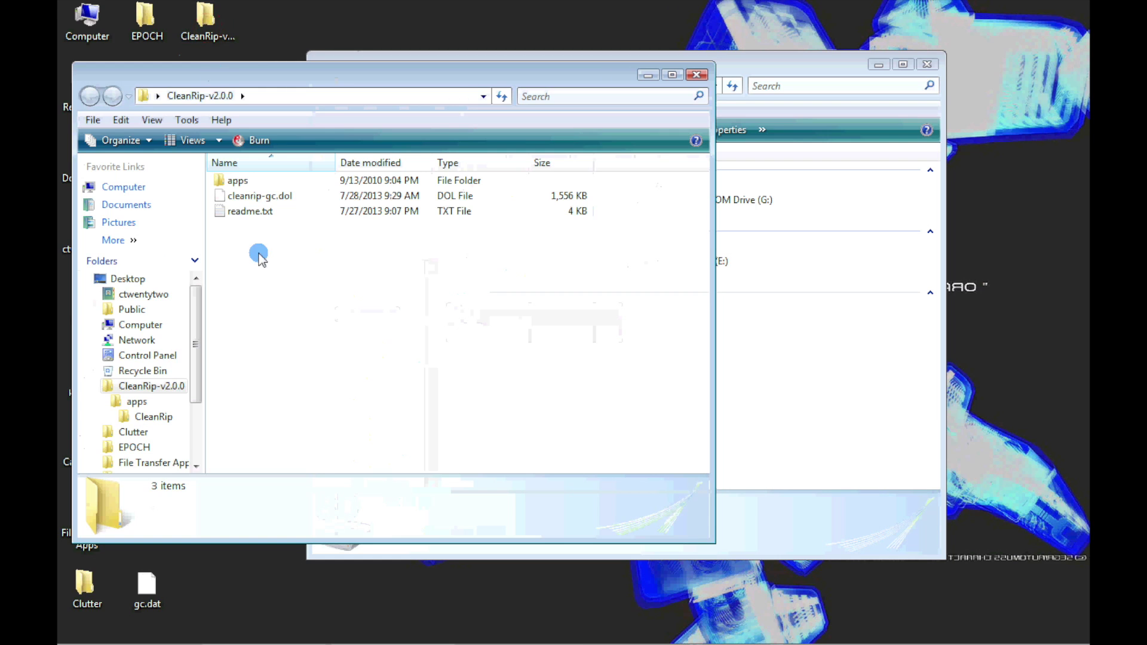
pyautogui.doubleClick(237, 181)
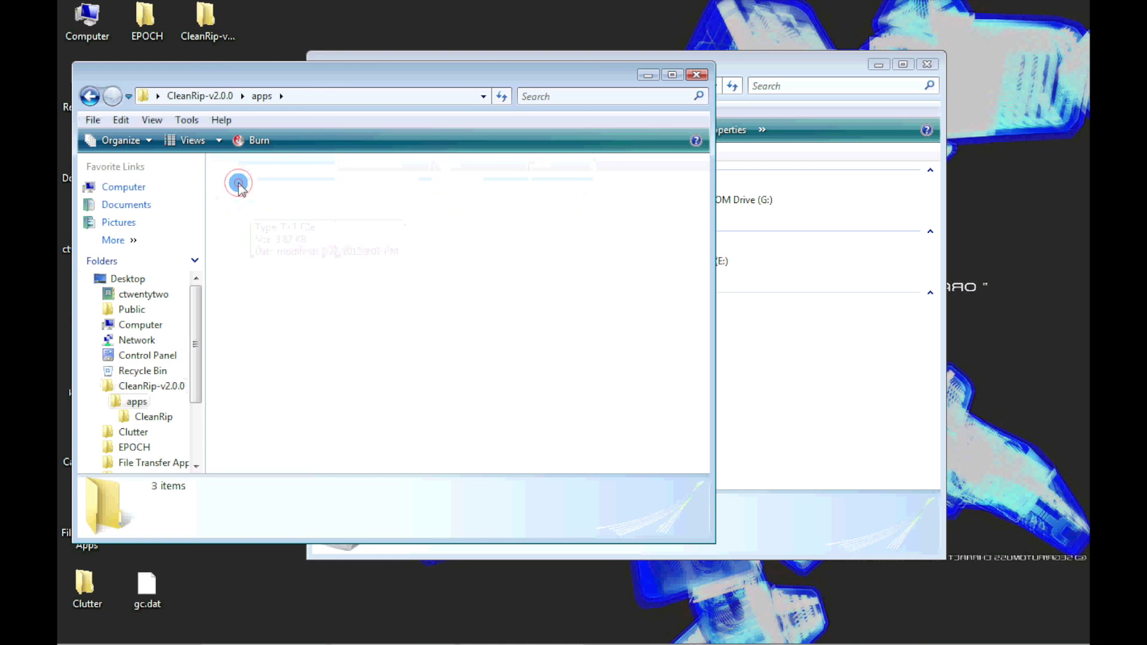
pyautogui.doubleClick(253, 183)
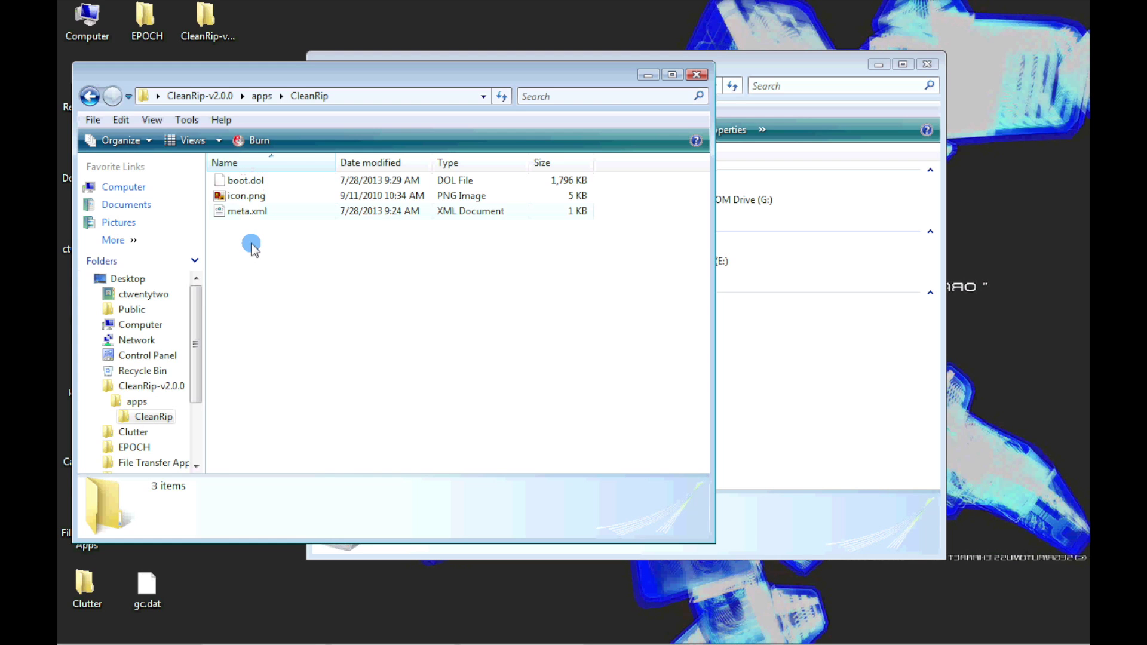
pyautogui.click(91, 95)
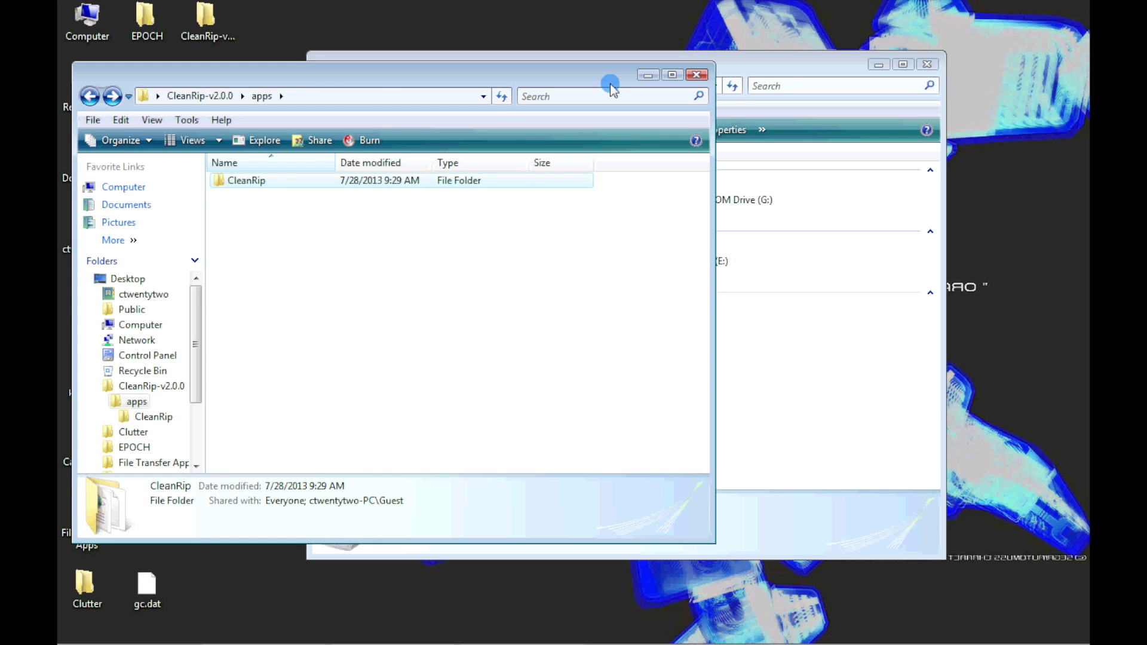
# Copy the CleanRip folder into the apps folder on WII SD (I:) and check its files
pyautogui.click(788, 67)
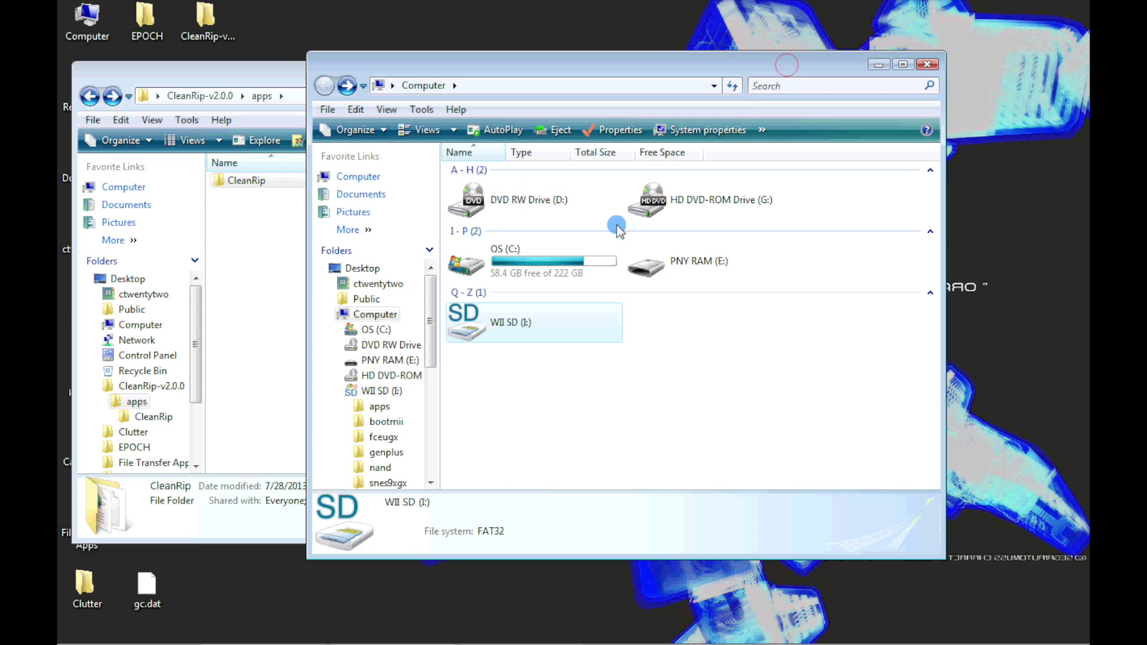
pyautogui.click(517, 325)
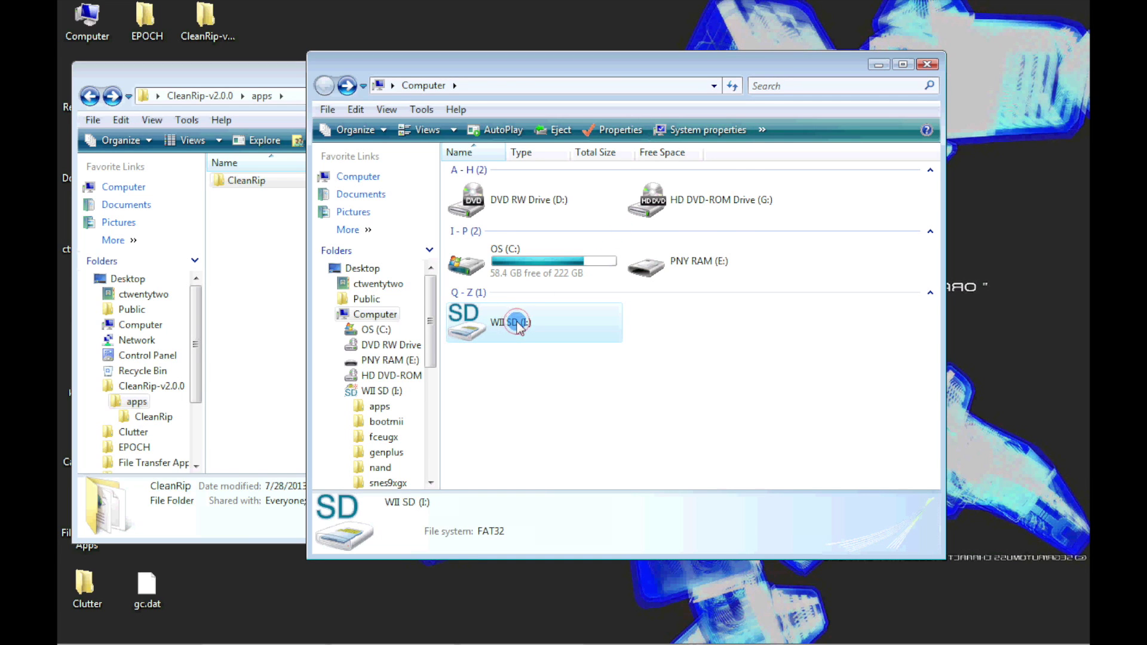
pyautogui.doubleClick(517, 325)
pyautogui.click(472, 171)
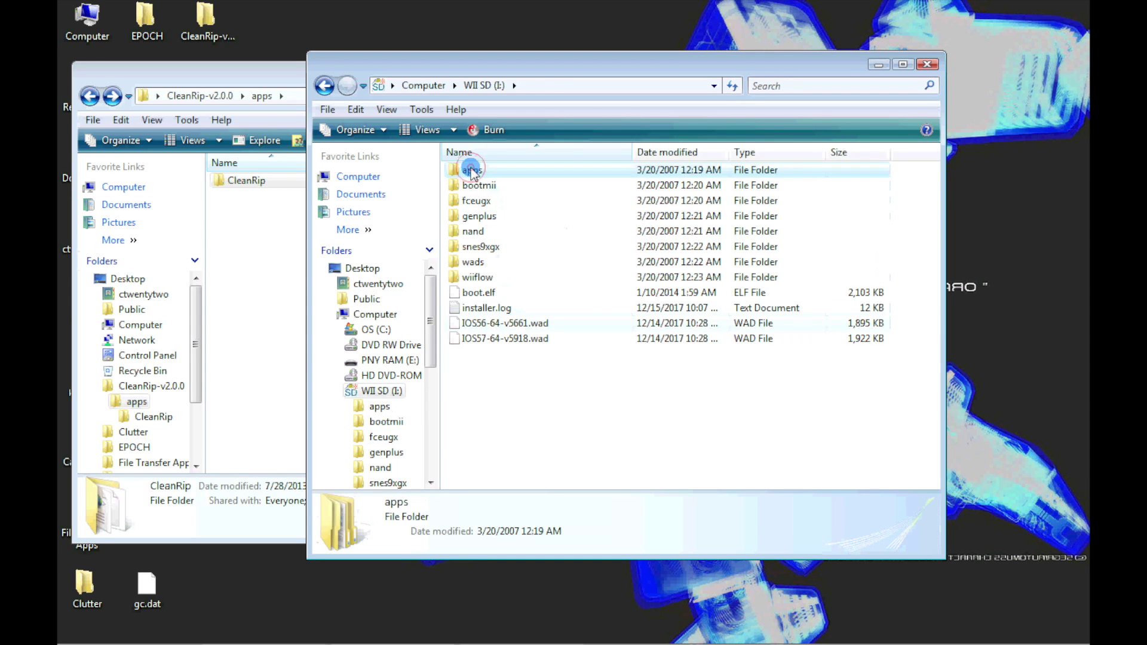
pyautogui.doubleClick(472, 170)
pyautogui.moveTo(478, 215); pyautogui.dragTo(501, 393)
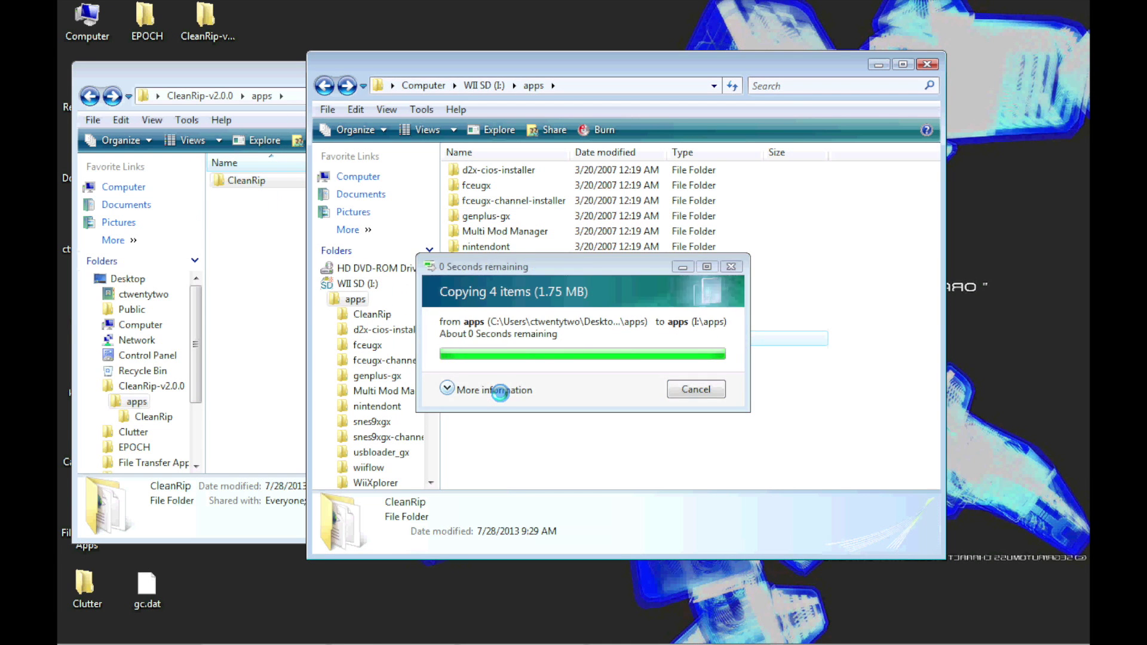
pyautogui.doubleClick(465, 339)
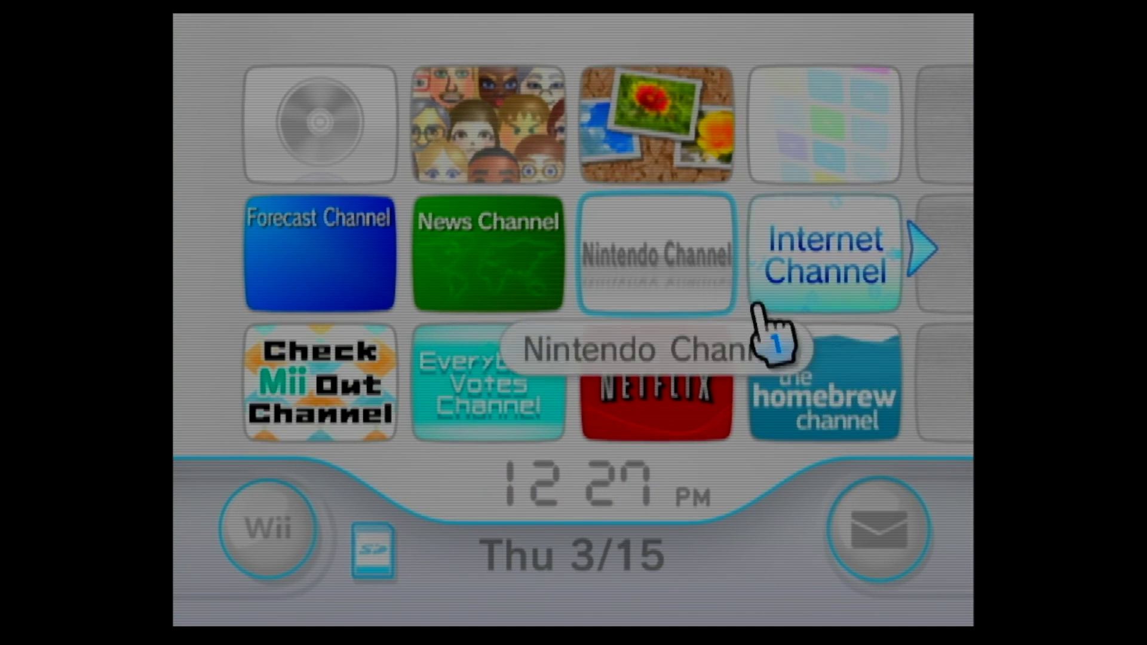
# Start the Homebrew Channel and load CleanRip v2.0.0 from the app grid
pyautogui.click(839, 416)
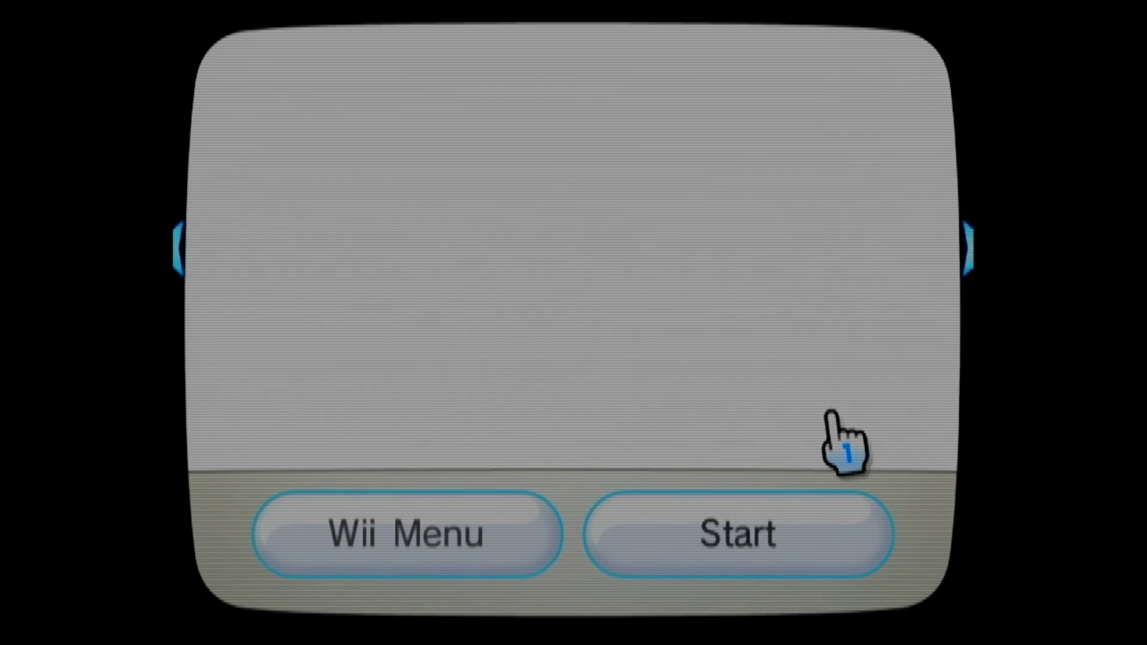
pyautogui.click(747, 543)
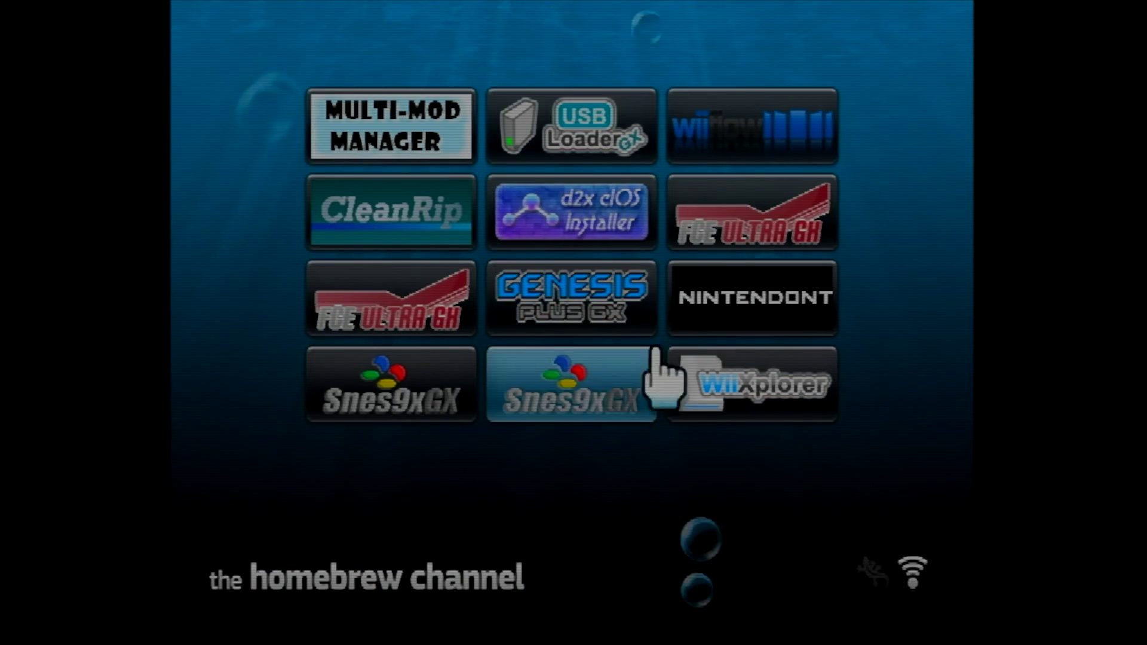
pyautogui.click(397, 222)
pyautogui.click(575, 507)
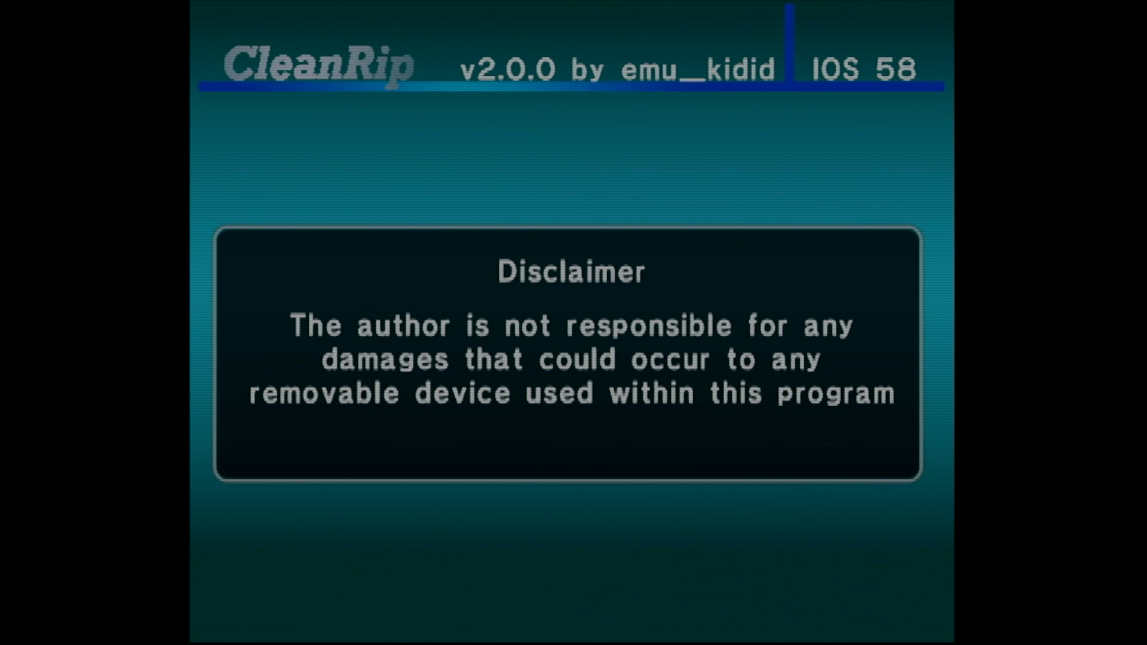
# Accept the disclaimer, mount the USB drive as NTFS, skip the DAT update, and read the disc
pyautogui.press('a')
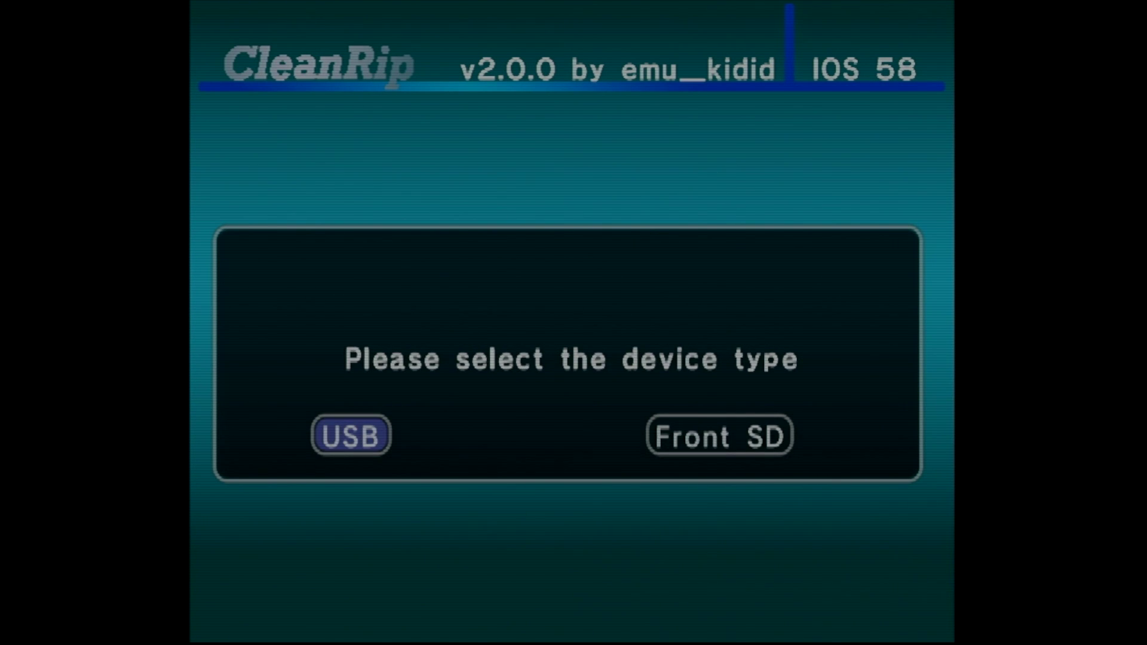
pyautogui.press('a')
pyautogui.press('Right')
pyautogui.press('a')
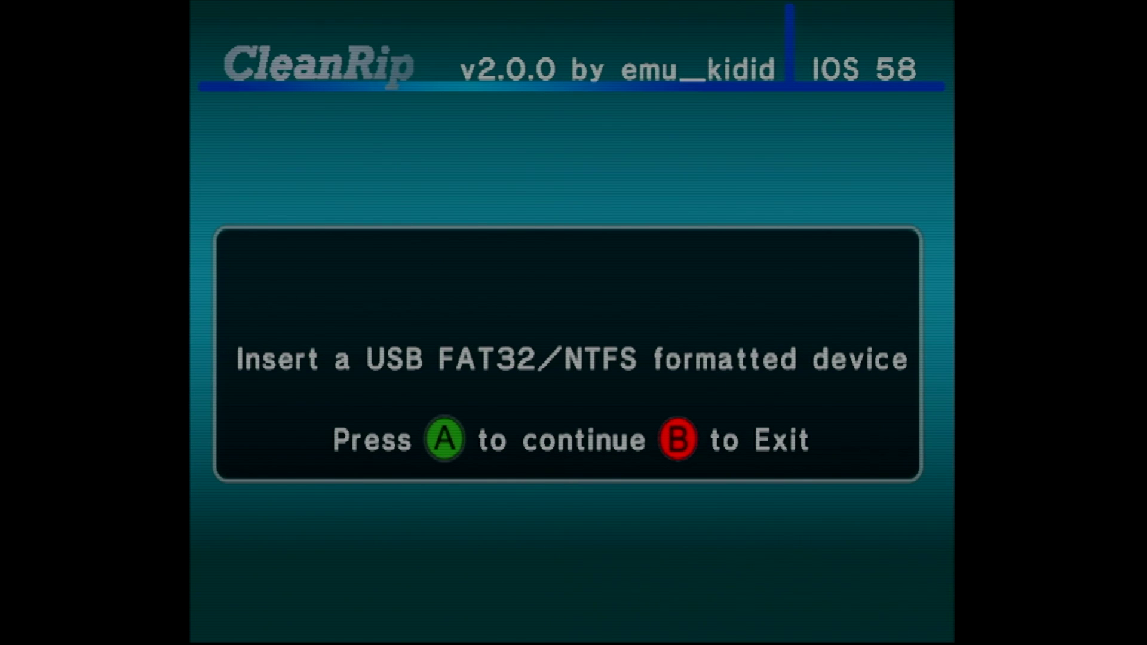
pyautogui.press('a')
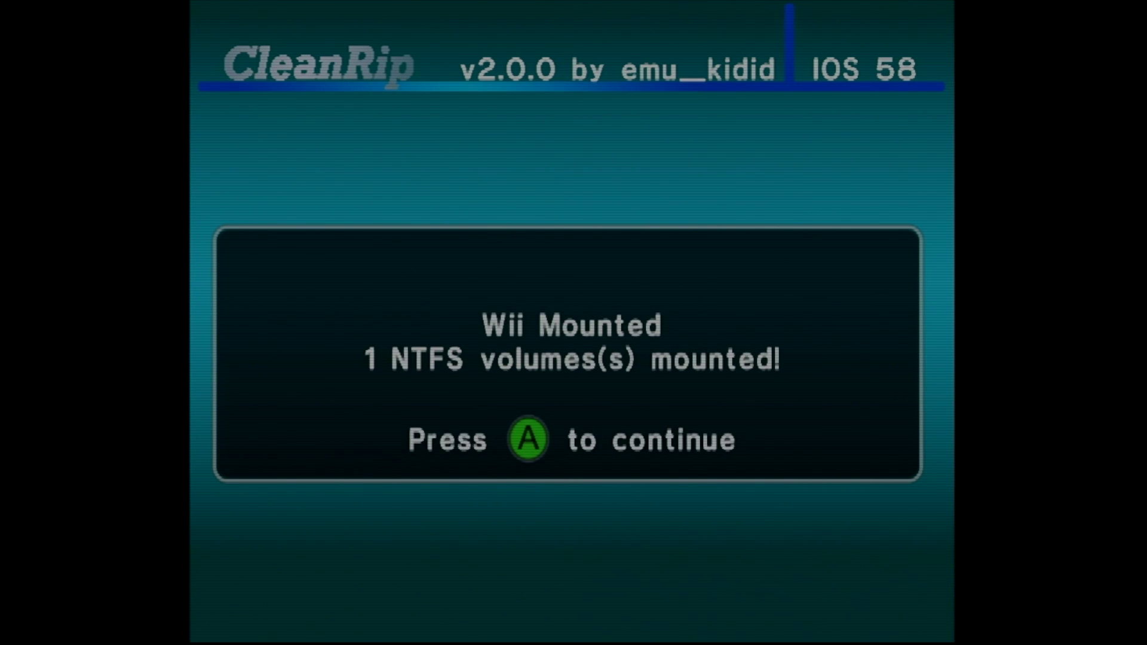
pyautogui.press('a')
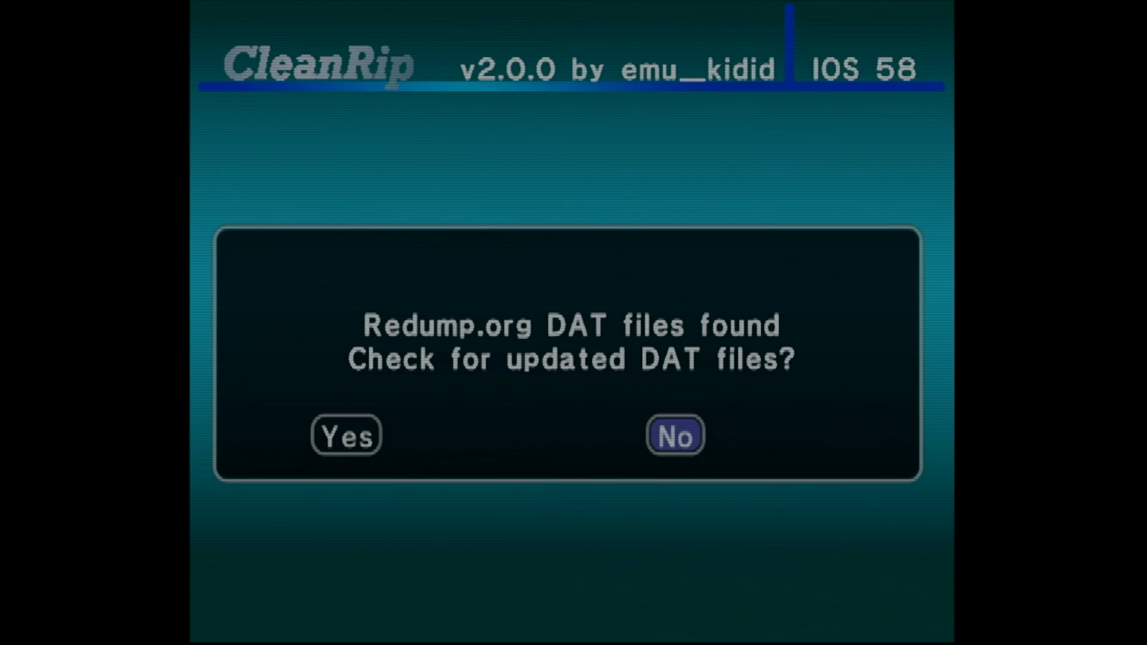
pyautogui.press('a')
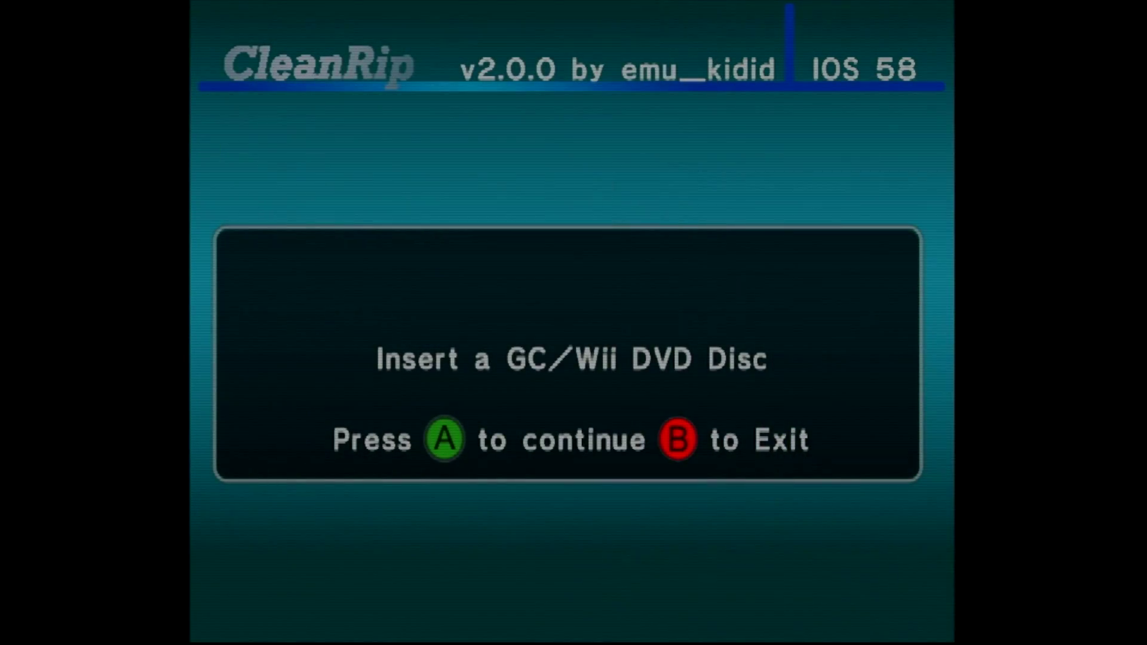
pyautogui.press('a')
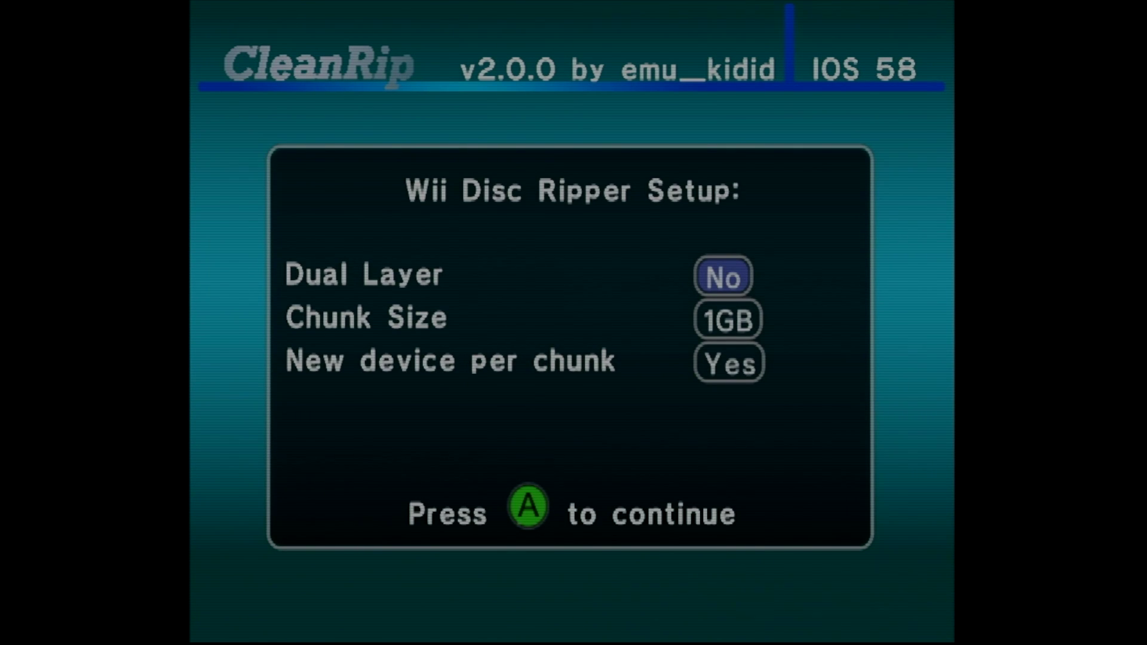
# Set Chunk Size to Max and New device per chunk to No, then start ripping
pyautogui.press('Down')
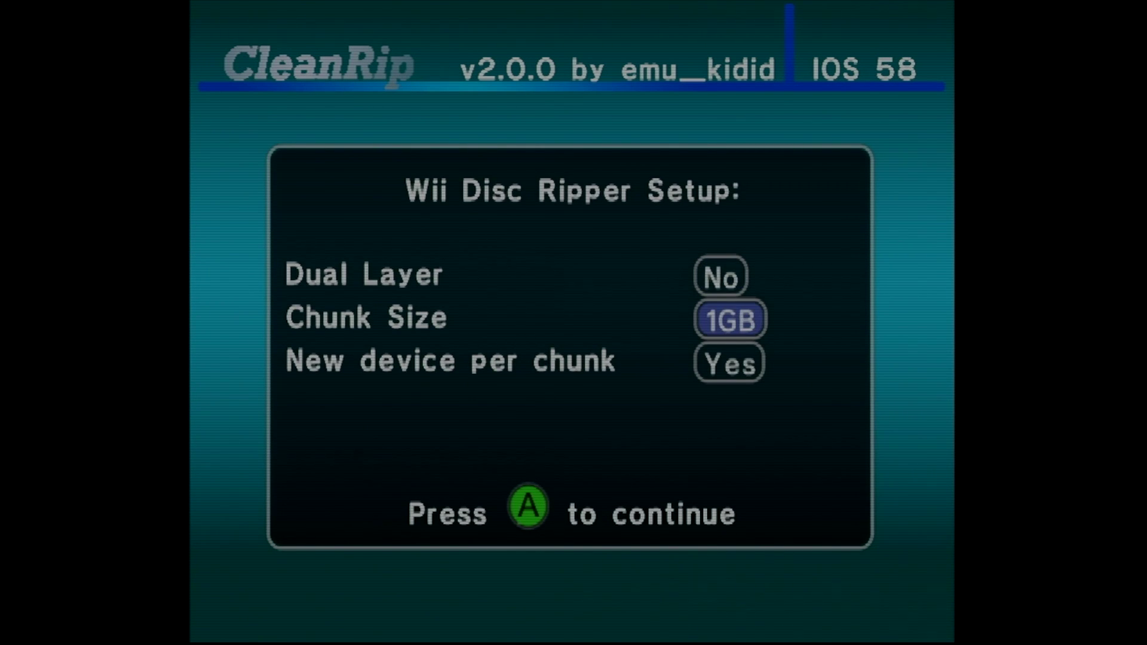
pyautogui.press('Right')
pyautogui.press('Right')
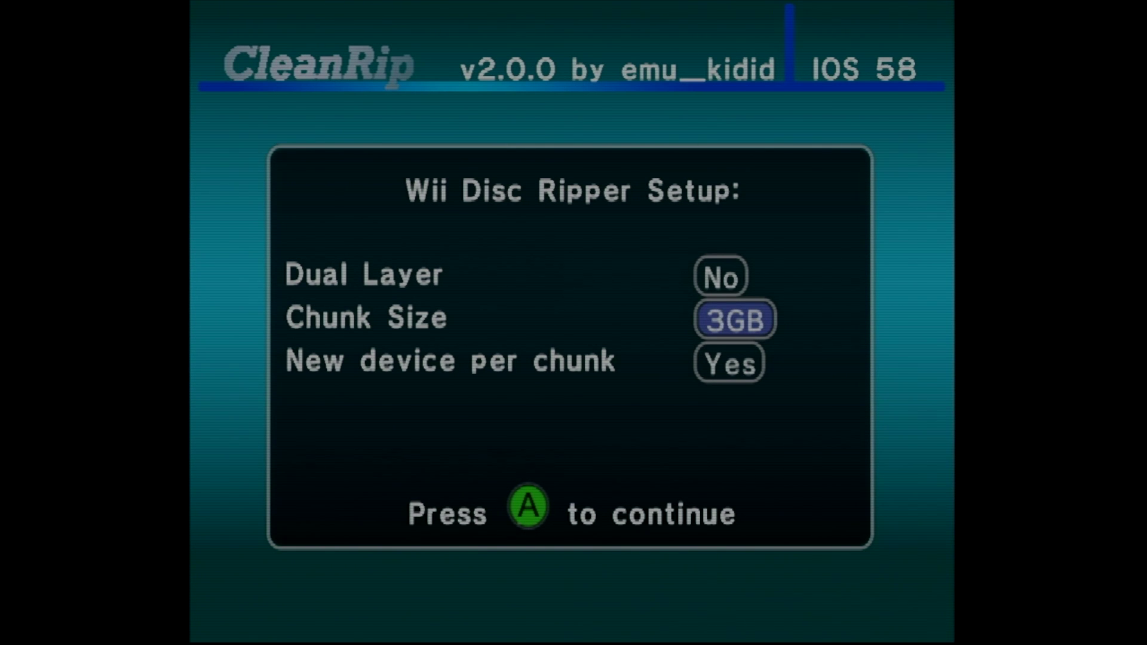
pyautogui.press('Right')
pyautogui.press('Down')
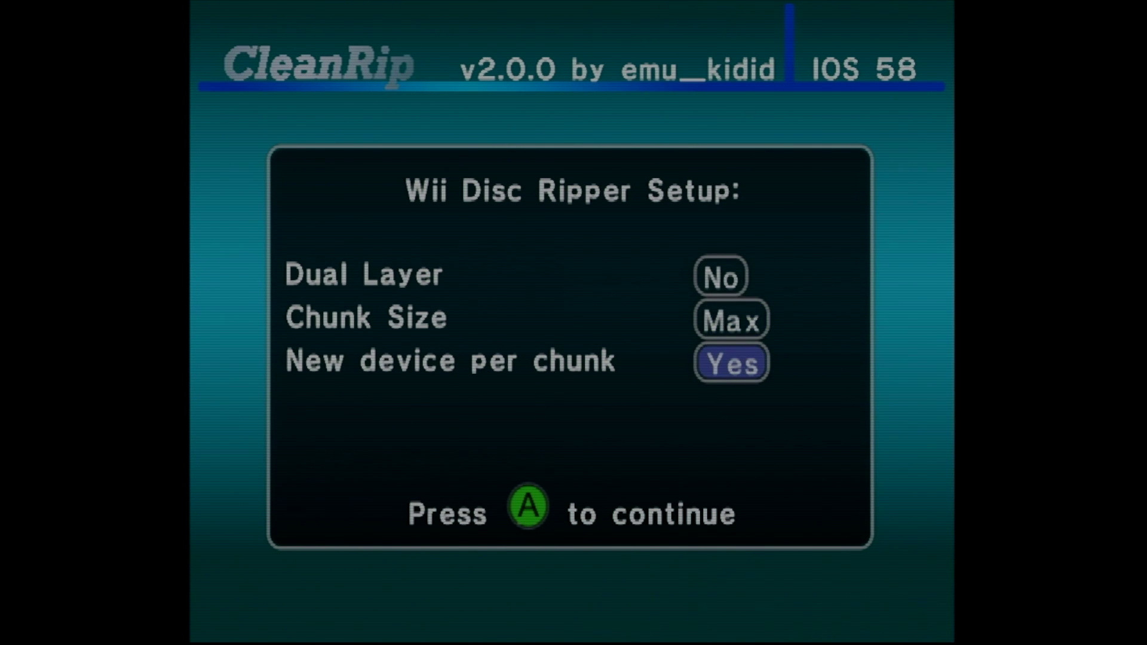
pyautogui.press('Right')
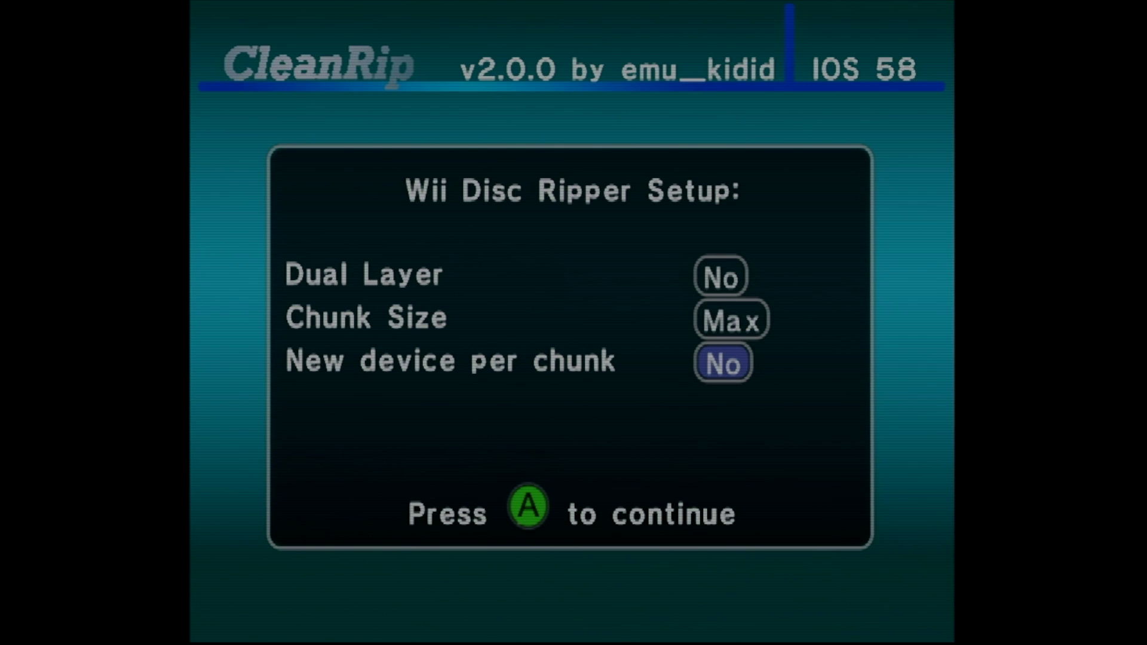
pyautogui.press('Return')
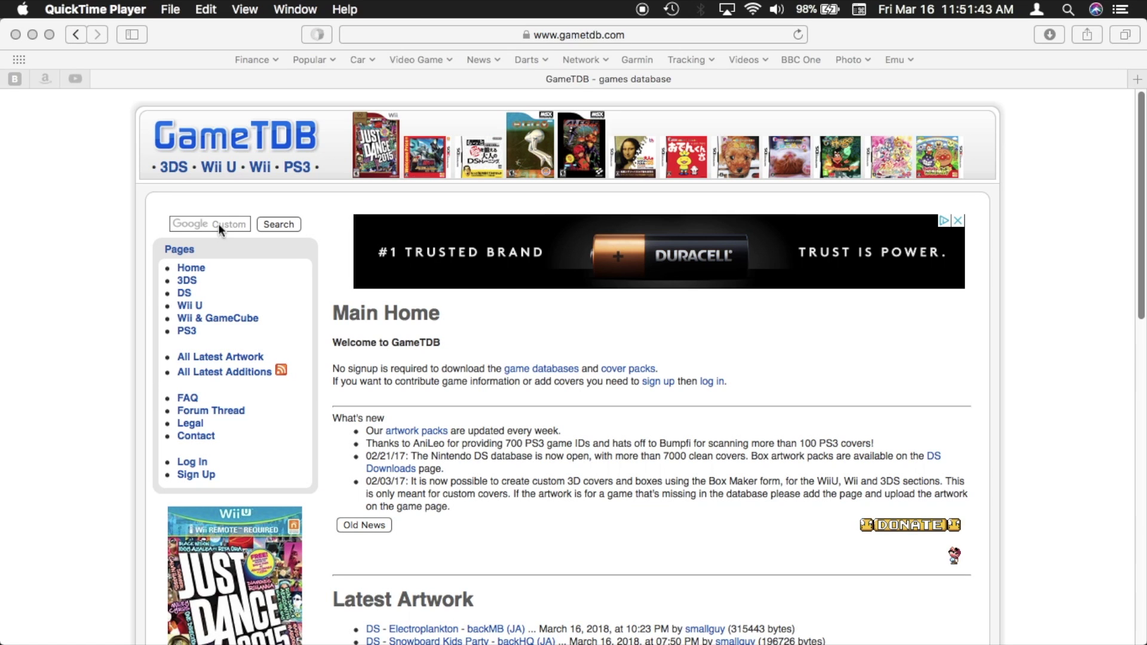
# Start a GameTDB search to check the ripped game's unverified MD5
pyautogui.click(218, 224)
# Search GameTDB for 'ghost squad', open RGSE8P, and select its size, crc, md5 and sha1
pyautogui.write('ghost squad')
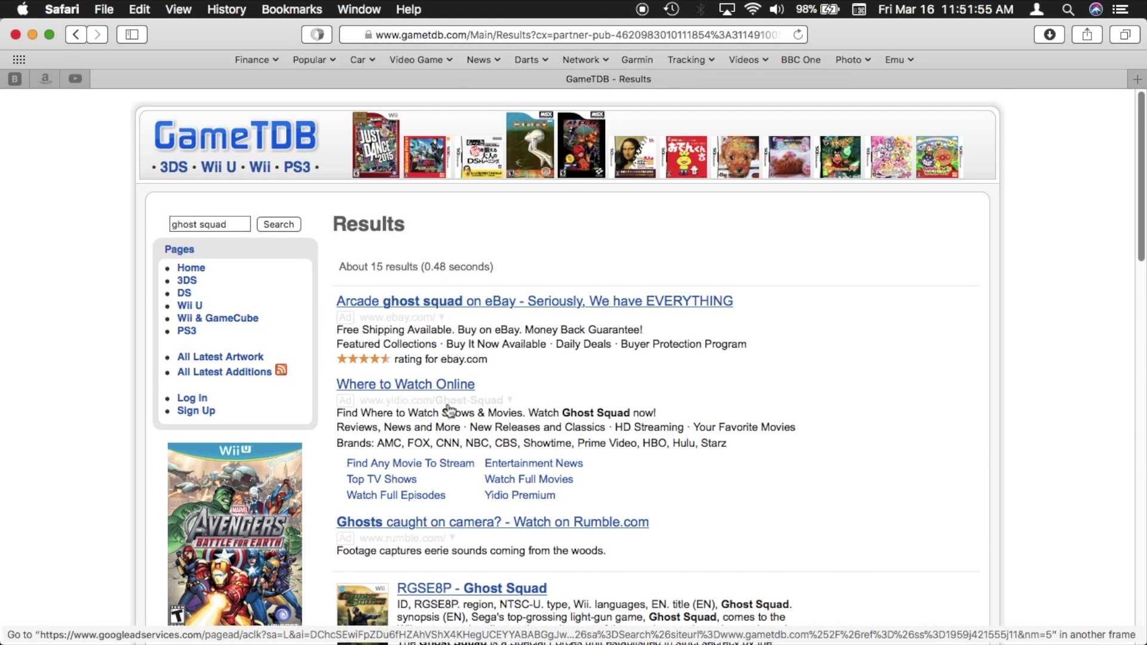
pyautogui.scroll(-3, 449, 411)
pyautogui.keyDown('super'); pyautogui.click(428, 386); pyautogui.keyUp('super')
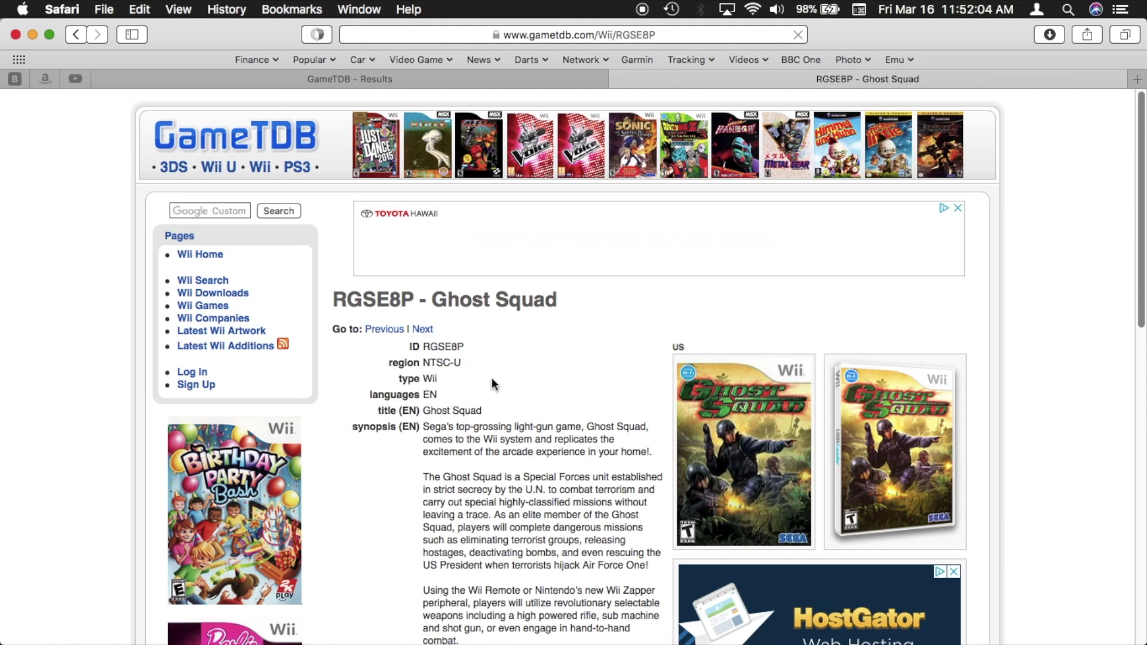
pyautogui.scroll(-15, 487, 371)
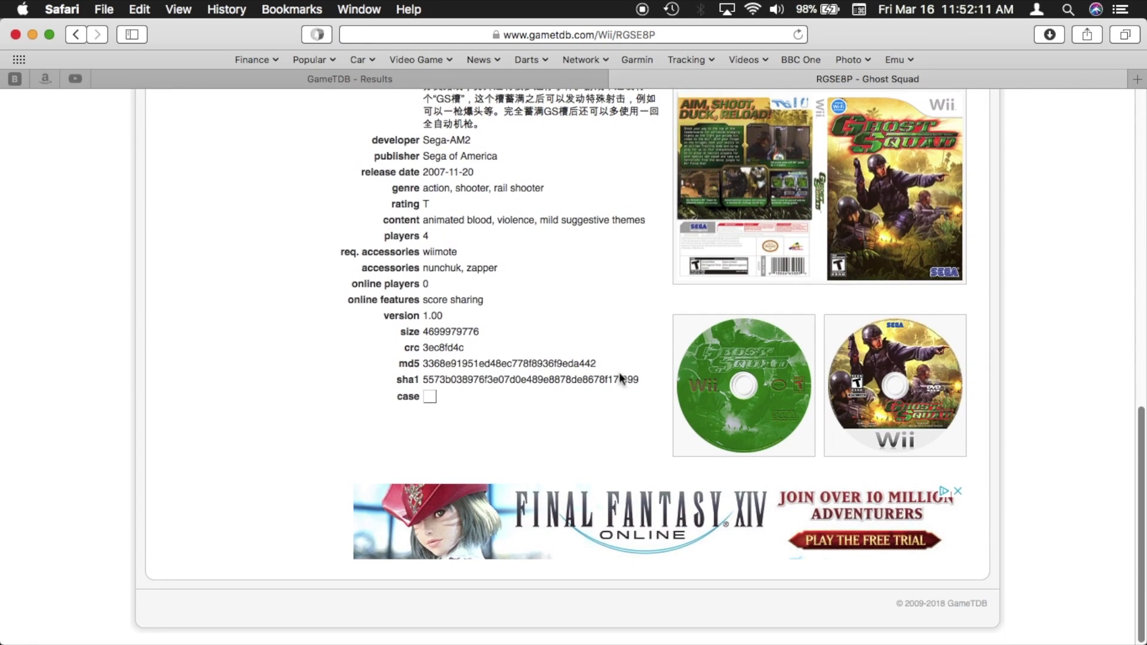
pyautogui.moveTo(642, 389); pyautogui.dragTo(367, 328)
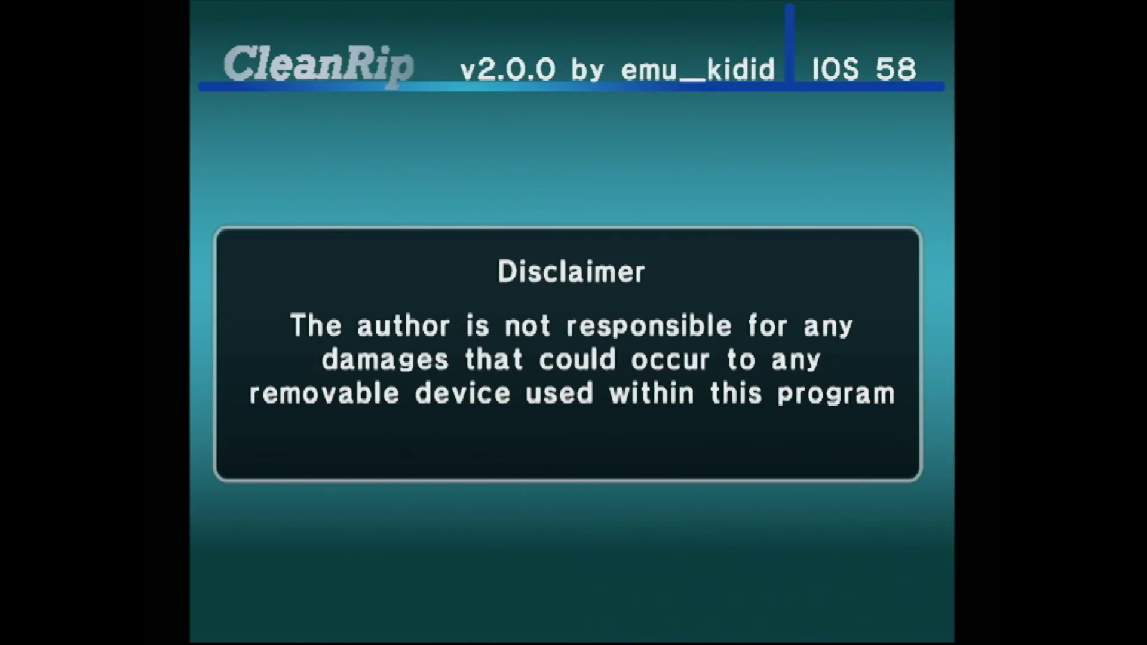
# Pass the disclaimer, choose USB with NTFS, and mount the drive to reach the insert-disc prompt
pyautogui.press('a')
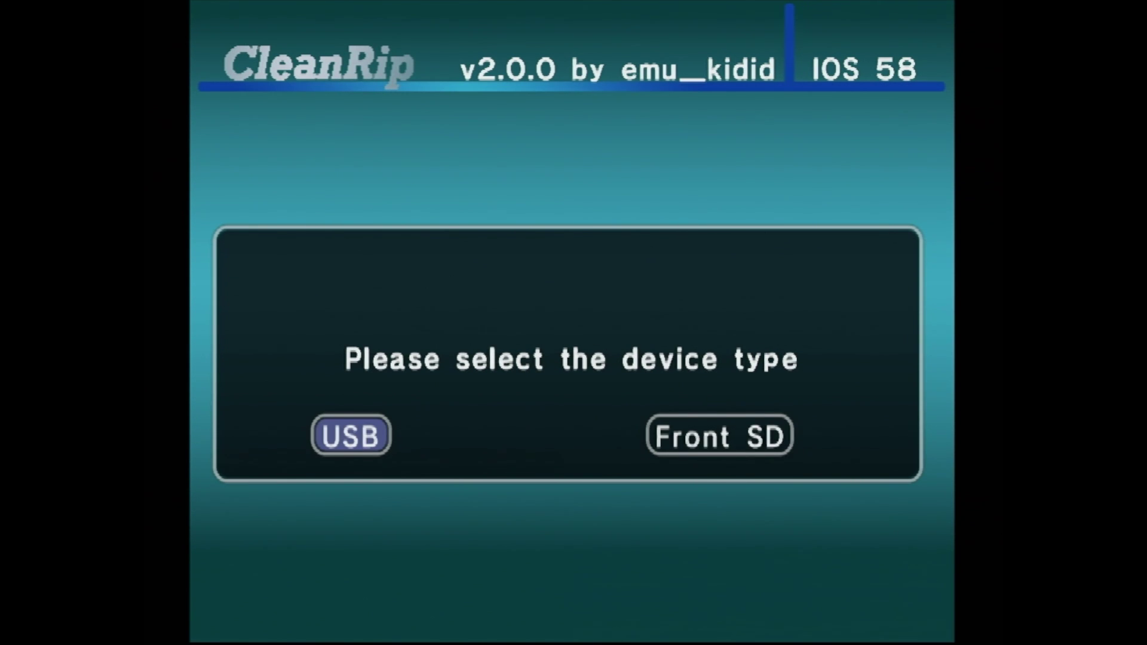
pyautogui.press('a')
pyautogui.press('Right')
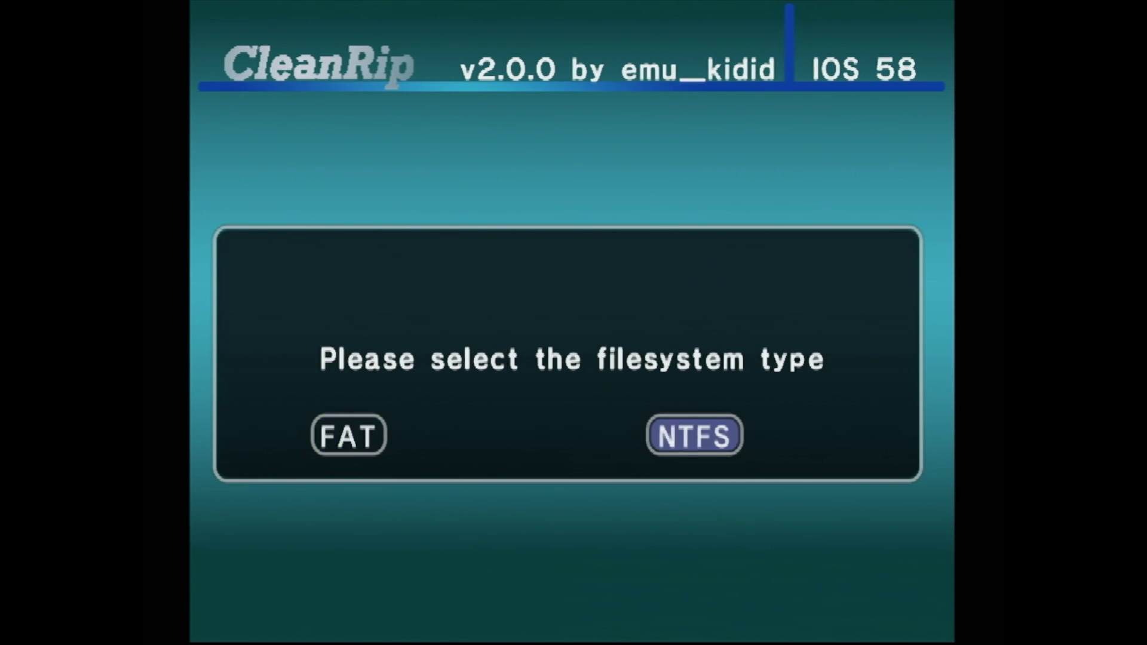
pyautogui.press('a')
pyautogui.press('a')
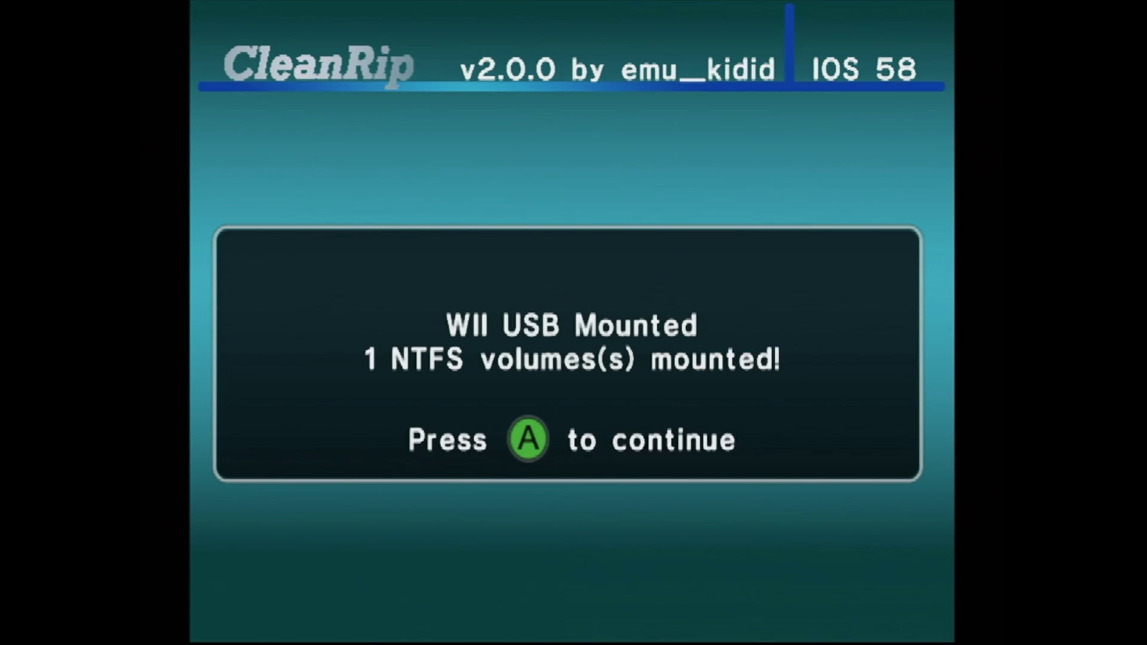
pyautogui.press('a')
pyautogui.press('a')
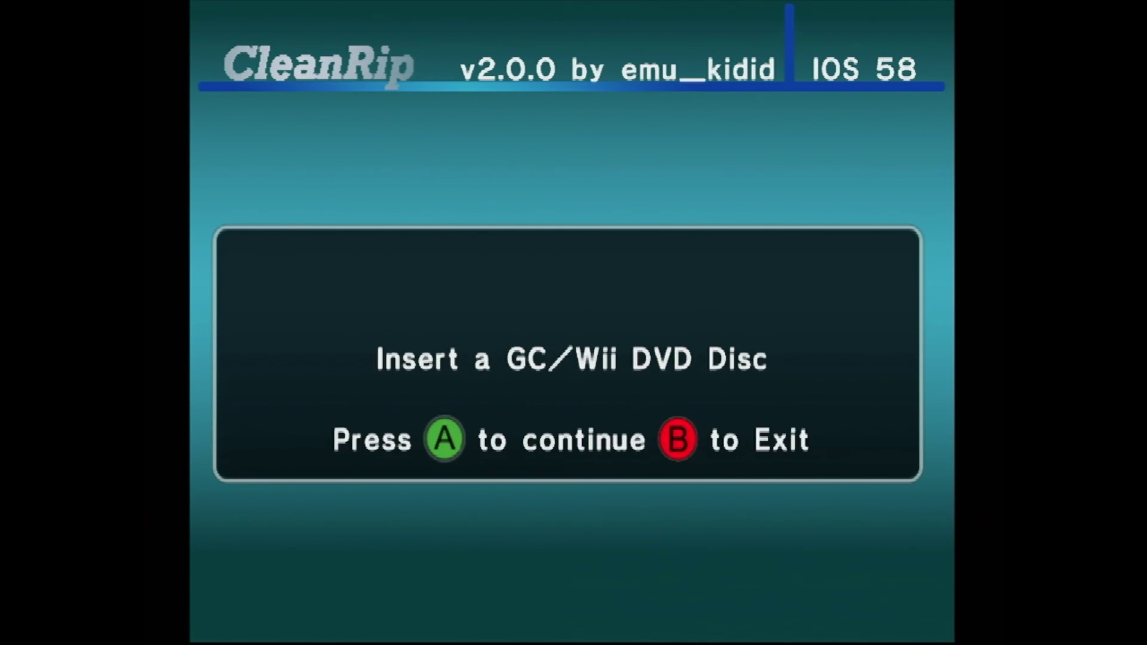
pyautogui.press('a')
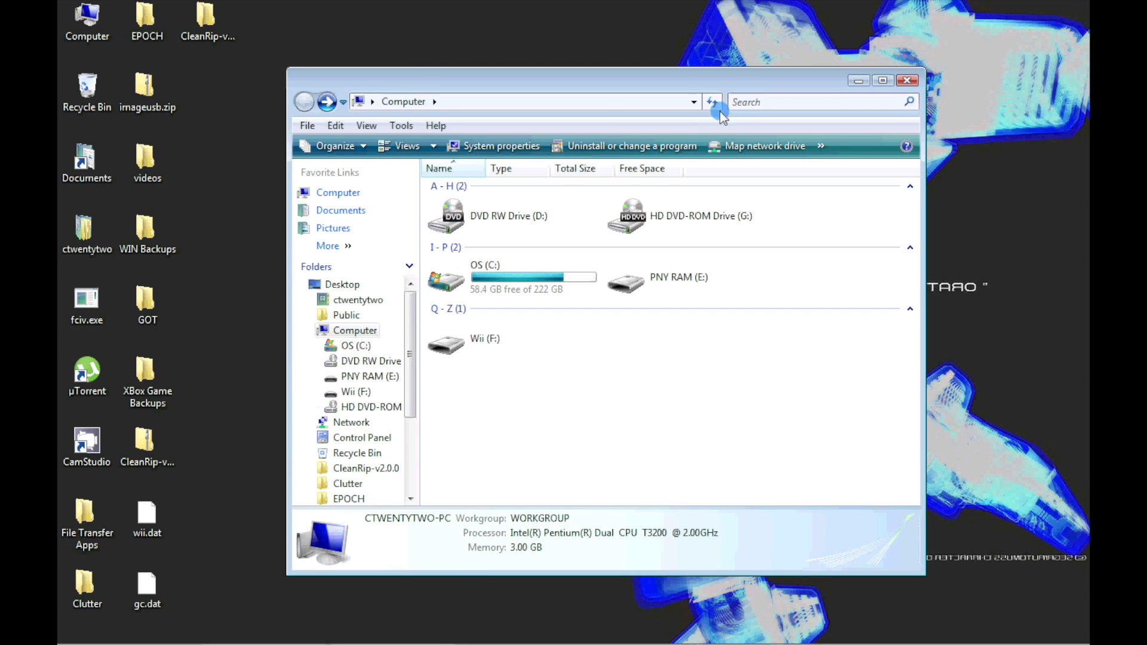
# Select RGSE8P-dumpinfo.txt through GFZE01.bca on Wii (F:), copy all six to the desktop, close Explorer and AutoPlay
pyautogui.doubleClick(463, 351)
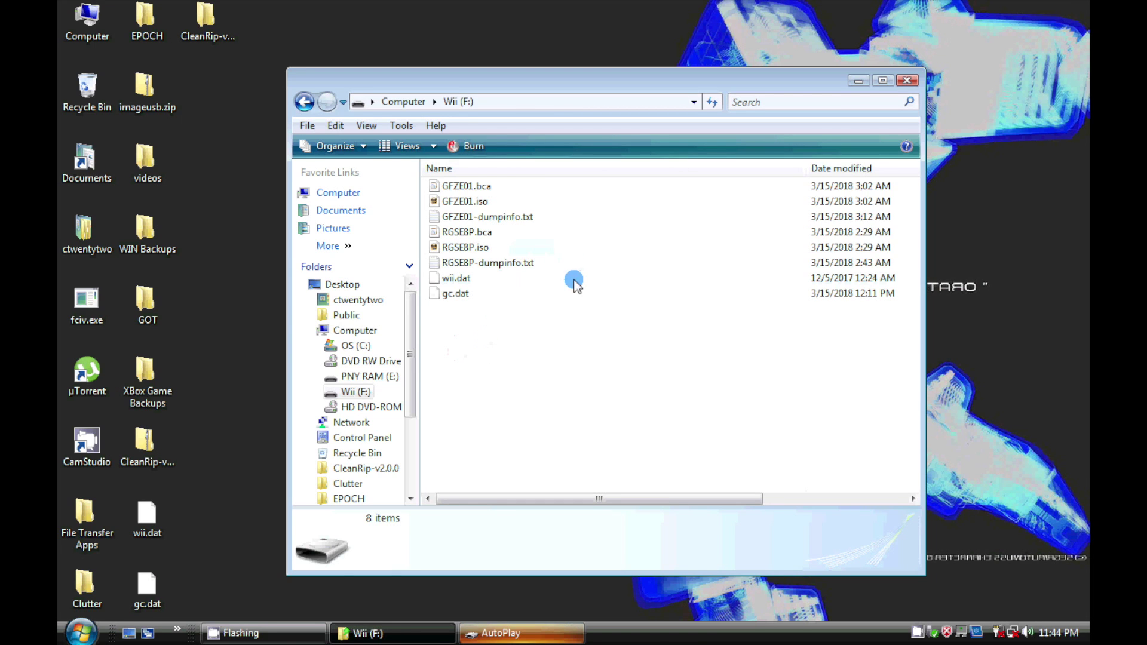
pyautogui.click(583, 264)
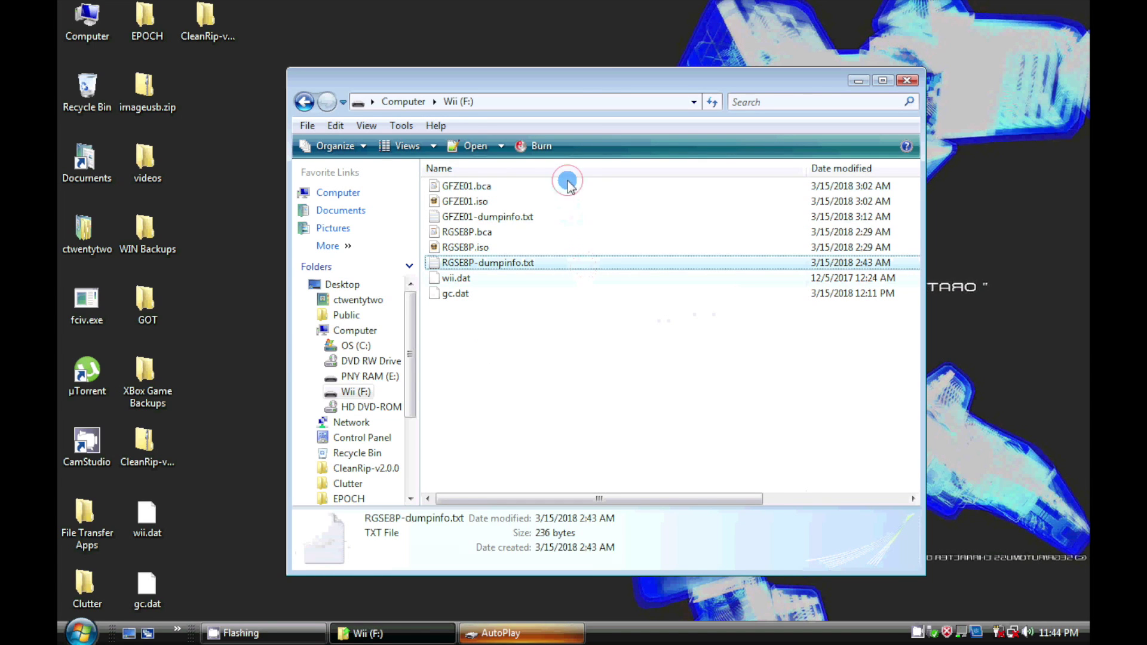
pyautogui.keyDown('shift'); pyautogui.click(483, 186); pyautogui.keyUp('shift')
pyautogui.moveTo(482, 187); pyautogui.dragTo(268, 99)
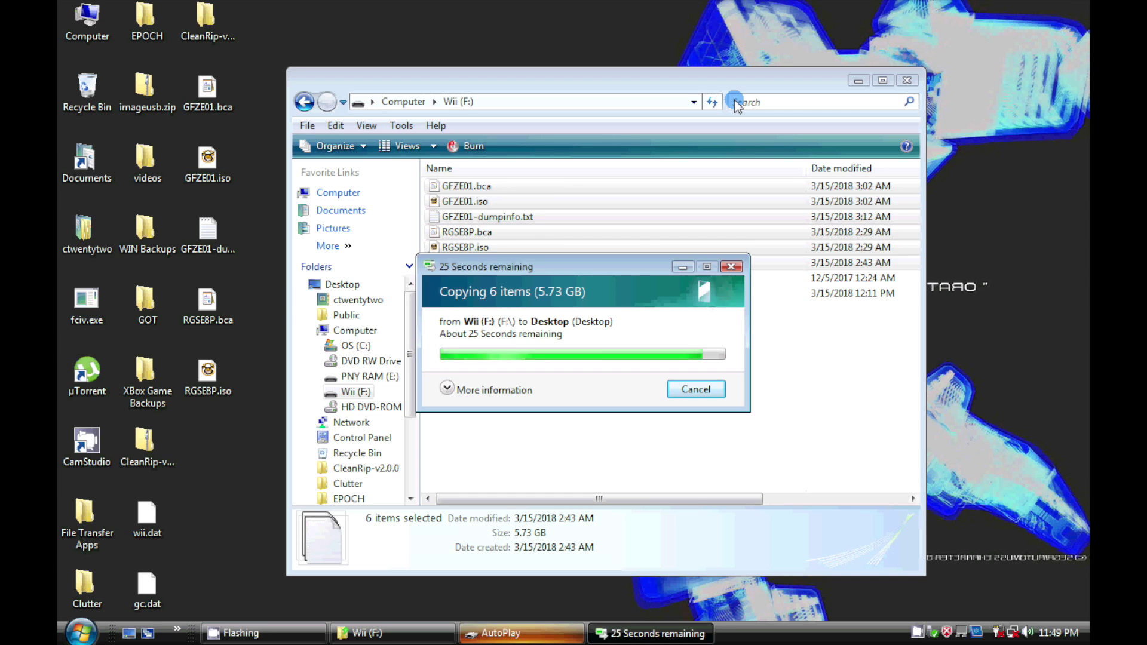
pyautogui.click(908, 81)
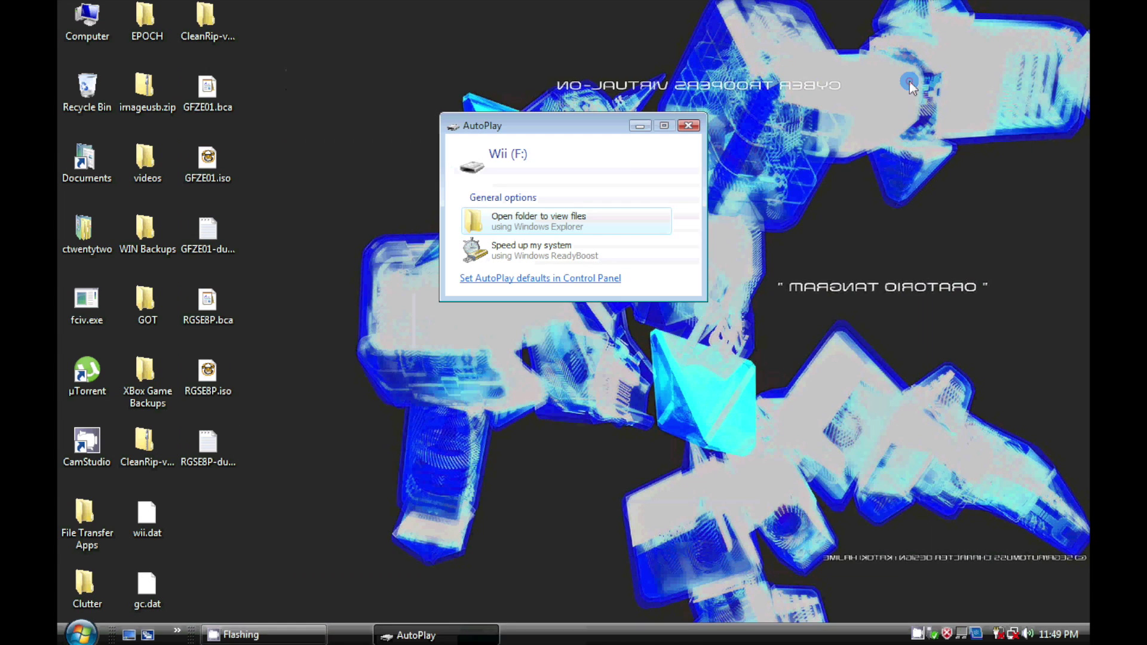
pyautogui.click(694, 132)
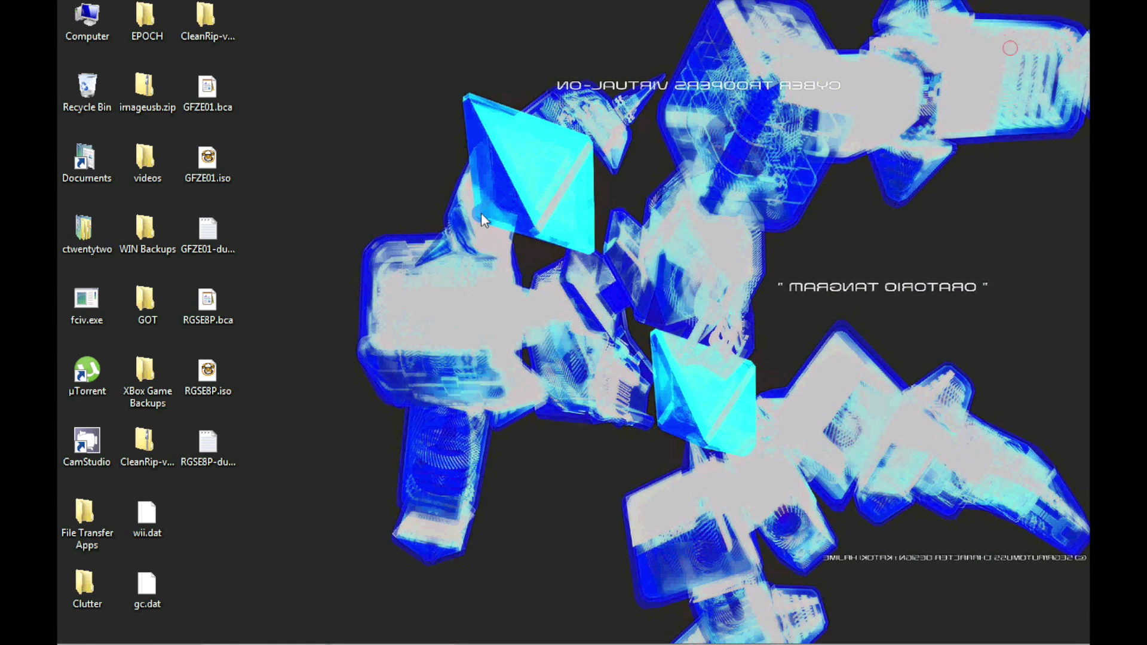
pyautogui.doubleClick(222, 446)
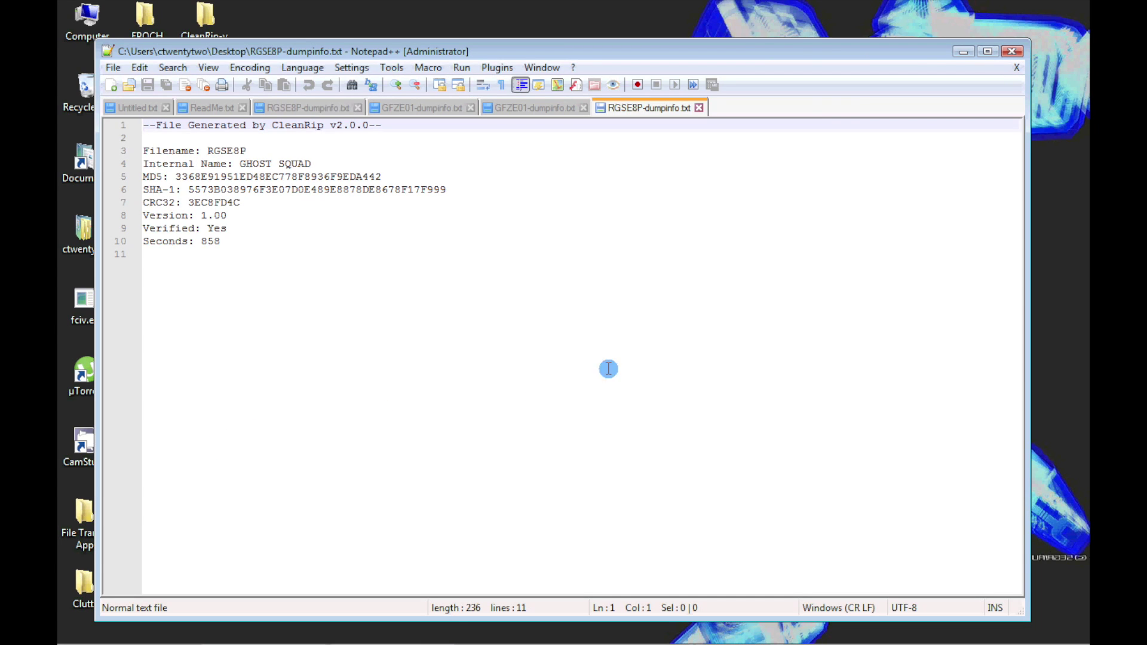
pyautogui.click(1014, 52)
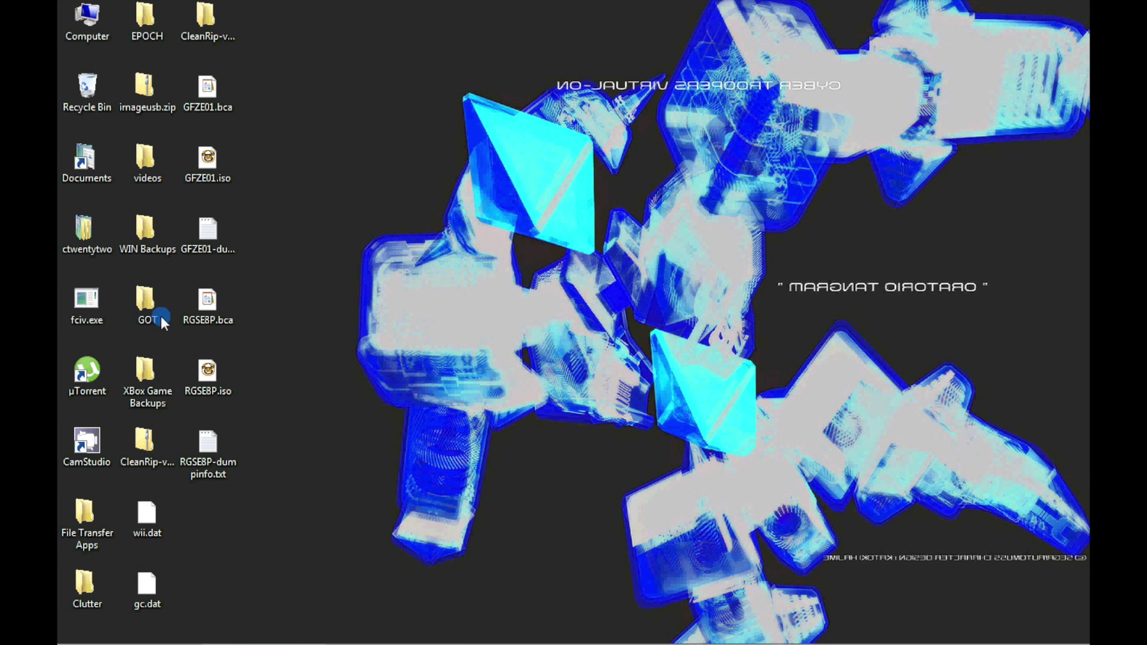
pyautogui.click(103, 311)
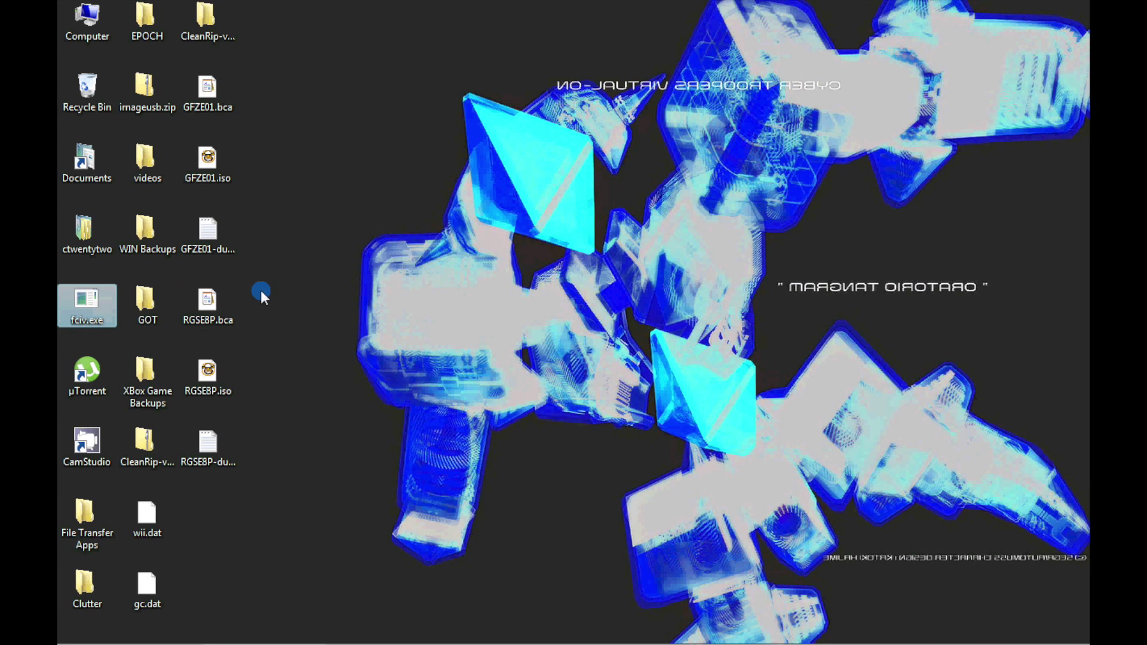
# Launch Command Prompt from Start > All Programs > Accessories and centre its window
pyautogui.click(69, 637)
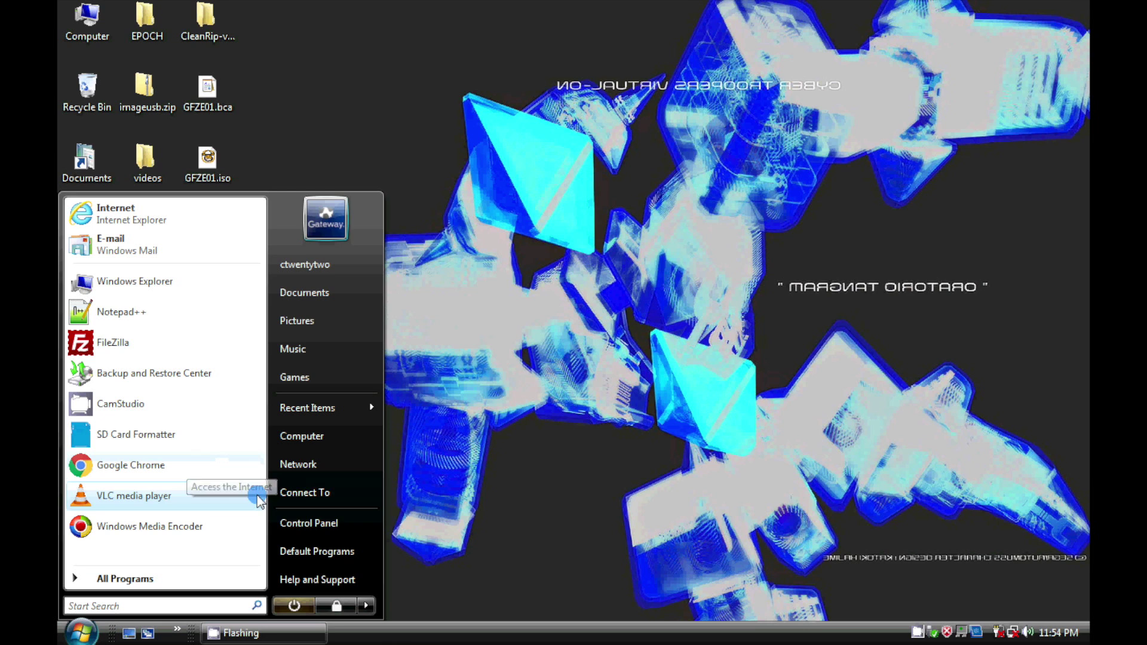
pyautogui.click(229, 578)
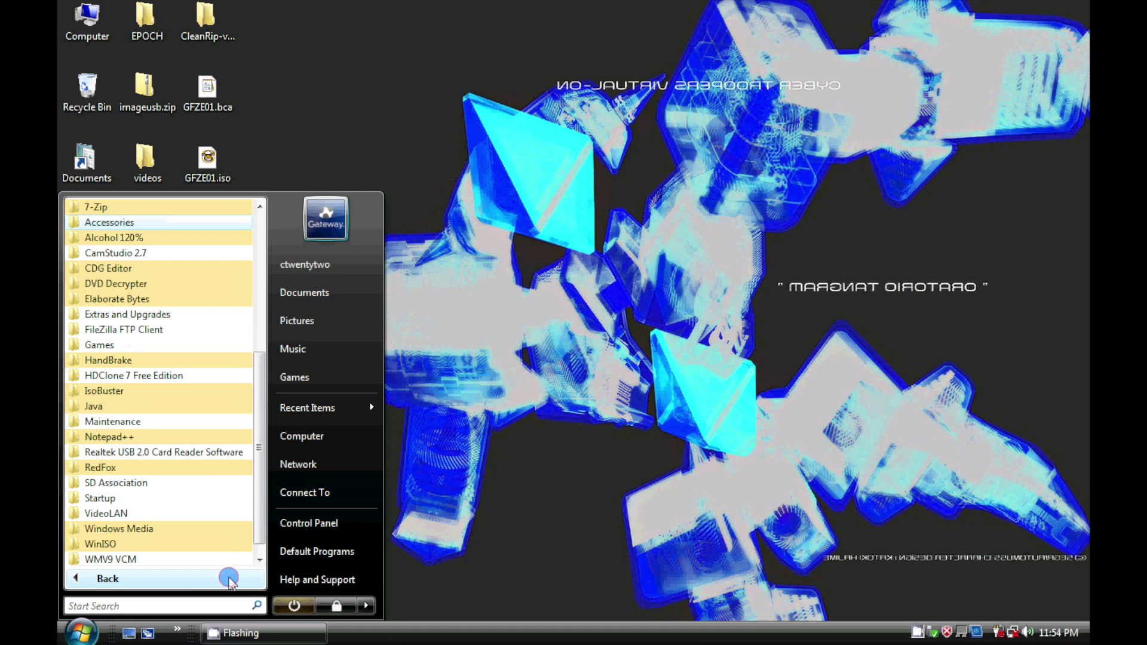
pyautogui.click(218, 222)
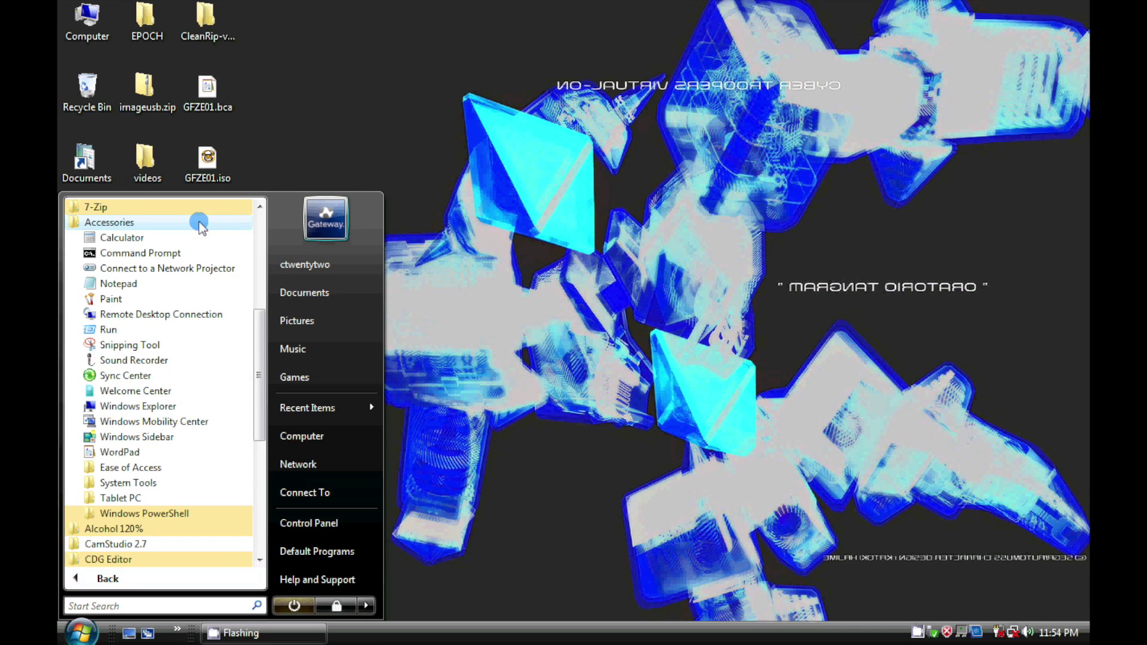
pyautogui.click(198, 254)
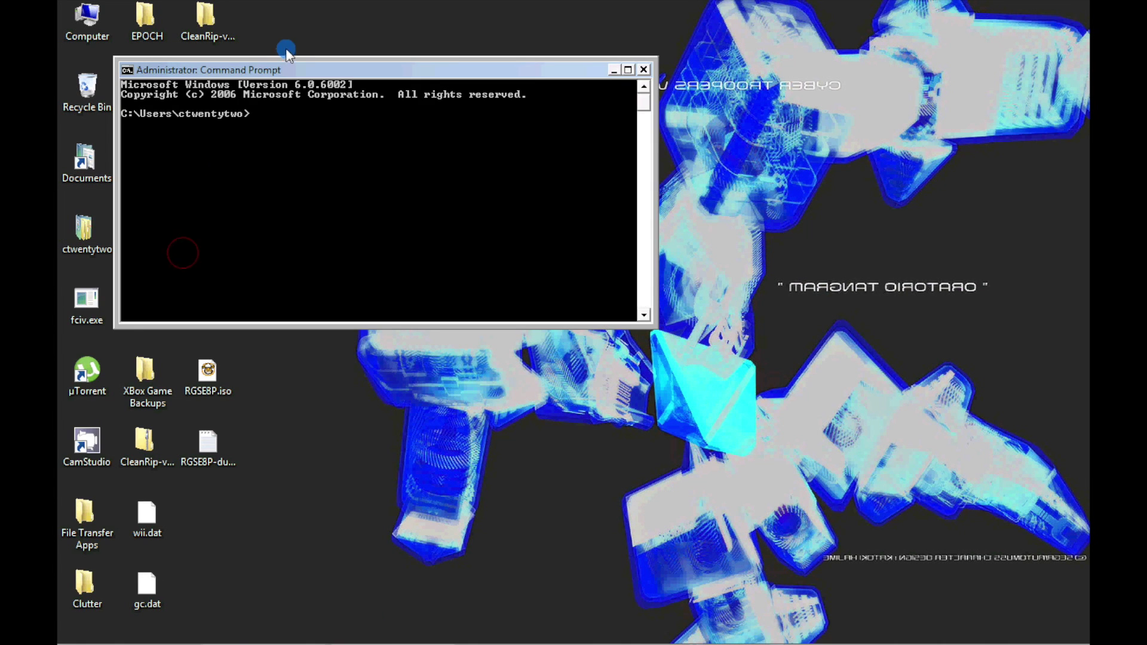
pyautogui.moveTo(289, 71); pyautogui.dragTo(464, 257)
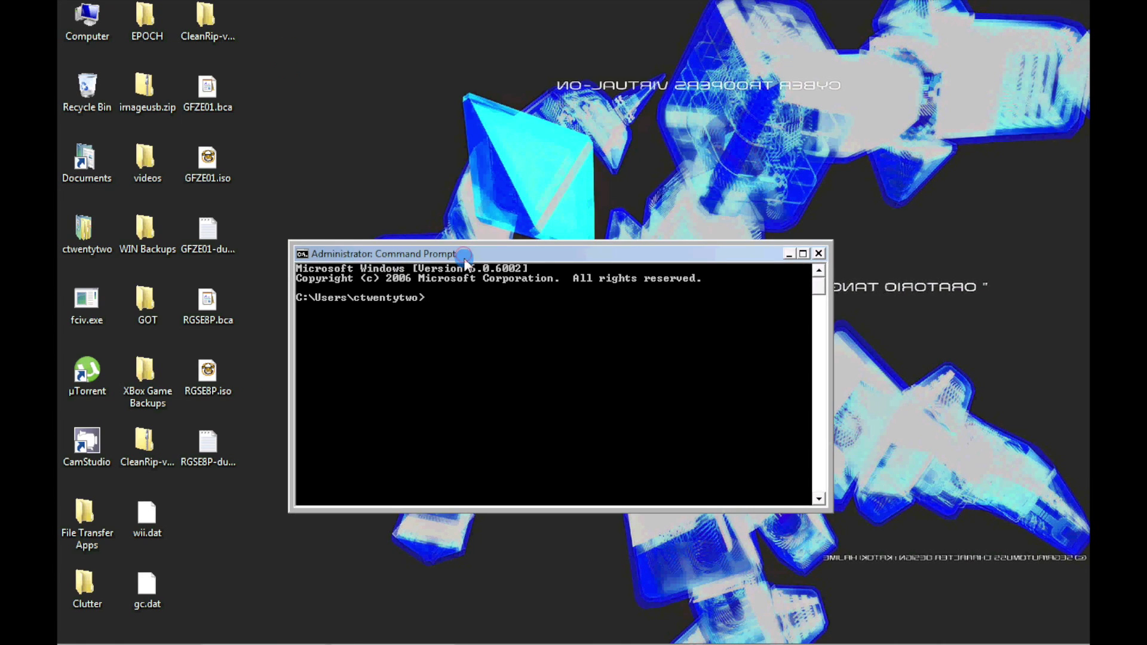
pyautogui.click(464, 257)
# Change to the Desktop folder and run fciv.exe on GFZE01.iso to get its MD5
pyautogui.write('cd desktop')
pyautogui.press('Return')
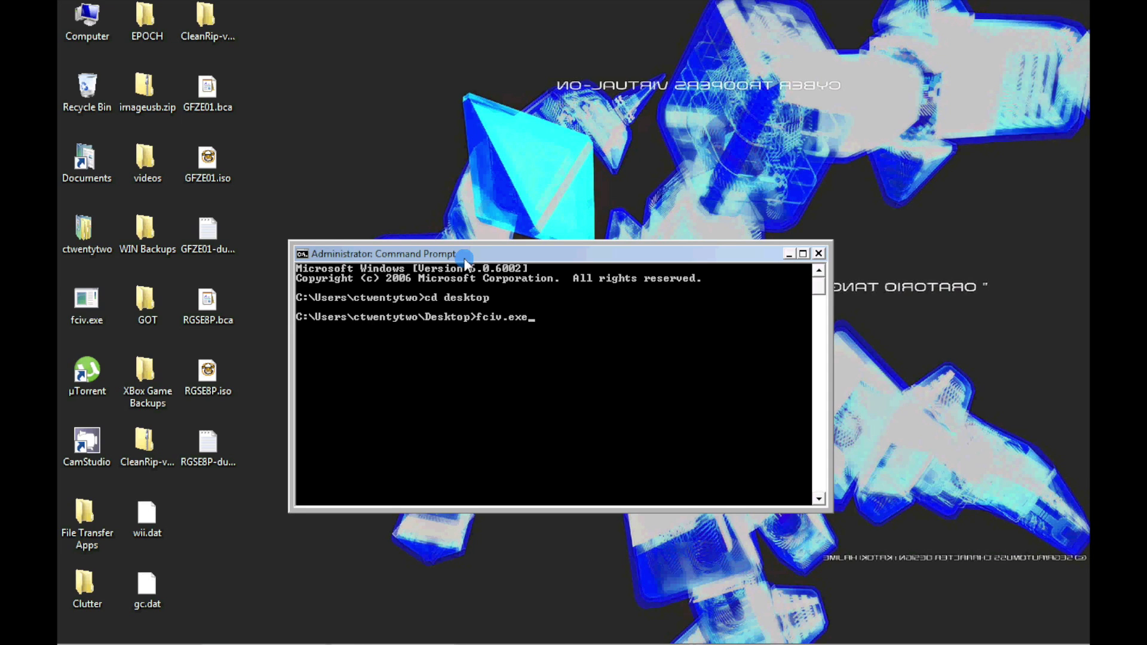
pyautogui.write('fciv.exe GFZE01.iso')
pyautogui.press('Return')
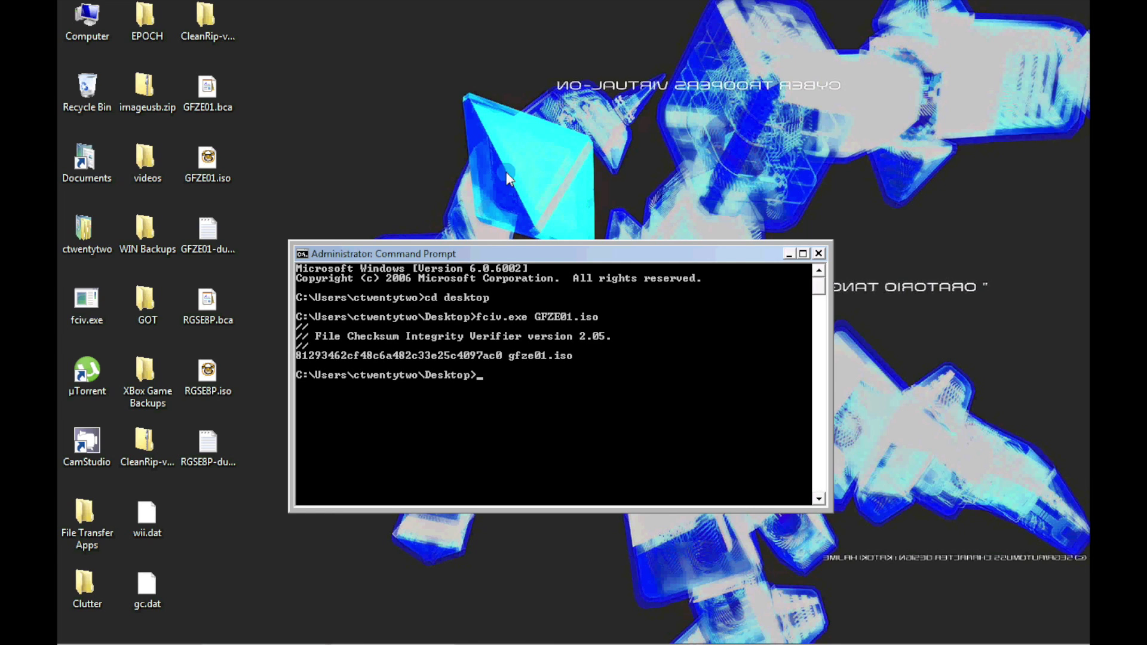
# Open GFZE01-dumpinfo.txt in Notepad++ and select its line-5 MD5 hash to compare with the fciv output
pyautogui.doubleClick(219, 243)
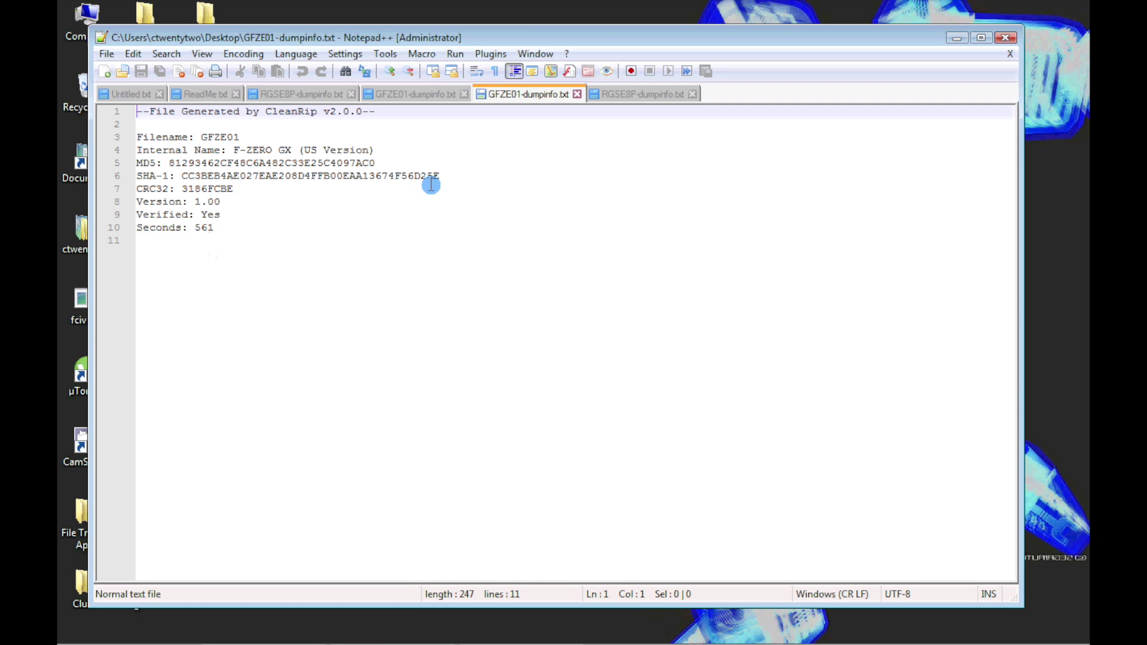
pyautogui.moveTo(524, 39); pyautogui.dragTo(626, 411)
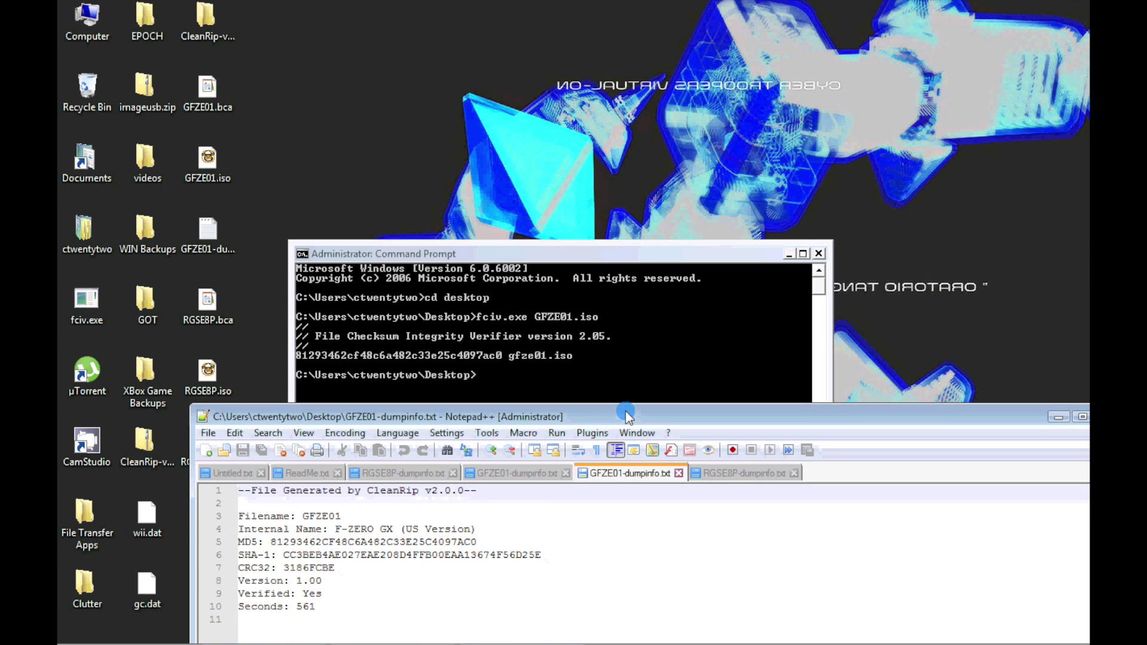
pyautogui.moveTo(479, 541); pyautogui.dragTo(238, 539)
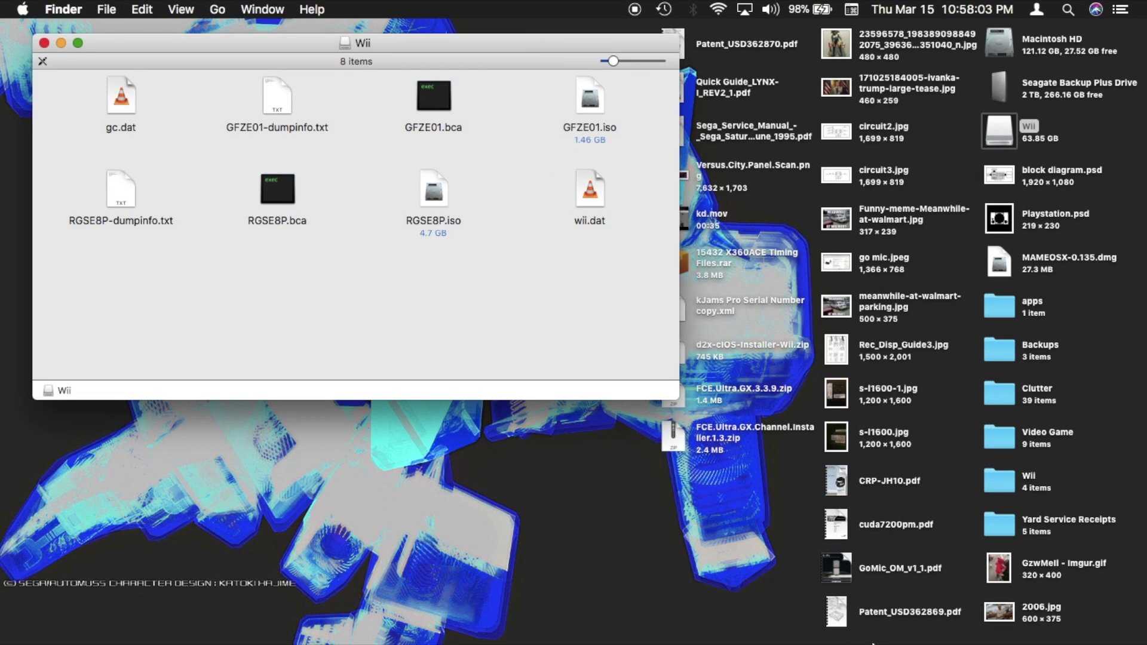
# Run md5 in Terminal on the Wii drive's RGSE8P.iso, yielding 3368e91951ed48ec778f8936f9eda442
pyautogui.moveTo(838, 628)
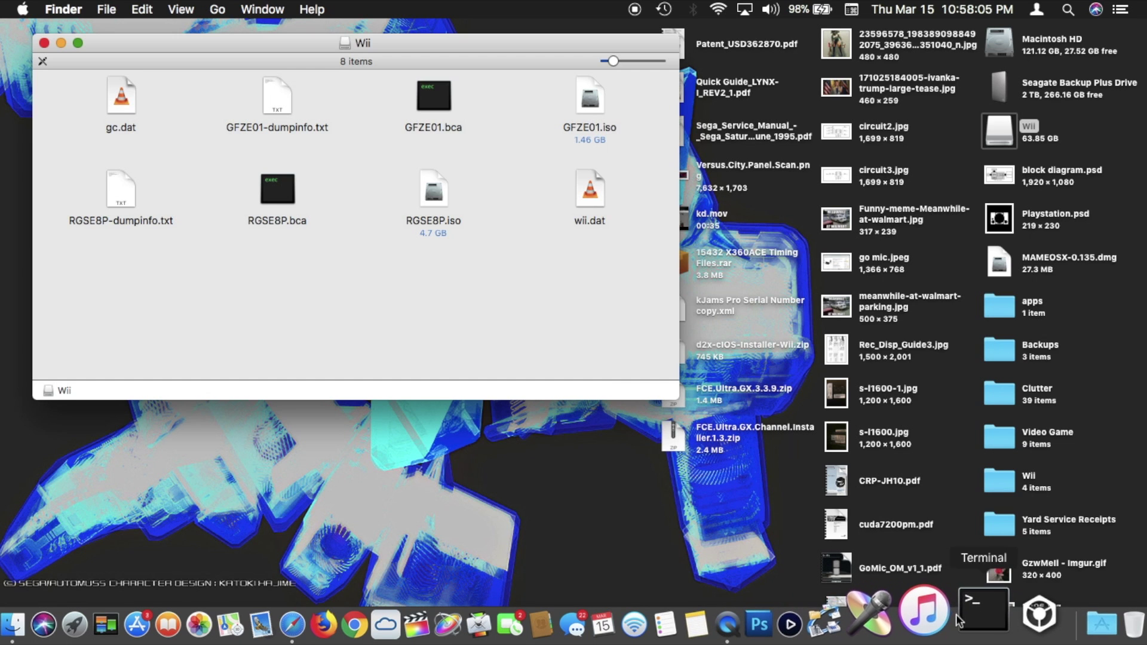
pyautogui.click(963, 620)
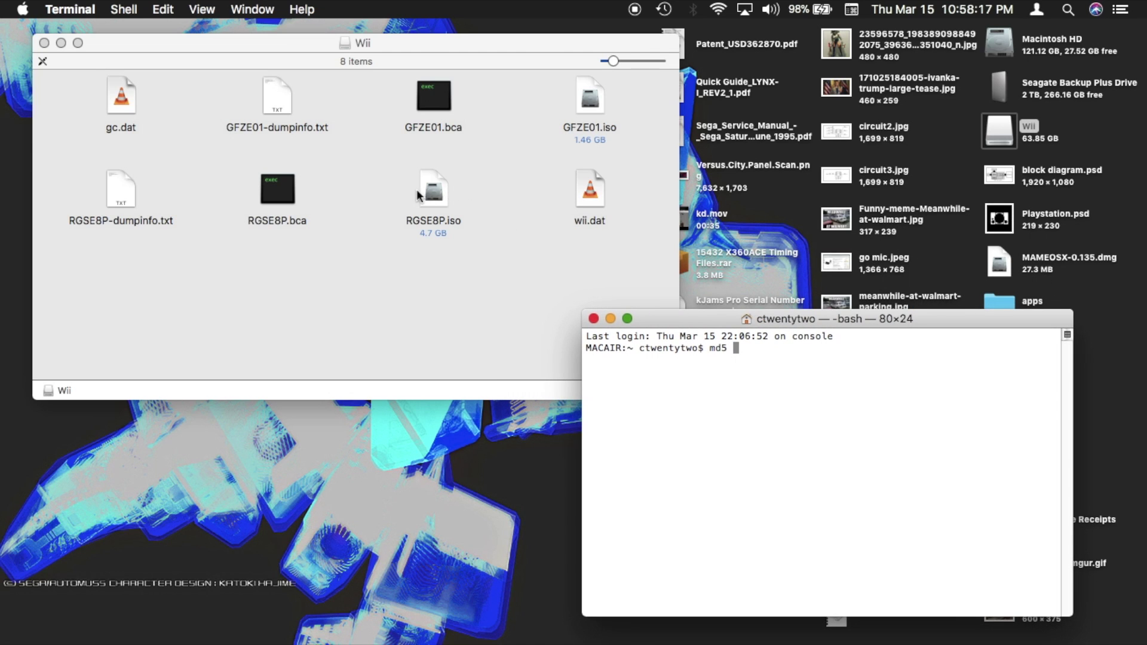
pyautogui.moveTo(420, 196); pyautogui.dragTo(788, 421)
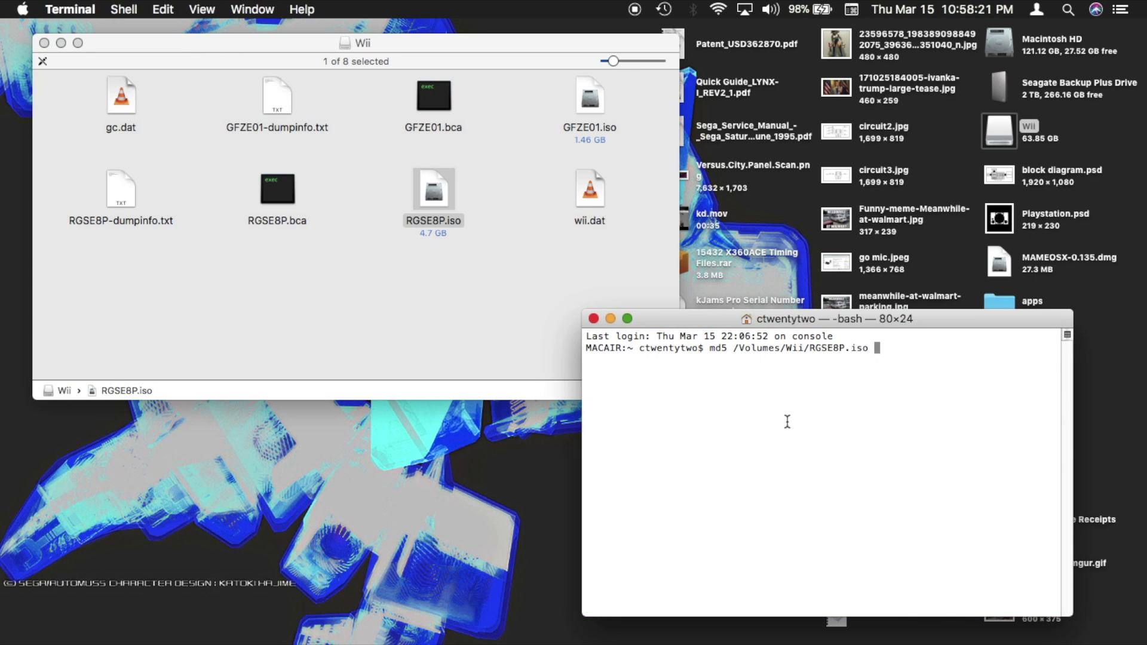
pyautogui.press('Return')
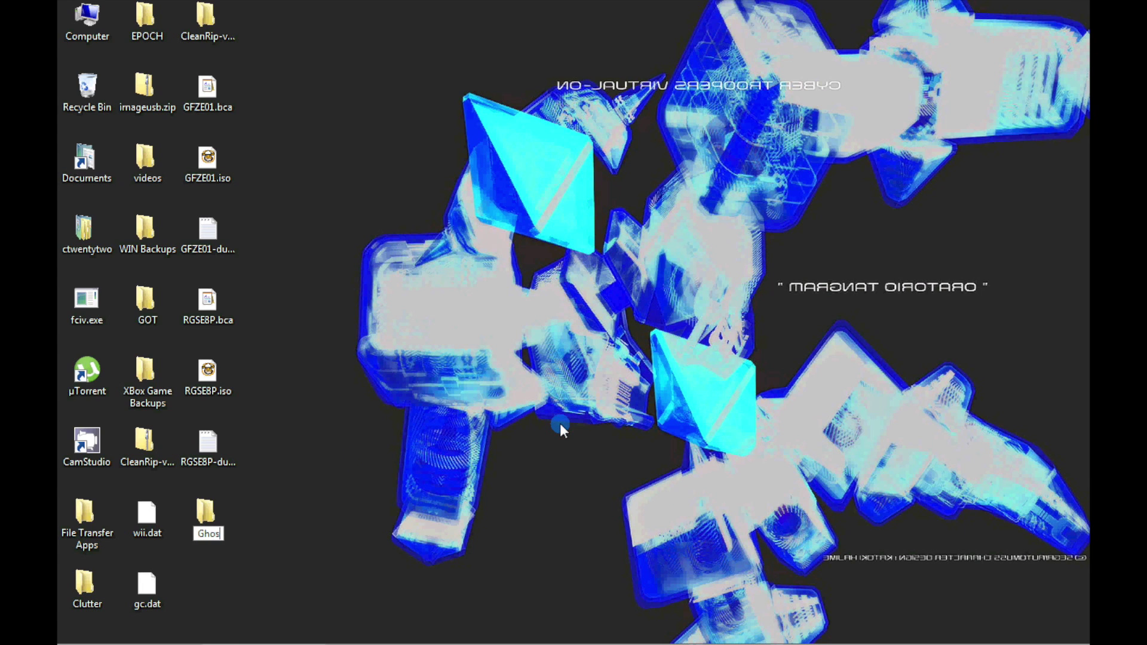
# Name the new desktop folder Ghost Squad and move the three RGSE8P files into it
pyautogui.write('ost Squad')
pyautogui.press('Return')
pyautogui.moveTo(267, 303); pyautogui.dragTo(228, 472)
pyautogui.moveTo(207, 445); pyautogui.dragTo(207, 515)
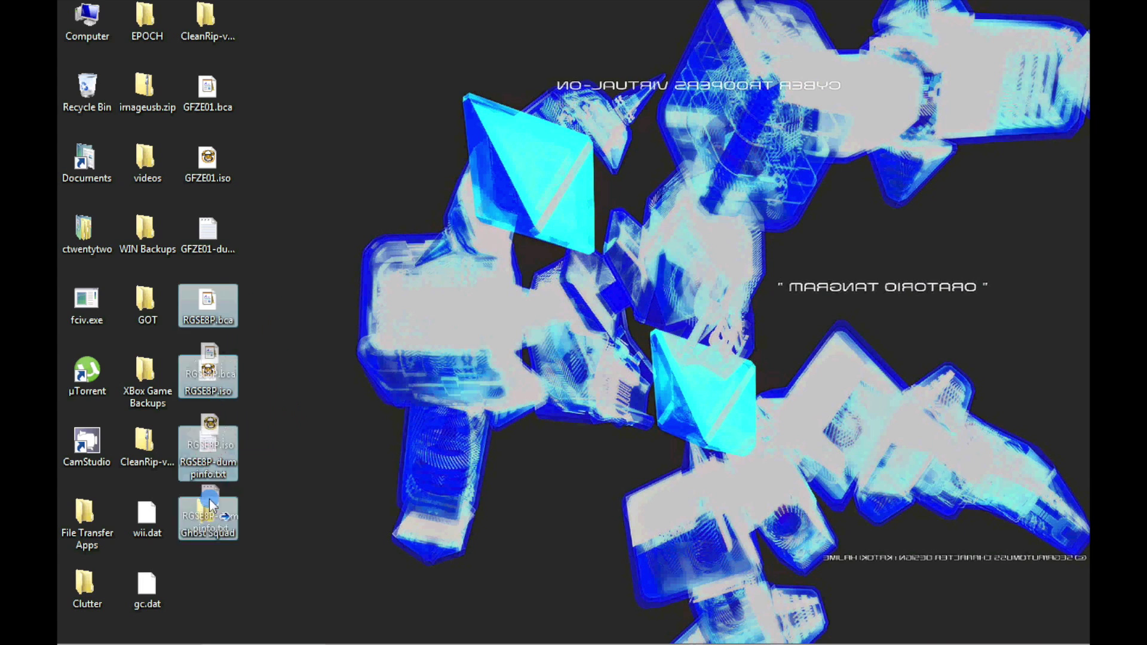
# Create an F-Zero desktop folder and move the three GFZE01 files into it
pyautogui.rightClick(314, 319)
pyautogui.moveTo(402, 490)
pyautogui.click(547, 339)
pyautogui.write('F-Zero')
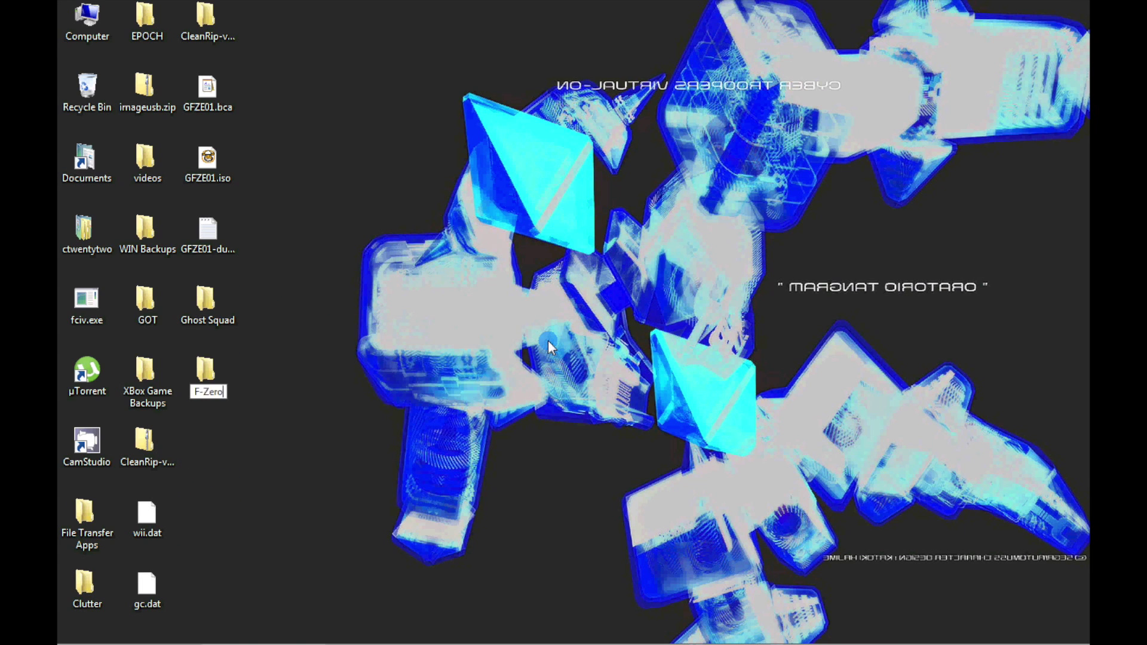
pyautogui.click(332, 177)
pyautogui.moveTo(294, 85); pyautogui.dragTo(182, 263)
pyautogui.moveTo(206, 230); pyautogui.dragTo(206, 373)
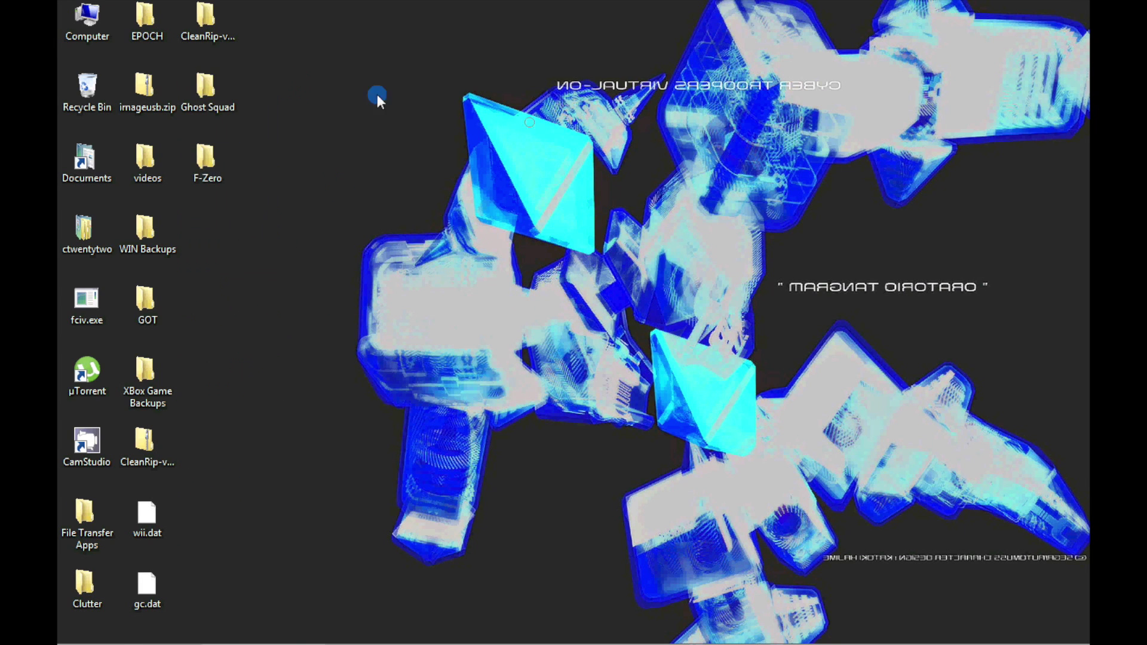
# Check RGSE8P.iso's properties inside the Ghost Squad folder
pyautogui.click(230, 84)
pyautogui.doubleClick(230, 85)
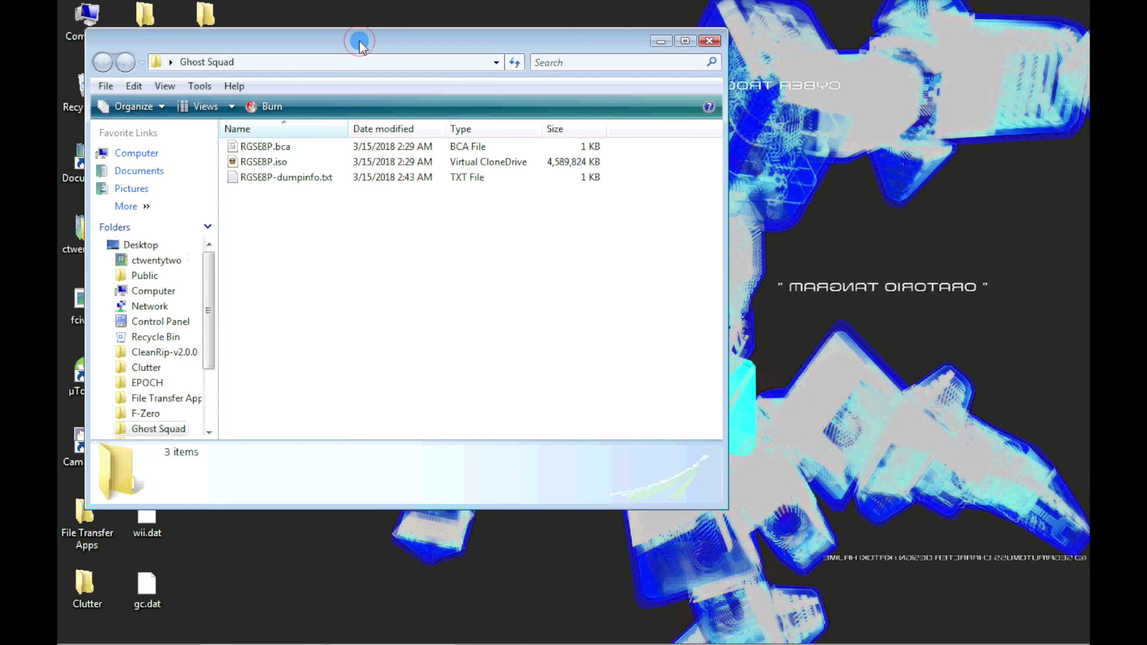
pyautogui.moveTo(361, 38); pyautogui.dragTo(567, 60)
pyautogui.click(472, 181)
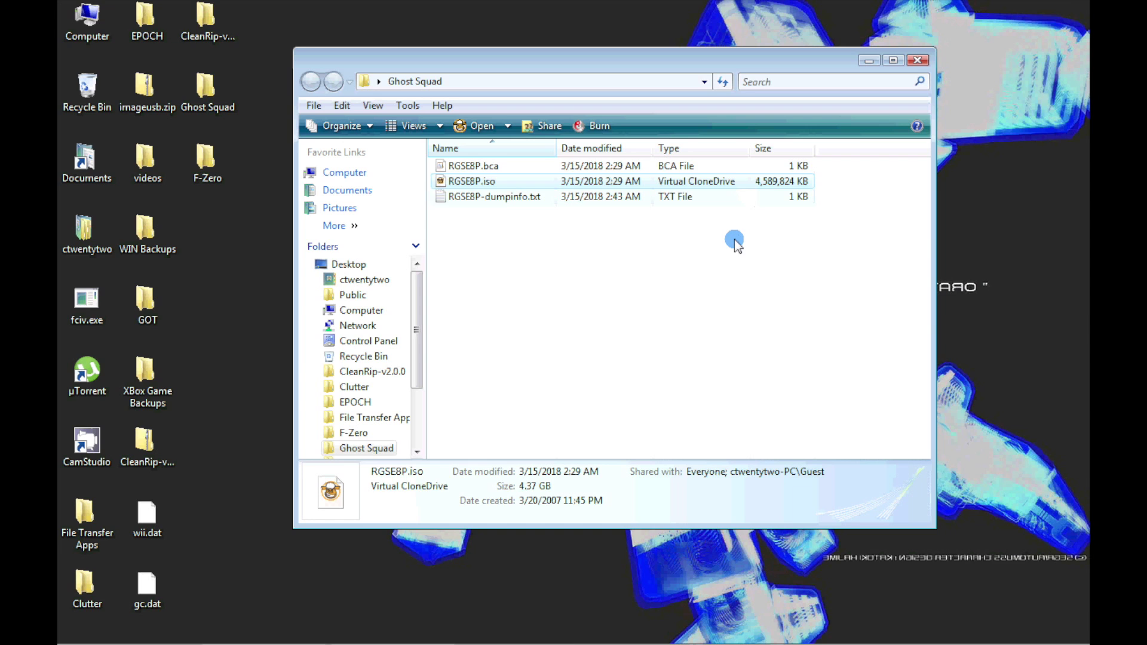
pyautogui.rightClick(651, 183)
pyautogui.click(708, 435)
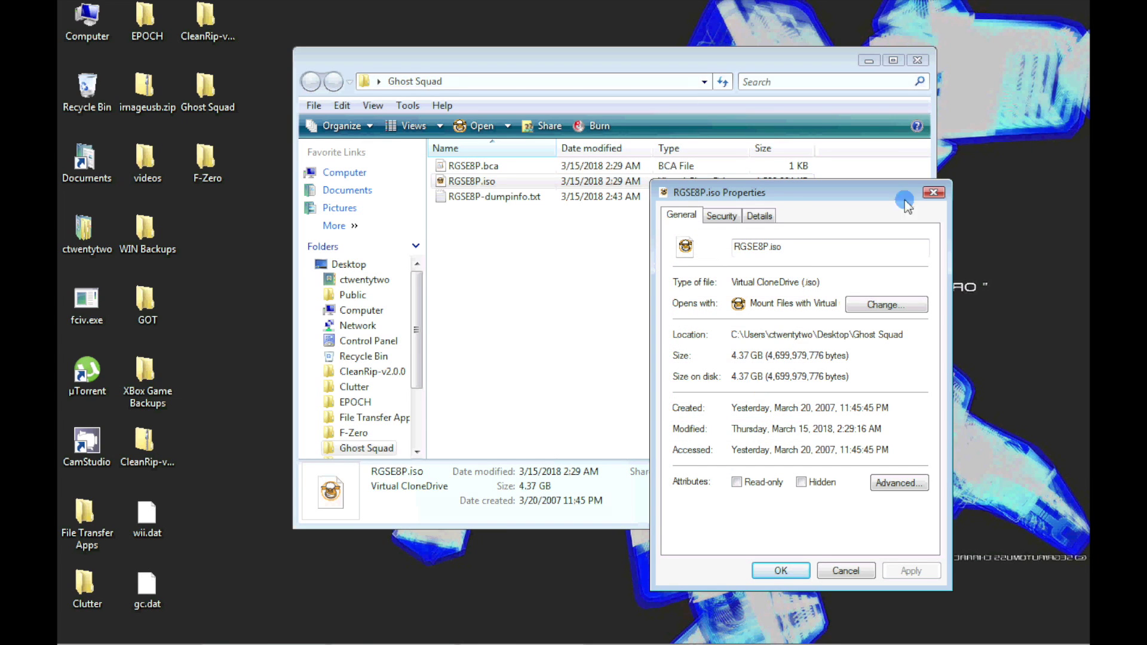
pyautogui.click(933, 192)
pyautogui.click(917, 60)
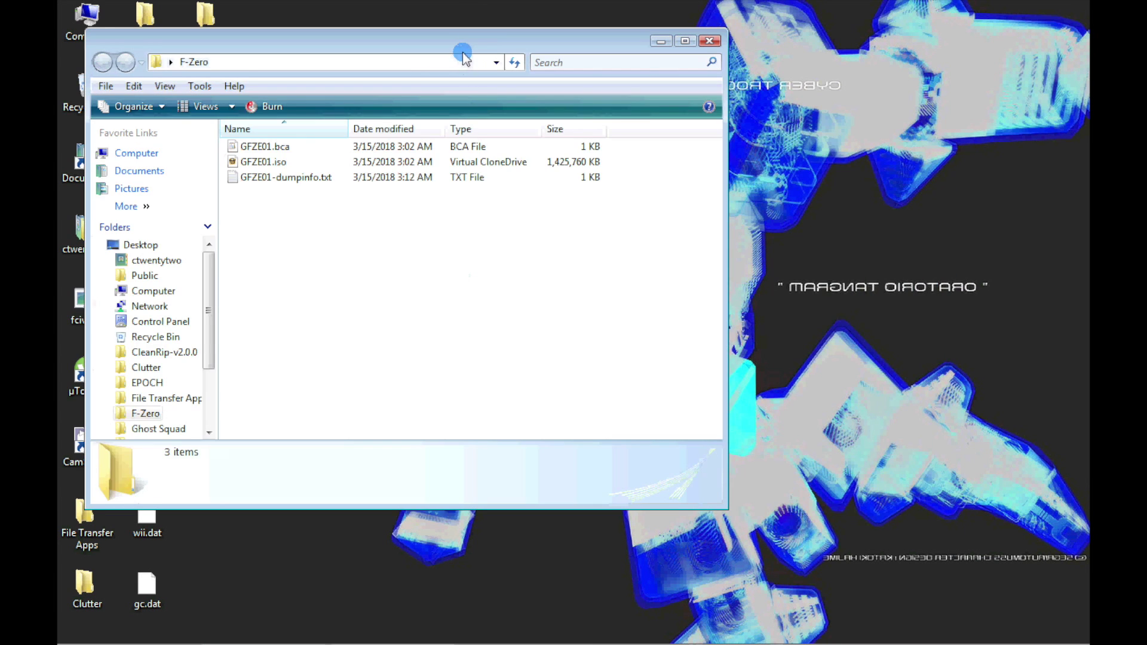
# Check GFZE01.iso's properties in the F-Zero folder, confirming its 1.35 GB size
pyautogui.moveTo(464, 49); pyautogui.dragTo(671, 115)
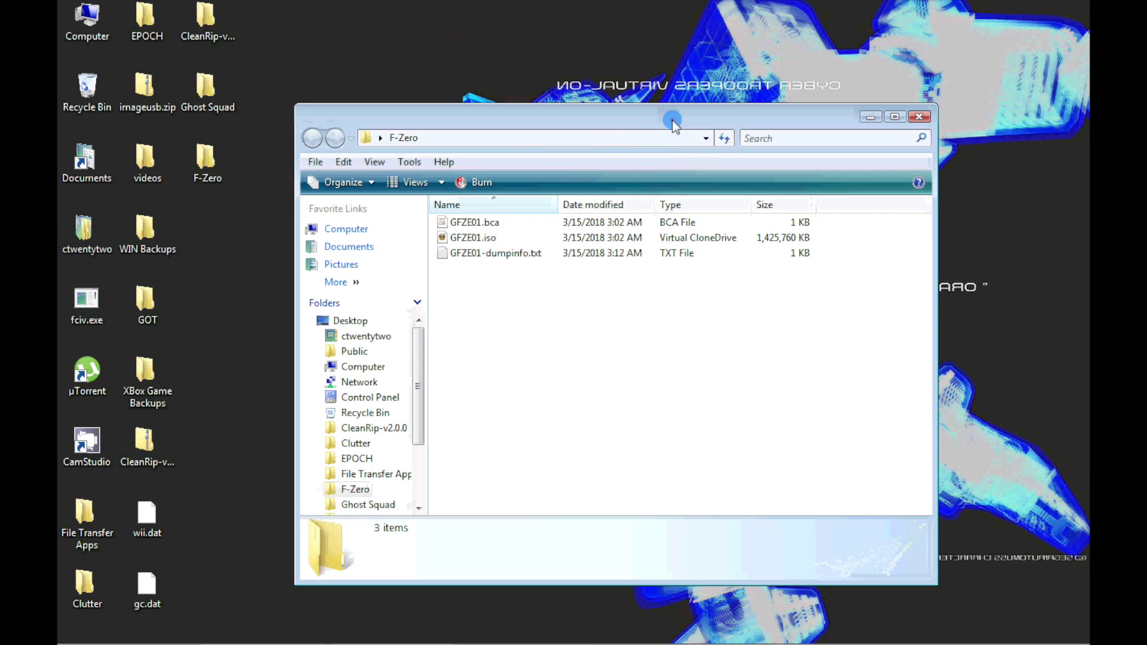
pyautogui.click(472, 239)
pyautogui.rightClick(472, 238)
pyautogui.click(520, 494)
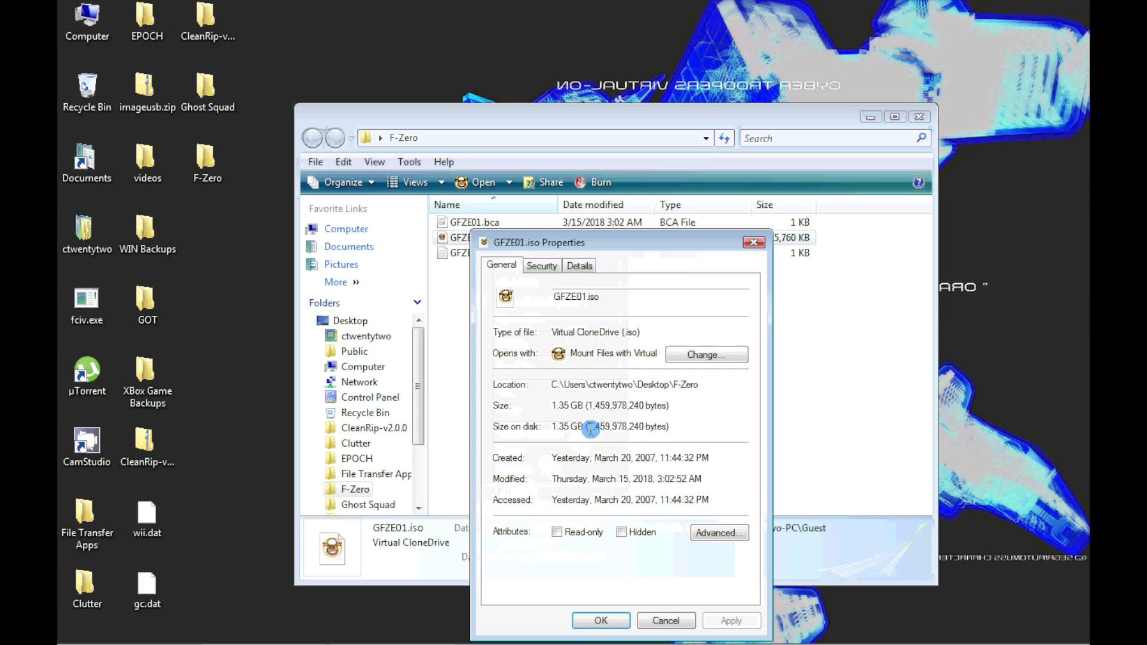
pyautogui.click(753, 242)
pyautogui.click(727, 307)
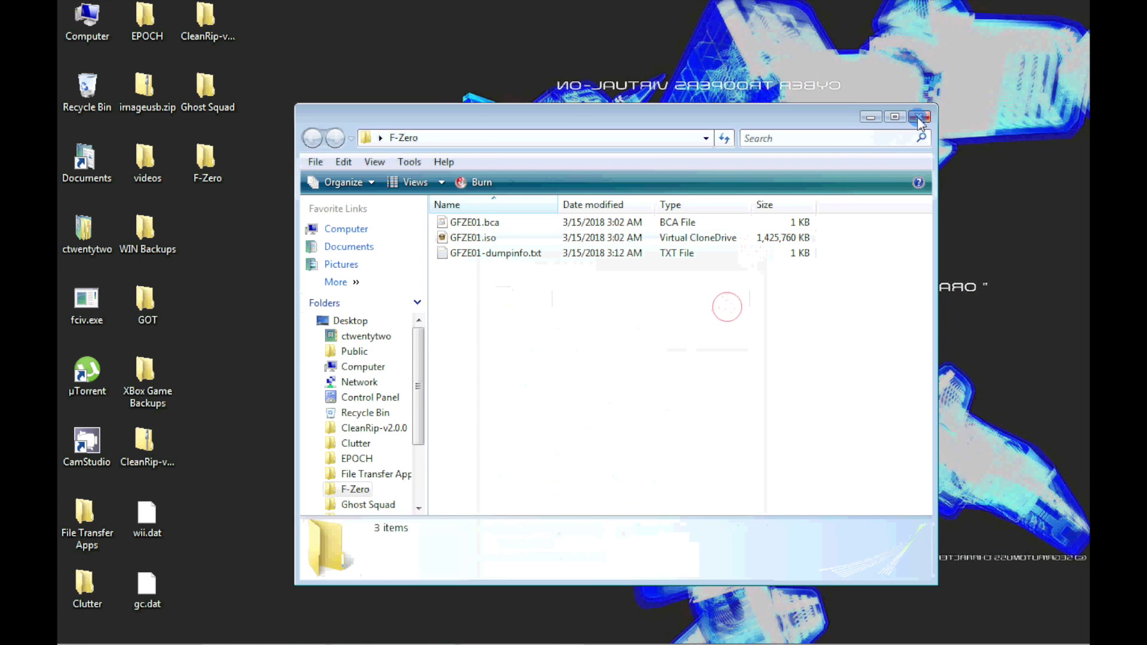
pyautogui.click(919, 118)
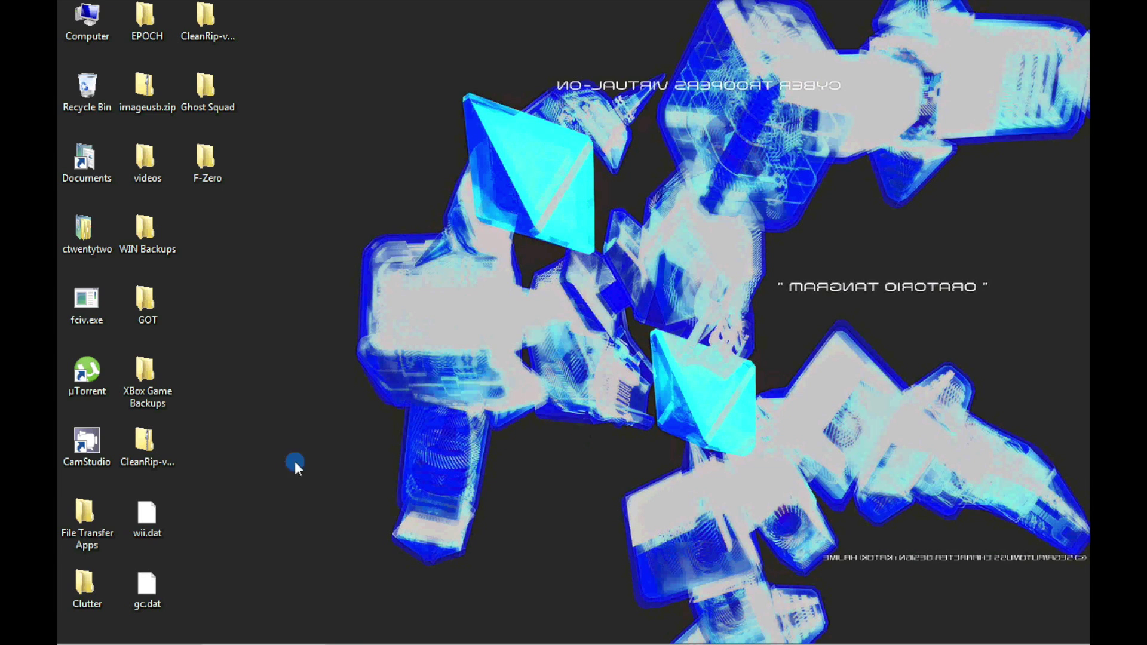
# Launch Wii Backup Manager via the WiiBackupManager shortcut in File Transfer Apps, then close that folder
pyautogui.click(86, 519)
pyautogui.click(86, 519)
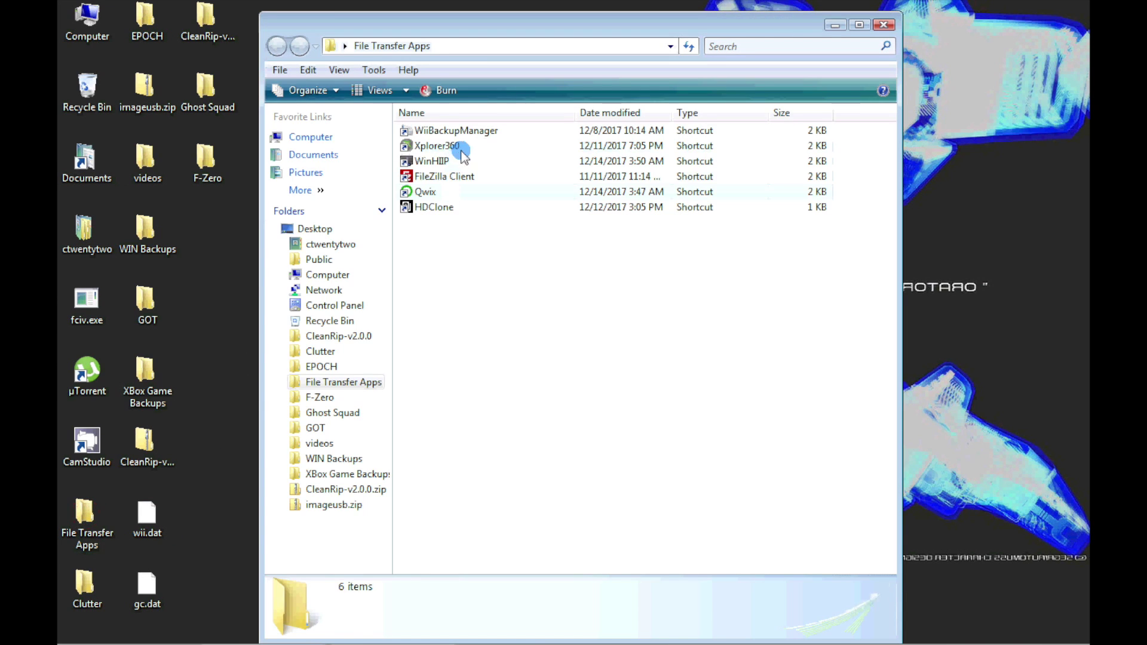
pyautogui.click(460, 131)
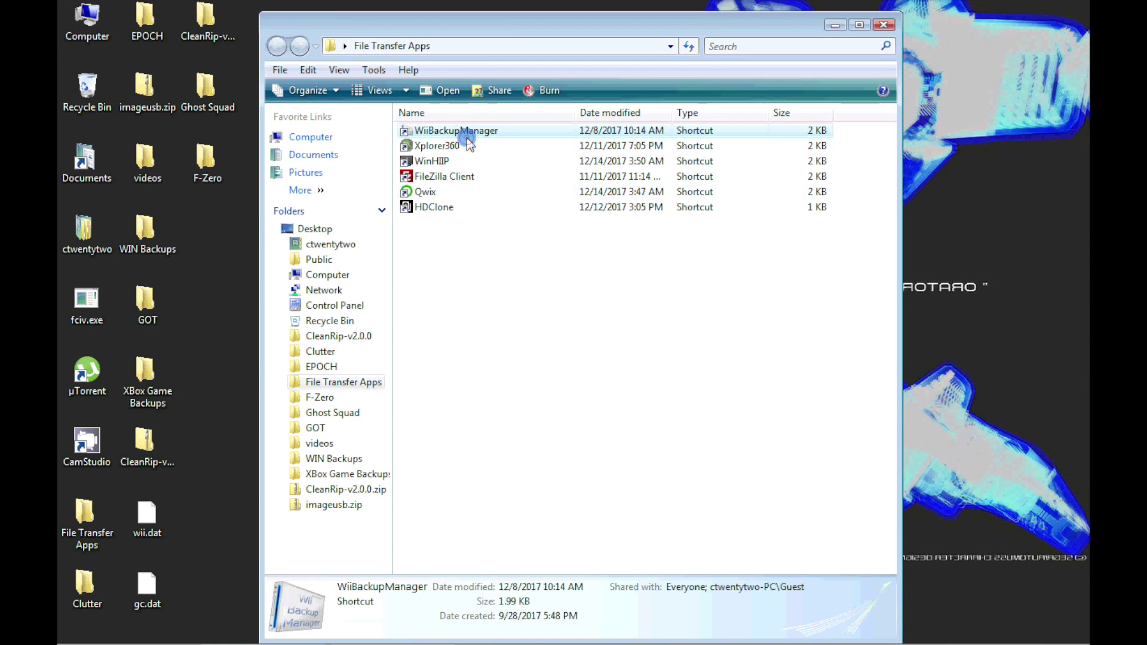
pyautogui.click(461, 131)
pyautogui.click(522, 160)
pyautogui.click(485, 131)
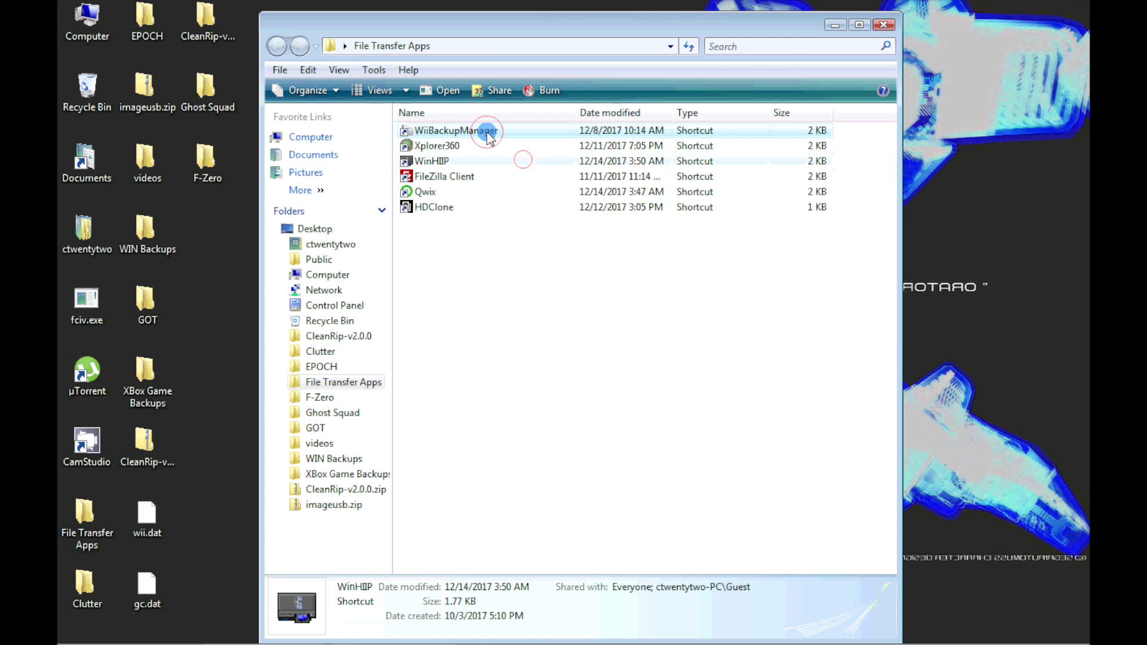
pyautogui.click(884, 25)
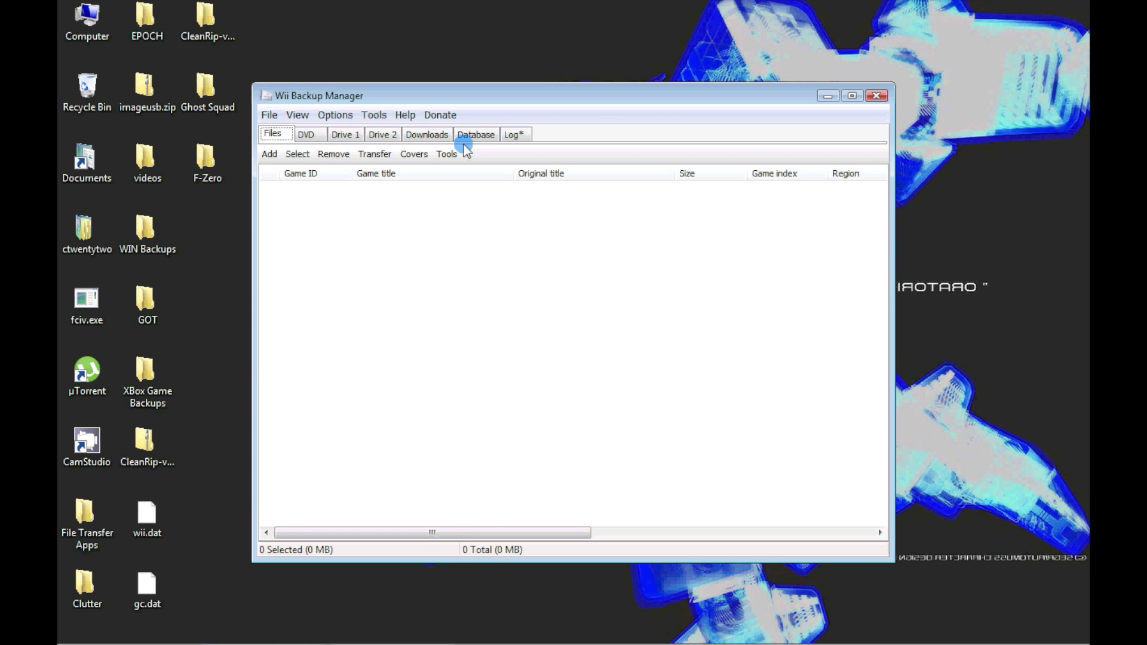
# Add Desktop\Ghost Squad\RGSE8P.iso to Wii Backup Manager's game list via Add > Files
pyautogui.click(268, 156)
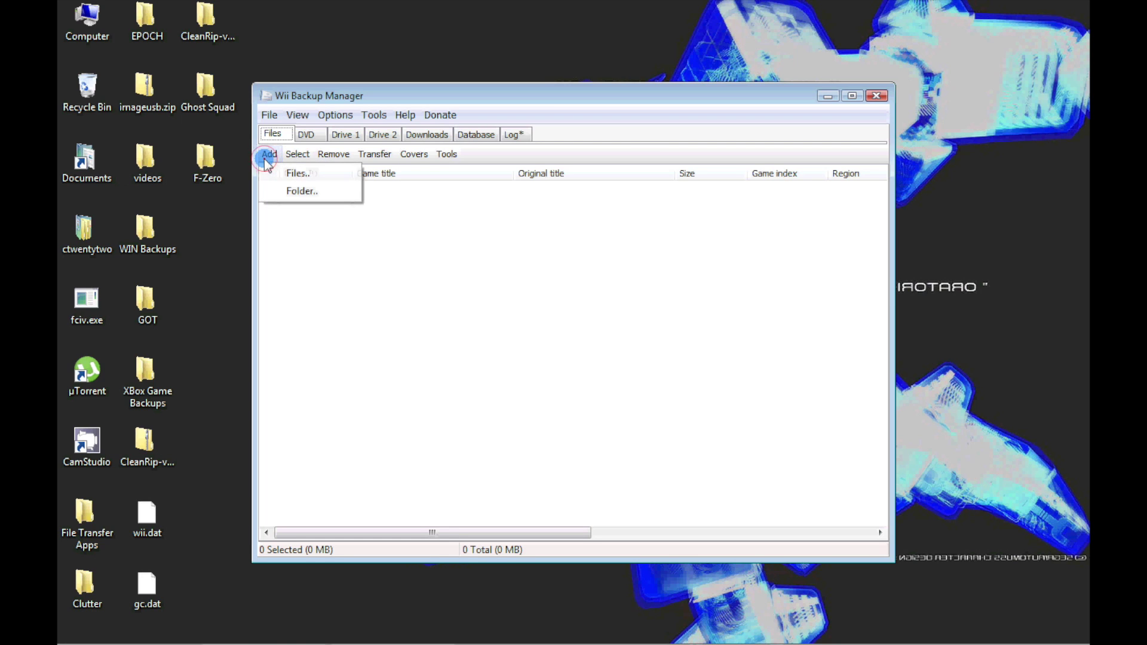
pyautogui.click(294, 172)
pyautogui.click(443, 147)
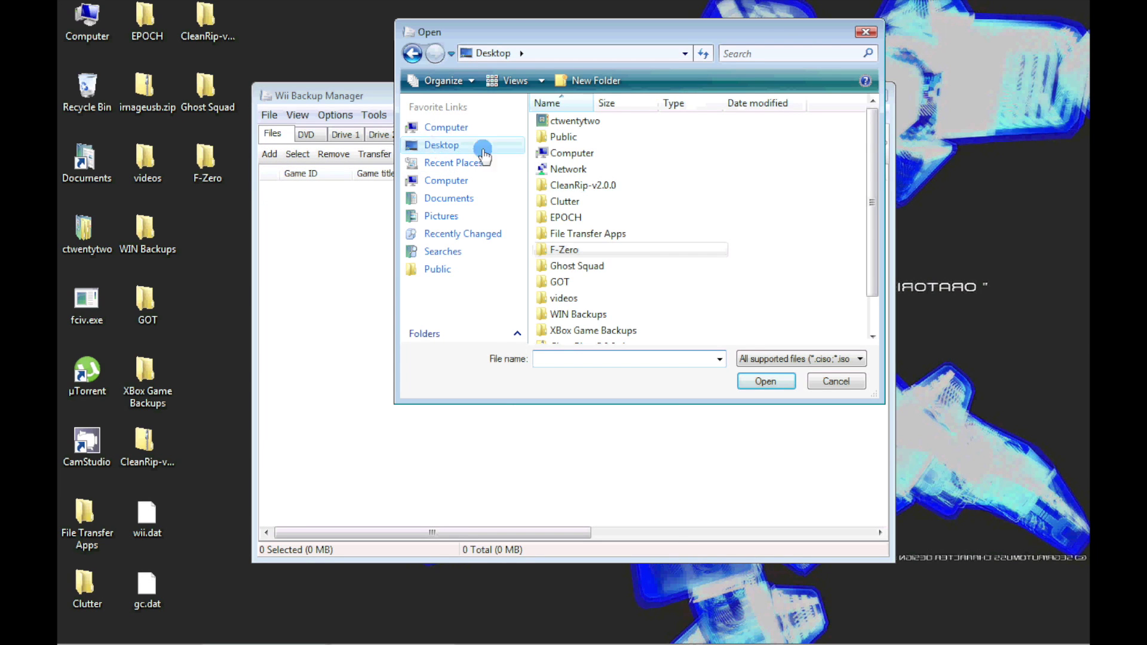
pyautogui.doubleClick(574, 250)
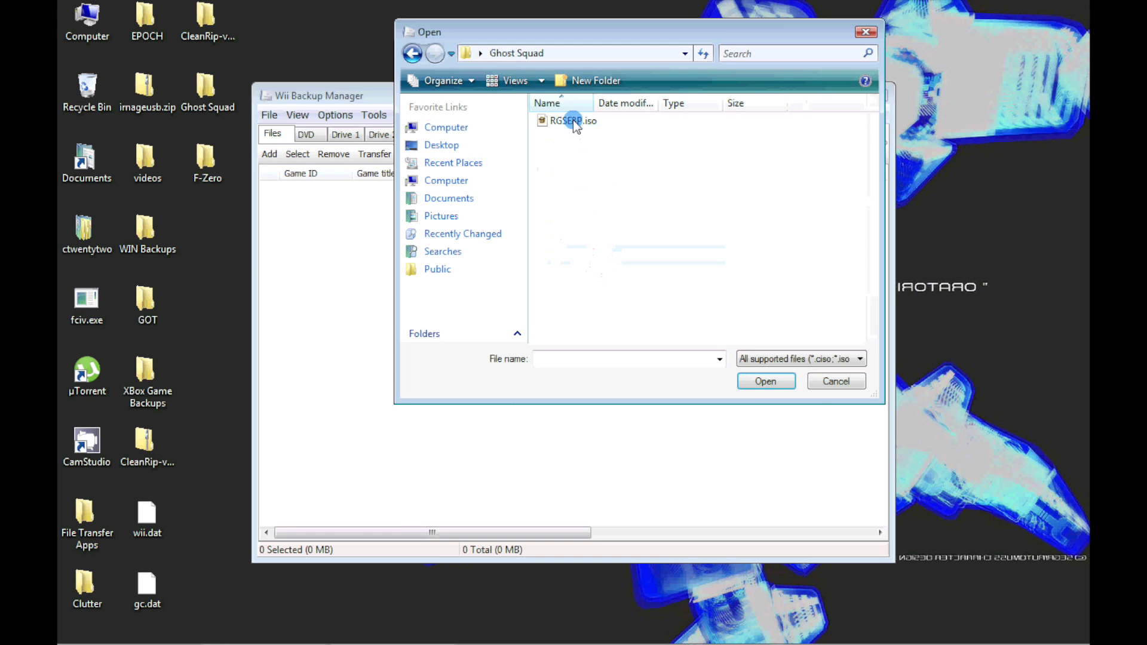
pyautogui.click(571, 119)
pyautogui.click(763, 383)
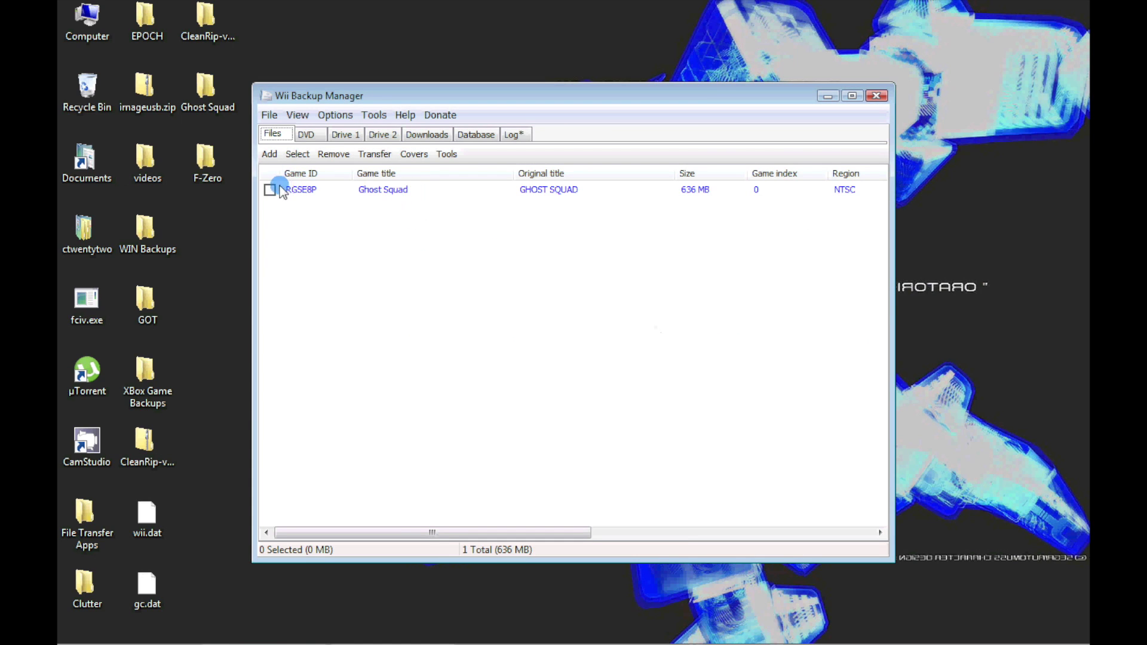
# Convert the Ghost Squad game to a WBFS file saved on the Desktop
pyautogui.click(375, 154)
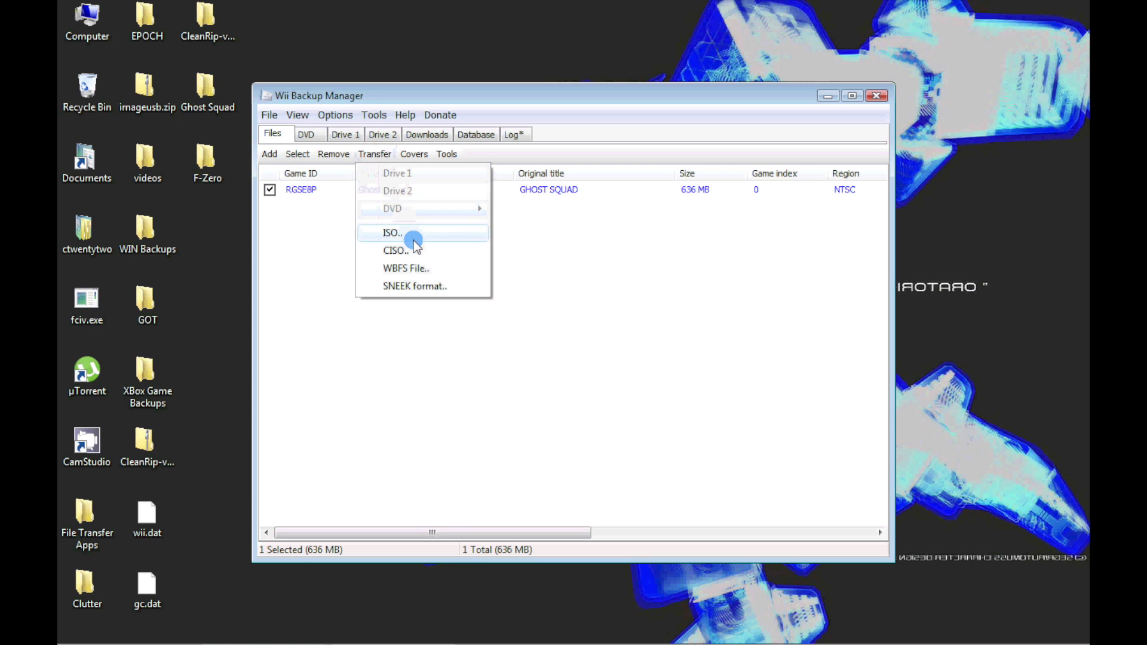
pyautogui.click(454, 270)
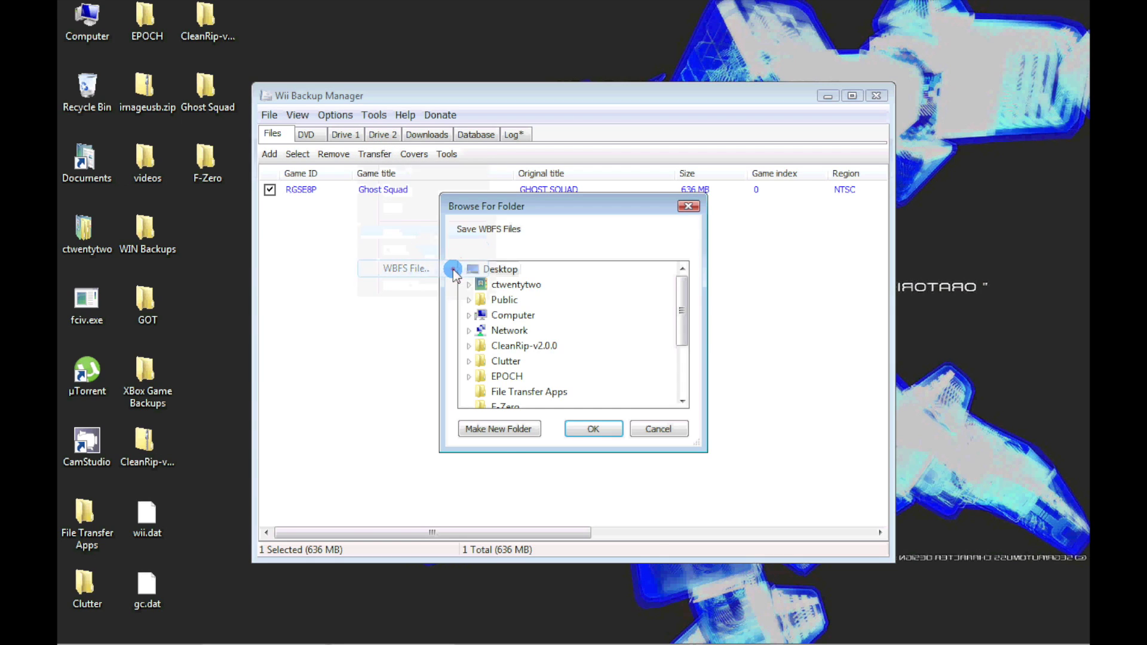
pyautogui.click(500, 270)
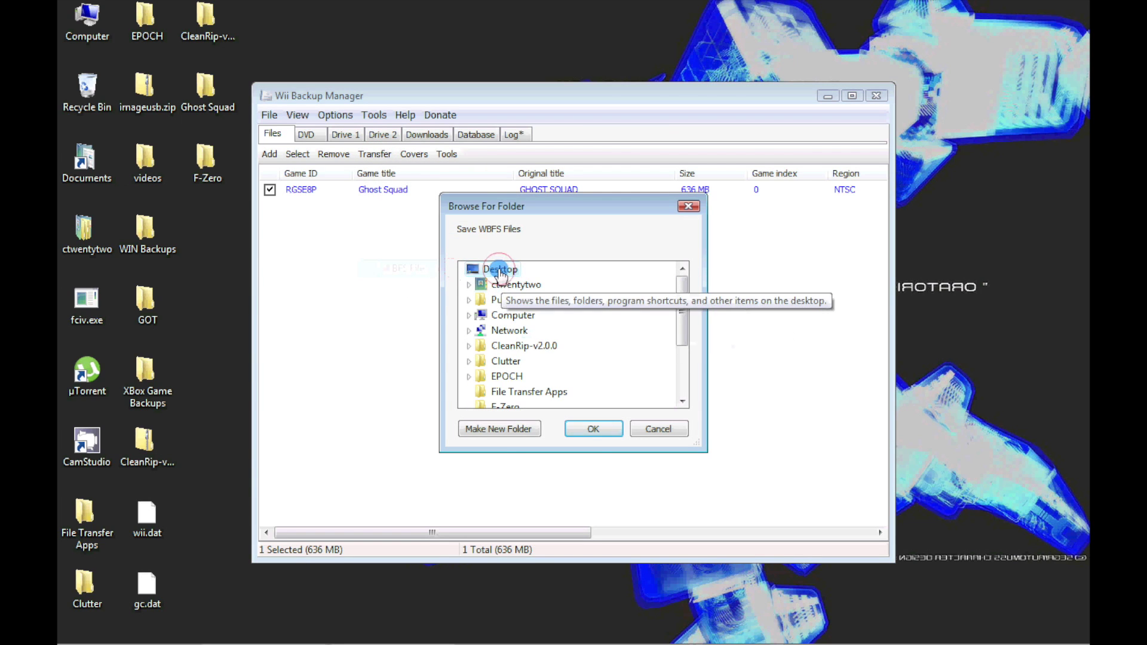
pyautogui.click(597, 430)
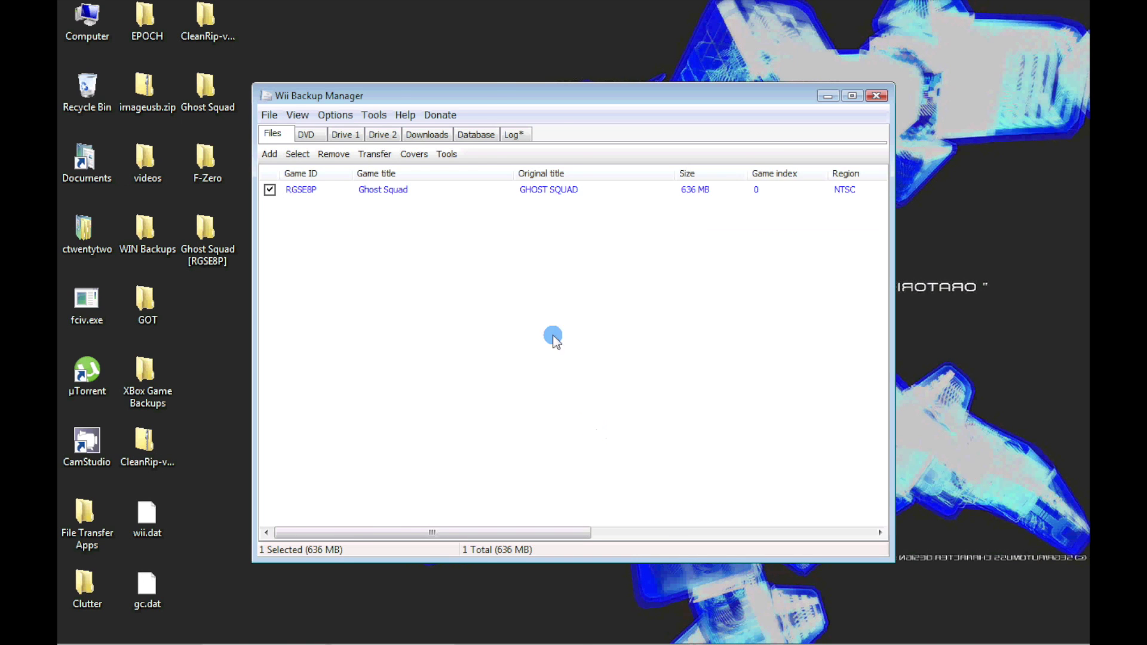
# Check RGSE8P.wbfs properties in the Ghost Squad [RGSE8P] folder, confirming about 638 MB
pyautogui.moveTo(481, 92); pyautogui.dragTo(522, 89)
pyautogui.doubleClick(205, 230)
pyautogui.moveTo(315, 42); pyautogui.dragTo(536, 187)
pyautogui.click(527, 286)
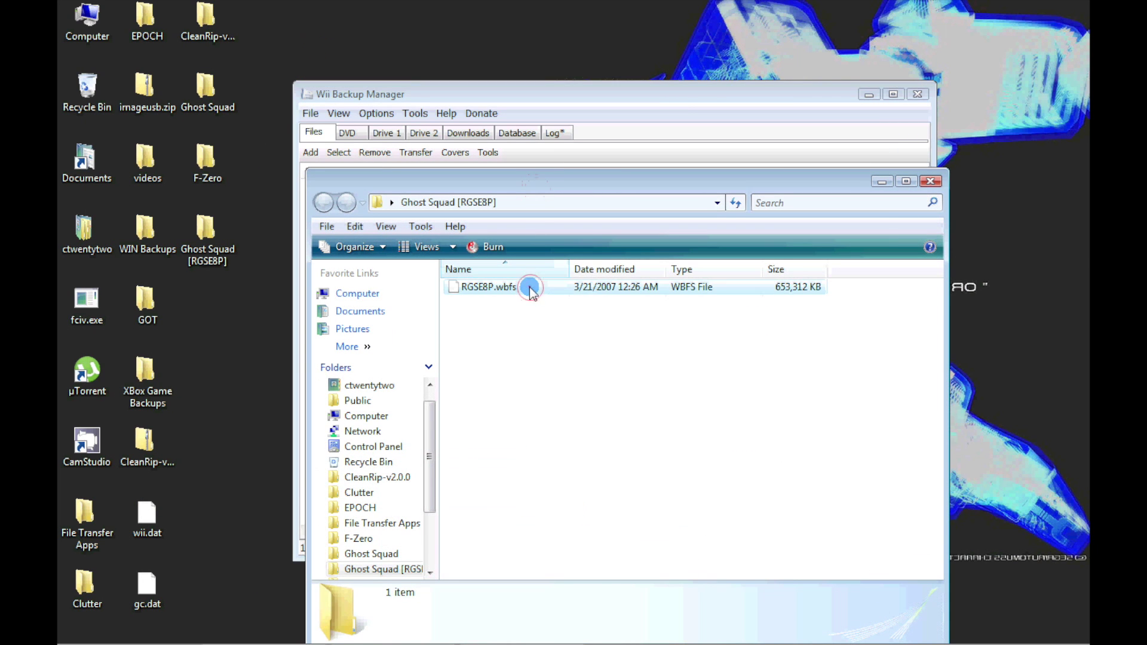
pyautogui.rightClick(529, 286)
pyautogui.click(579, 525)
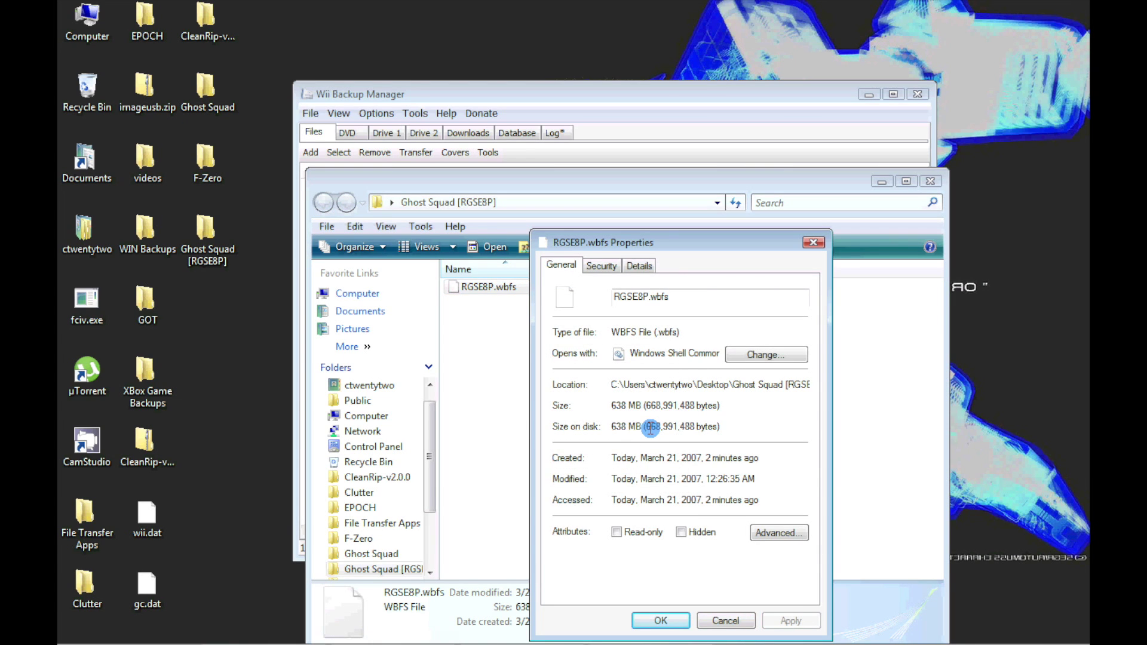
pyautogui.click(662, 624)
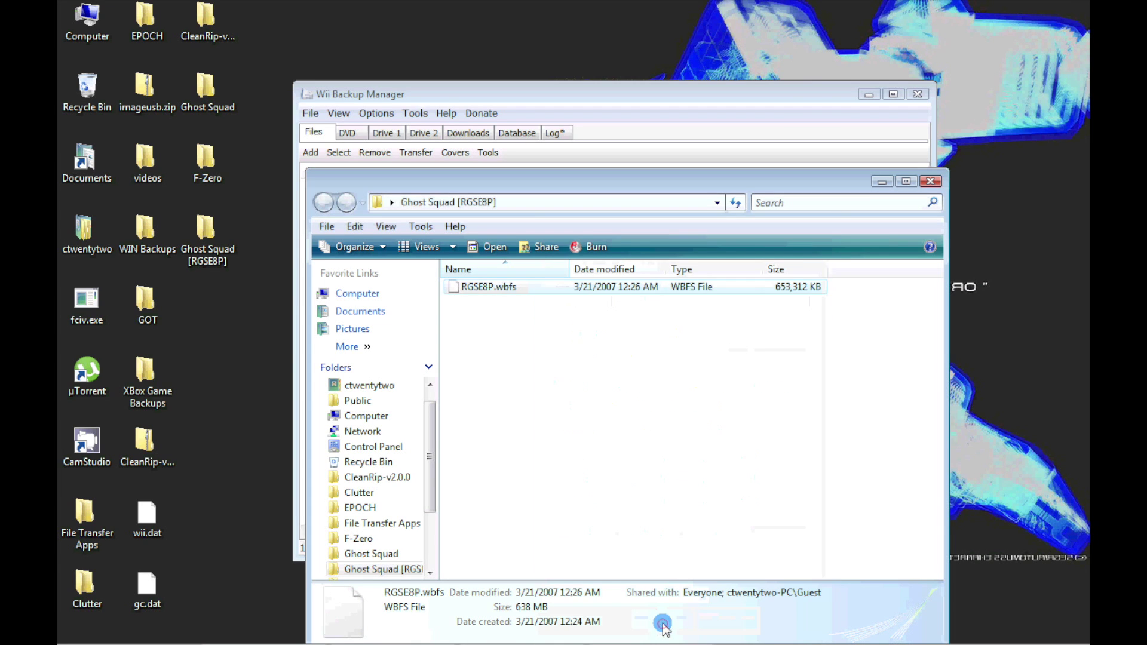
pyautogui.click(932, 183)
# Close Wii Backup Manager, open Computer to inspect Wii (F:), then relaunch it from File Transfer Apps
pyautogui.click(920, 95)
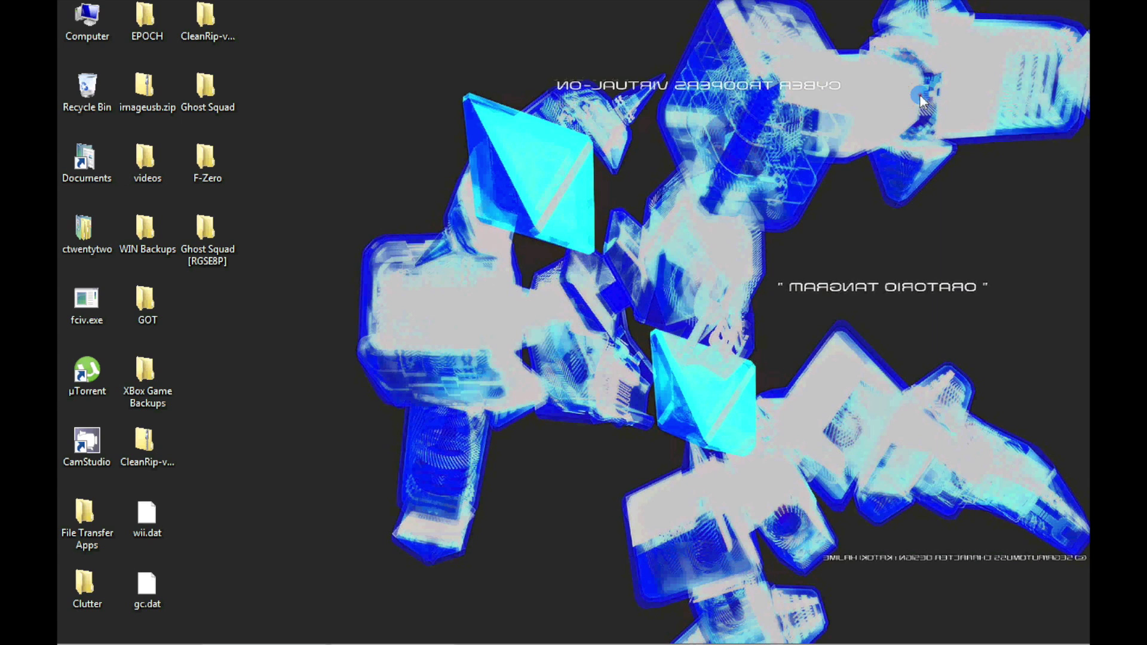
pyautogui.doubleClick(68, 20)
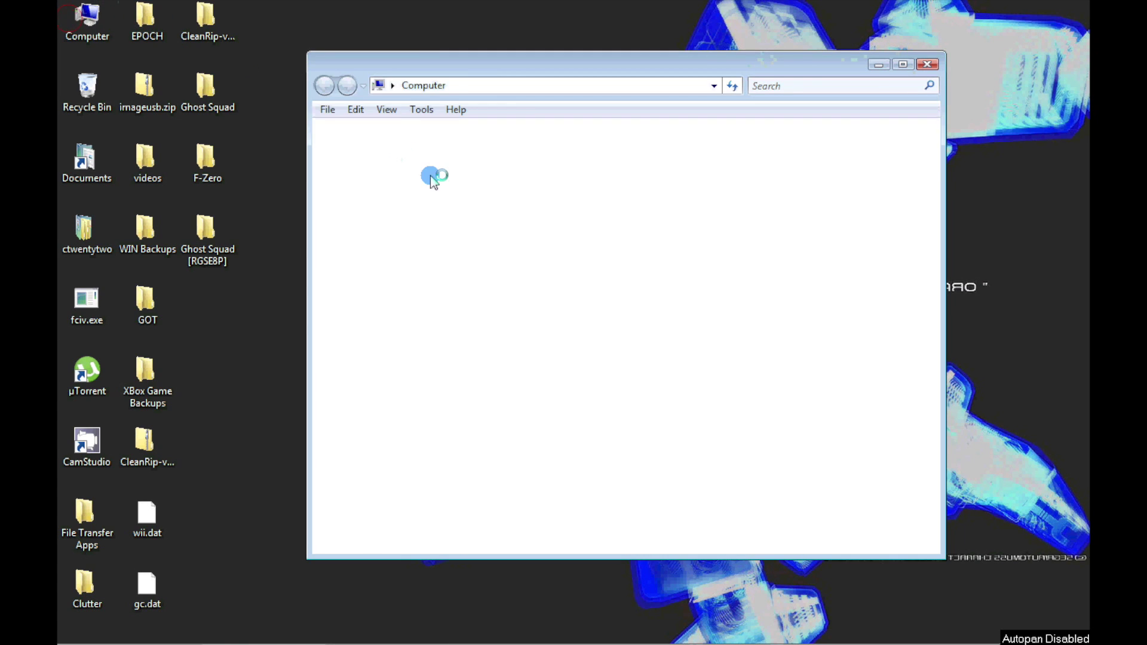
pyautogui.click(505, 331)
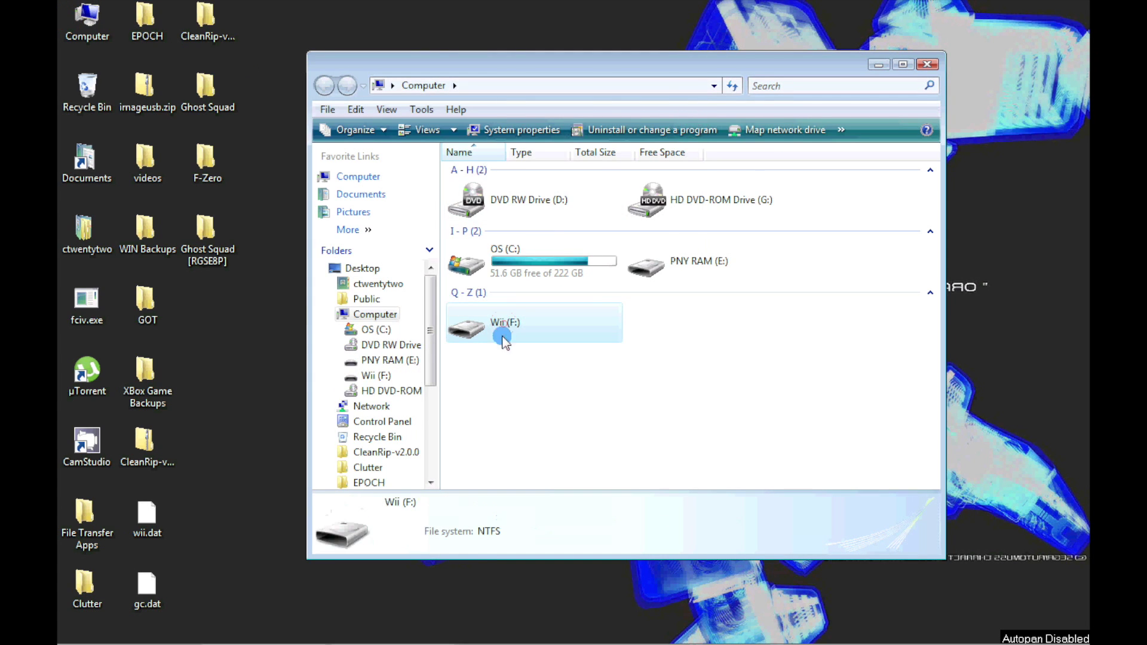
pyautogui.doubleClick(87, 514)
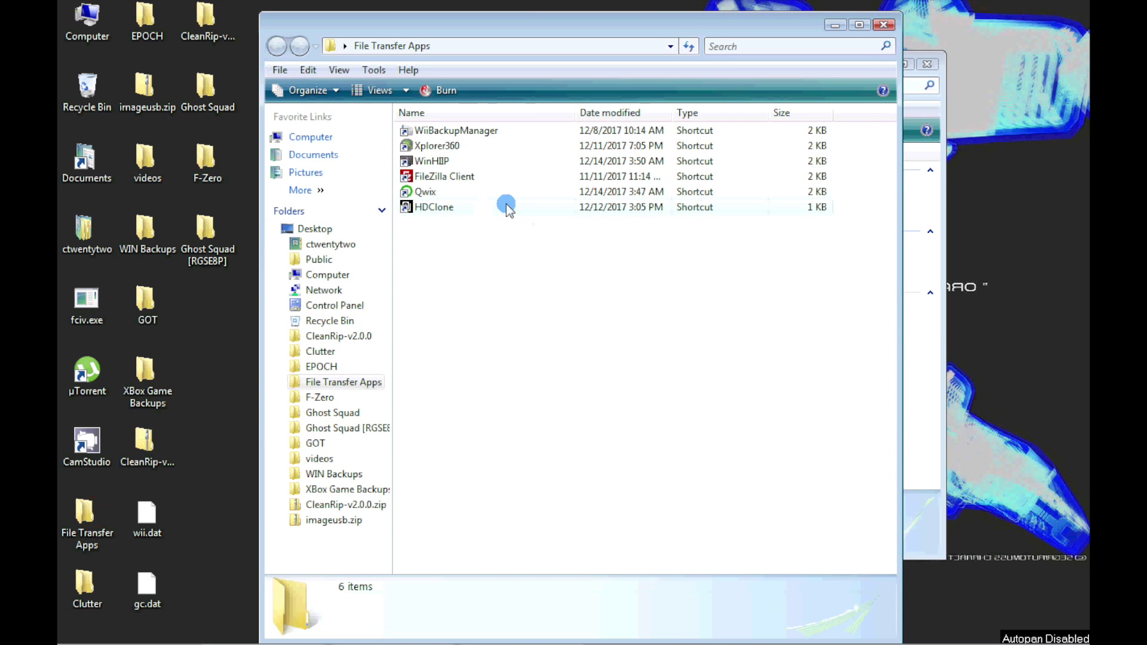
pyautogui.click(453, 132)
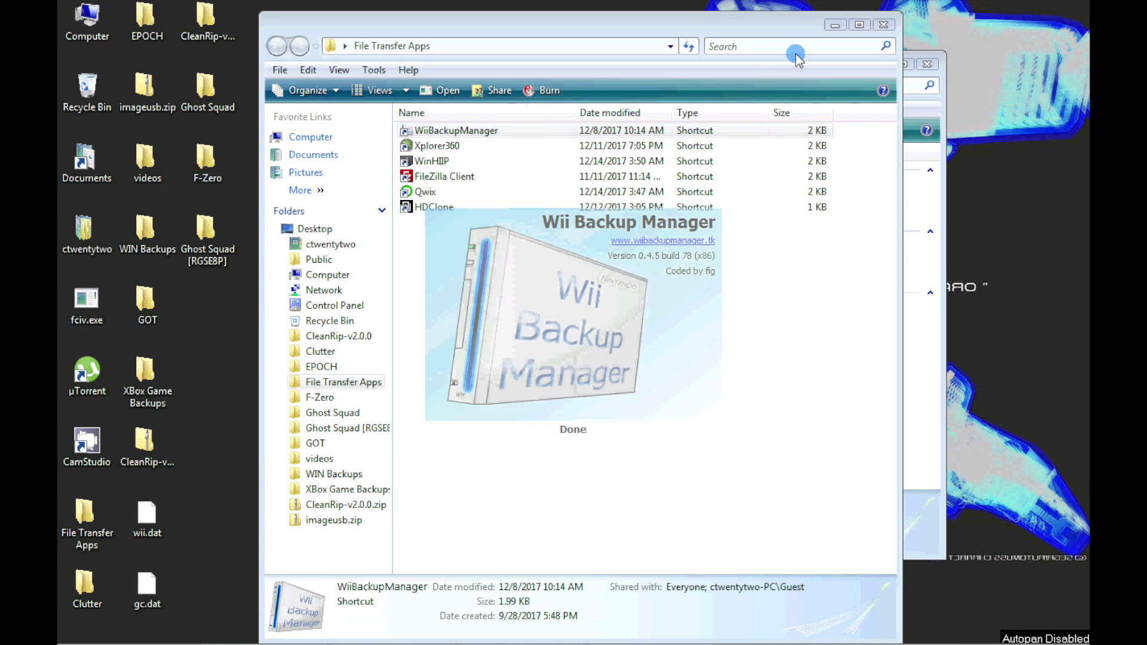
pyautogui.click(884, 25)
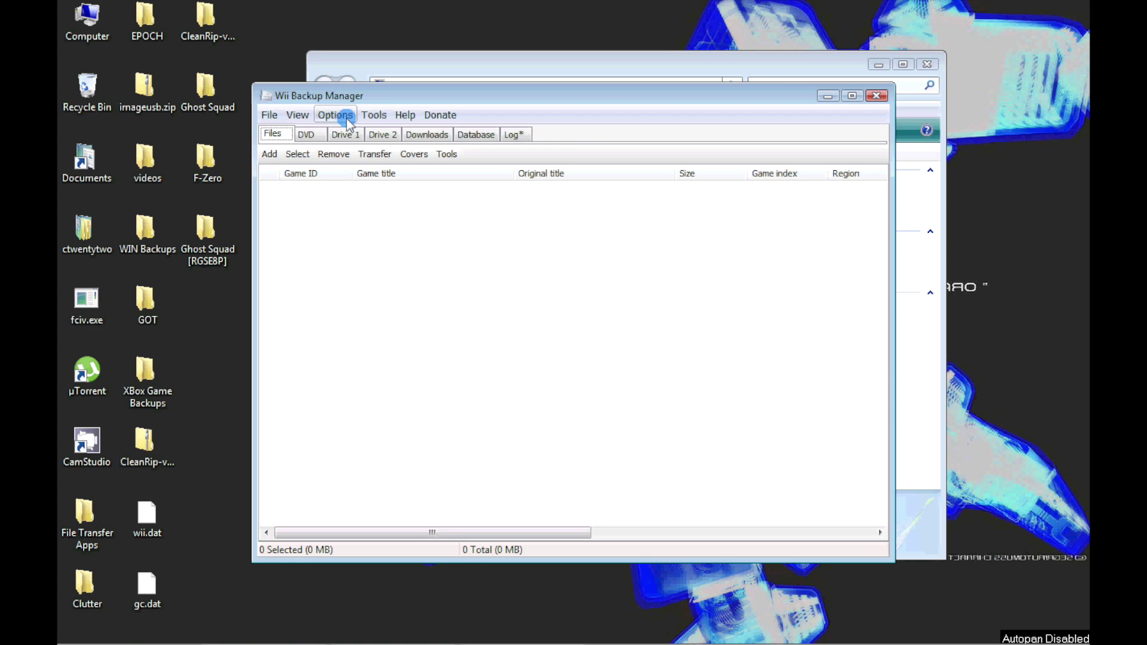
# Format drive F: (59.46 GB) as FAT32 with 32 KB clusters via Tools > Format drives, confirming the erase
pyautogui.click(373, 116)
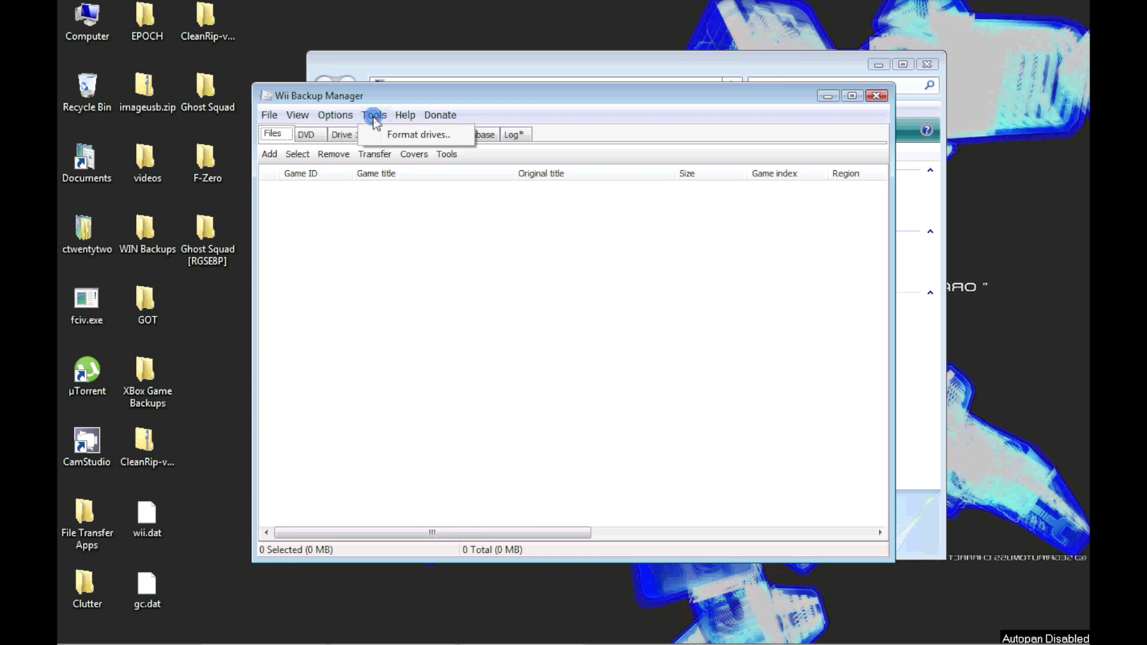
pyautogui.click(405, 137)
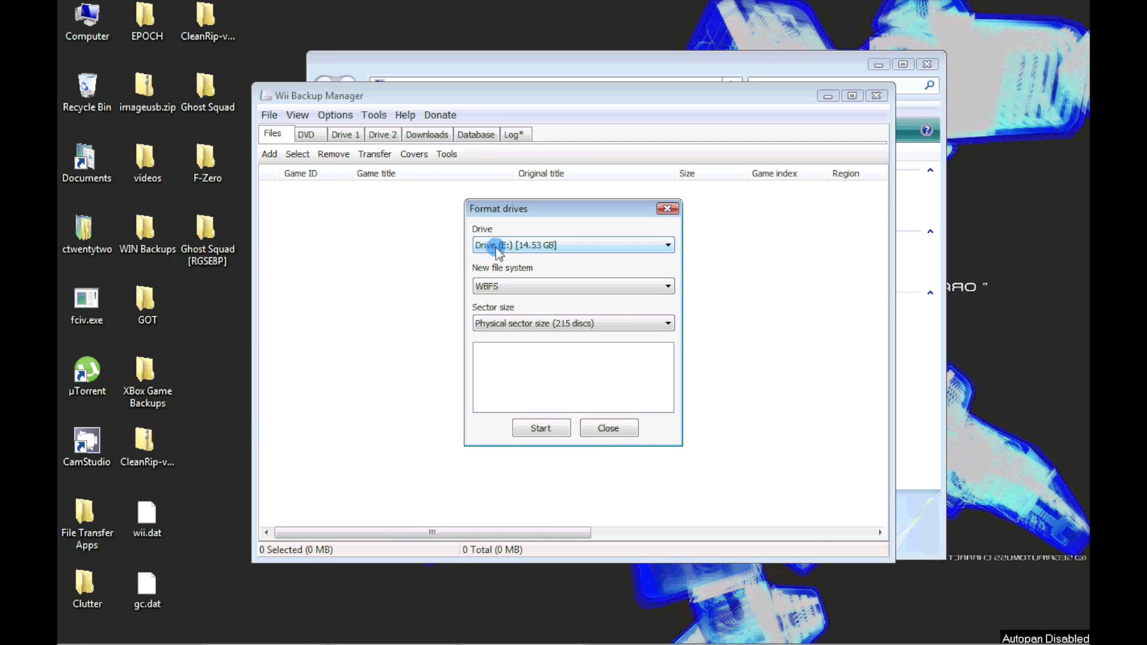
pyautogui.click(543, 246)
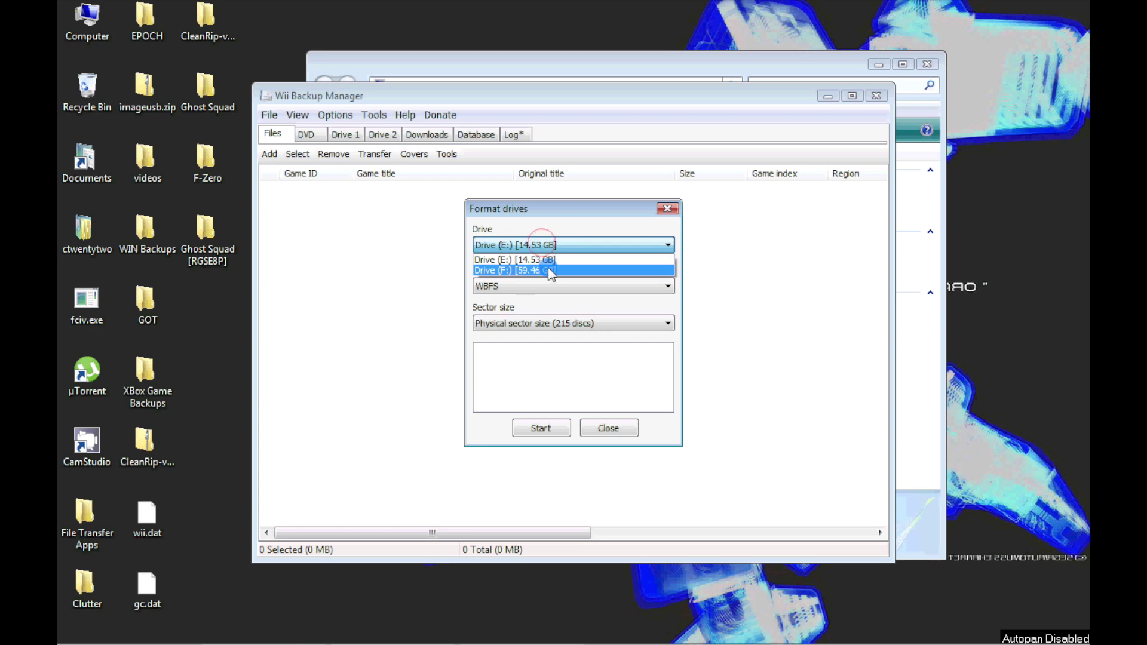
pyautogui.click(550, 270)
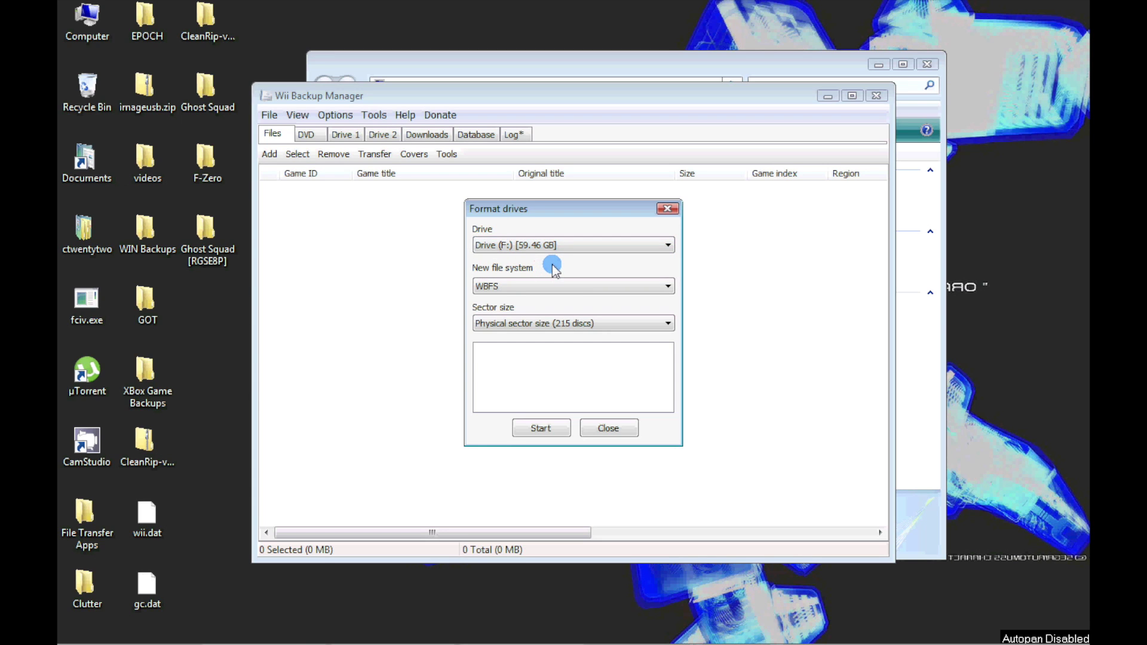
pyautogui.click(546, 287)
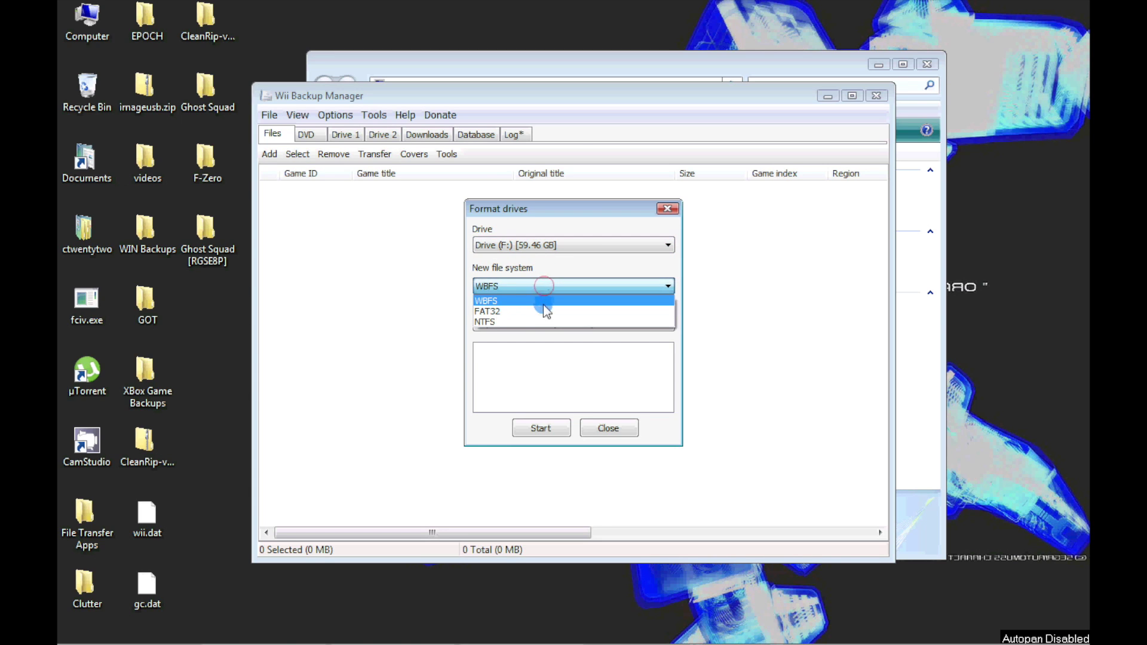
pyautogui.click(543, 311)
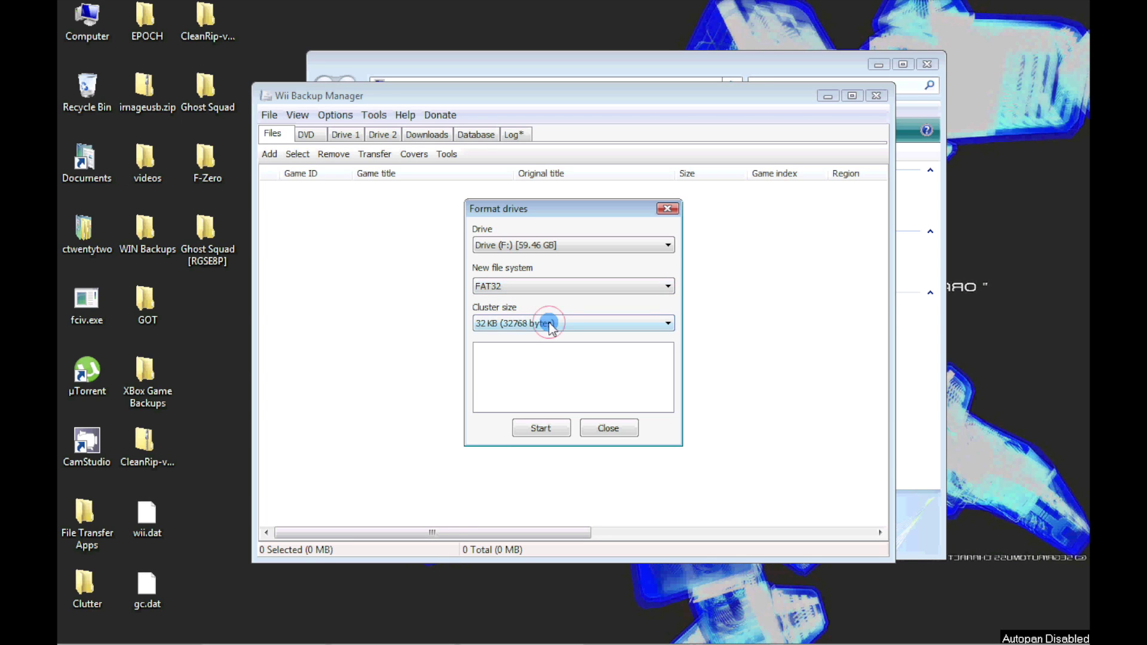
pyautogui.click(547, 323)
pyautogui.click(549, 379)
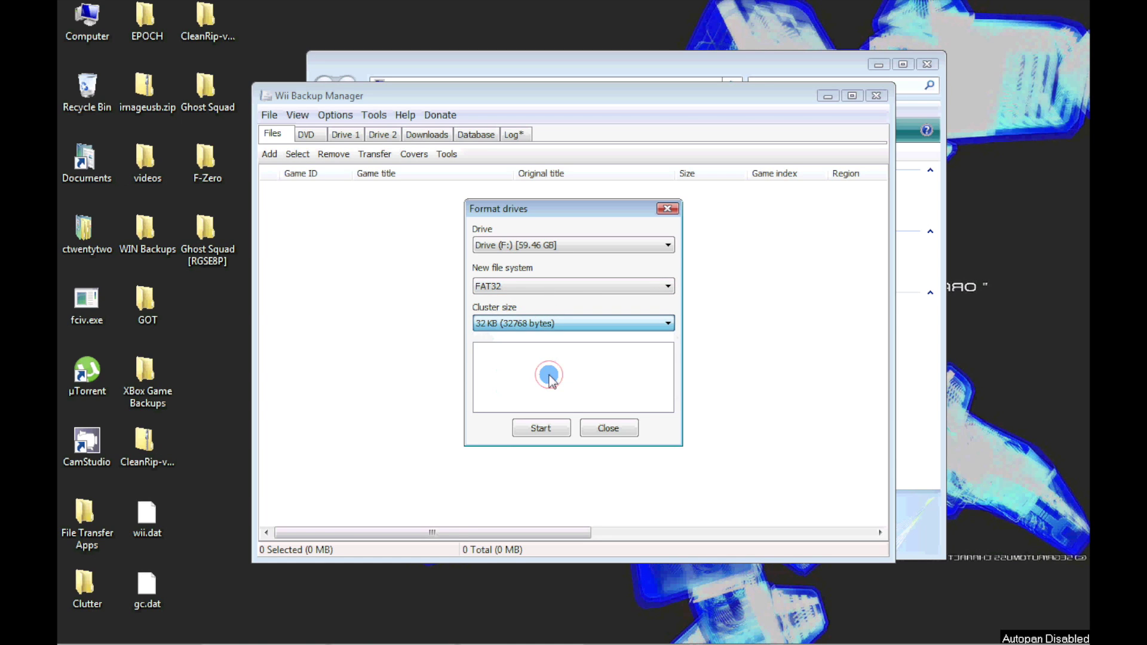
pyautogui.click(541, 427)
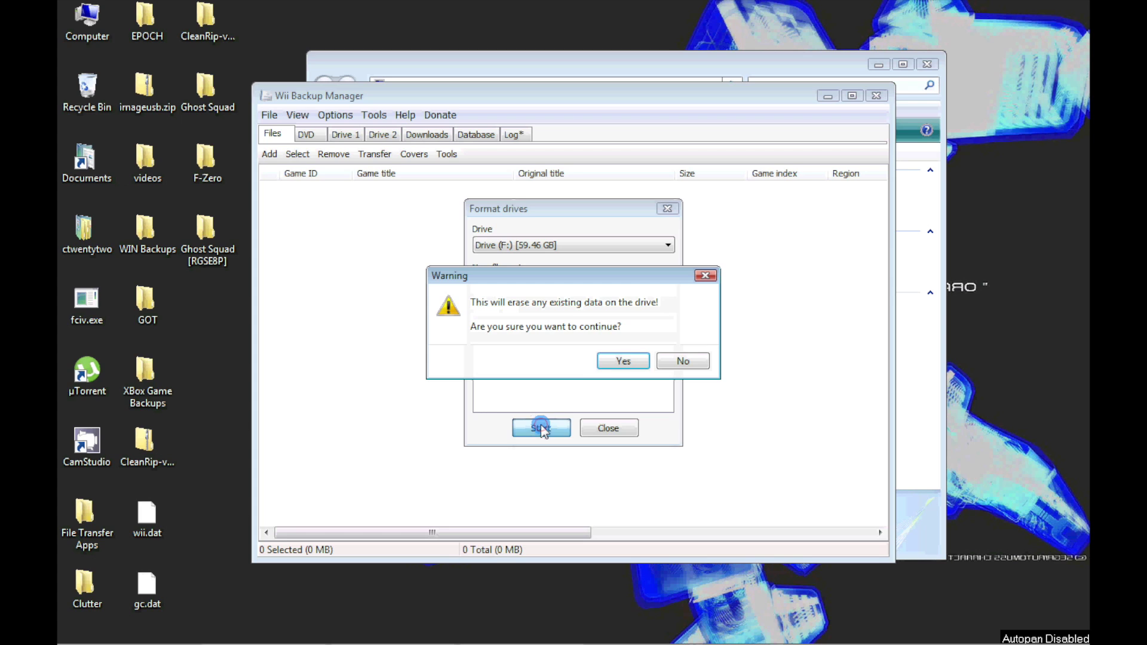
pyautogui.click(623, 360)
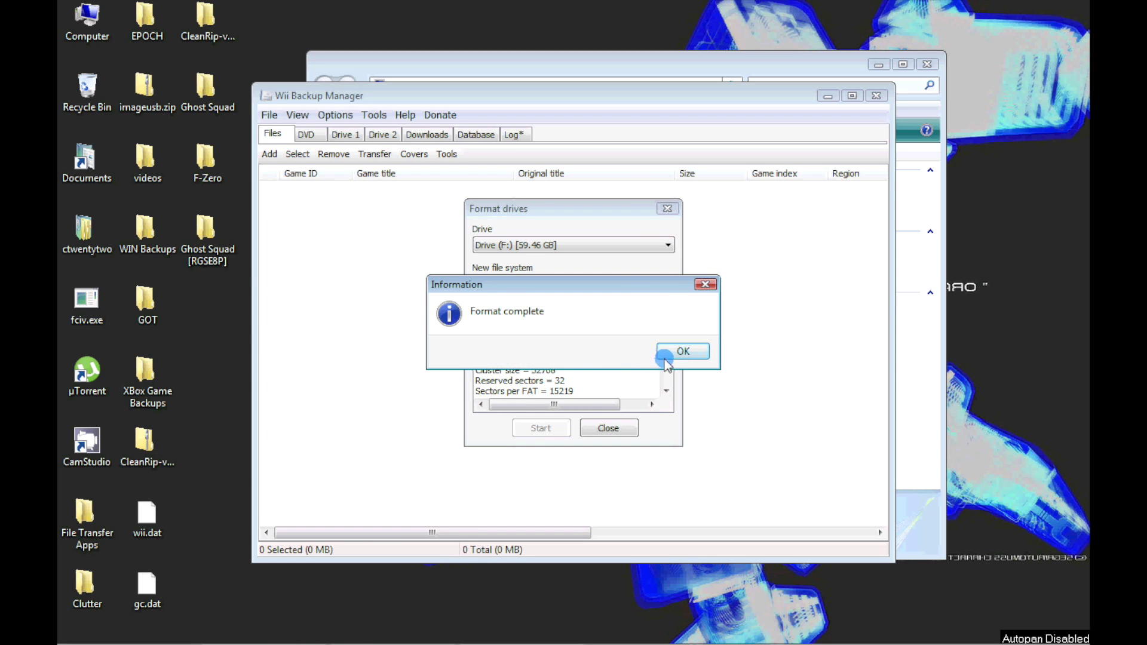
pyautogui.click(666, 353)
pyautogui.click(624, 429)
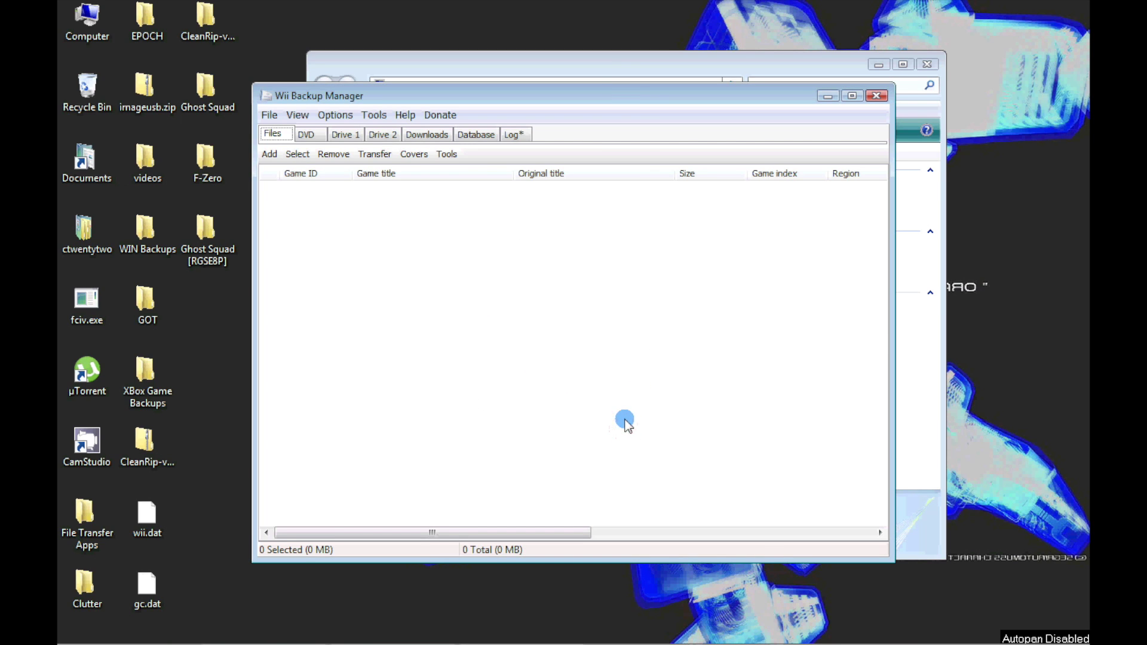
# Close Wii Backup Manager and rename Removable Disk (F:) to Wii
pyautogui.moveTo(800, 92); pyautogui.dragTo(820, 169)
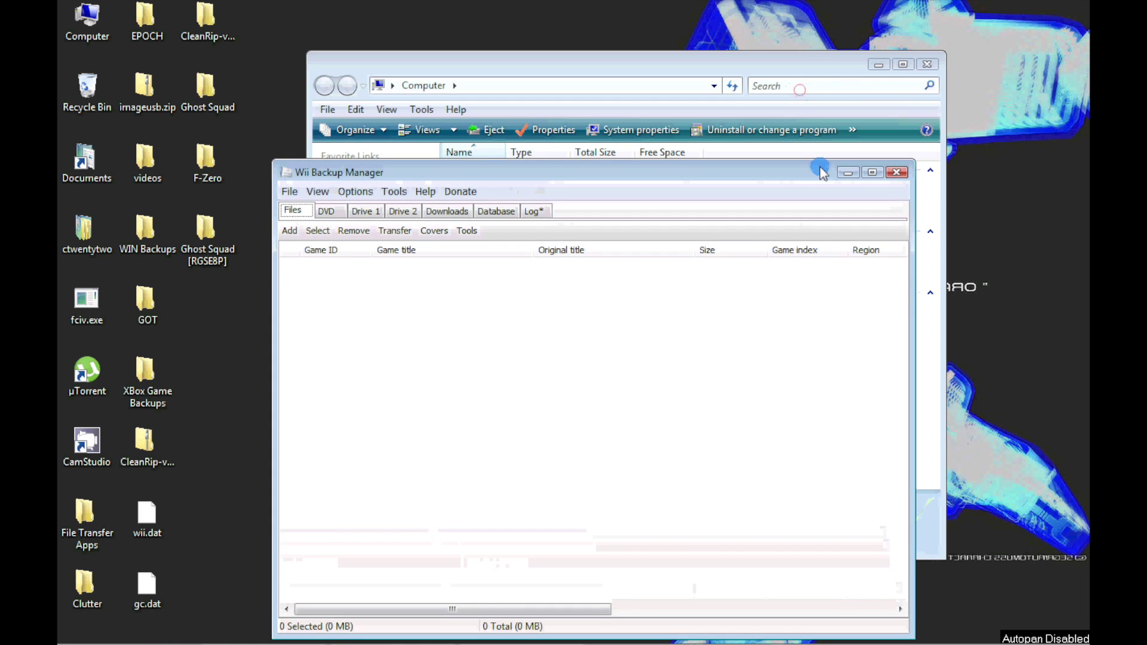
pyautogui.click(897, 174)
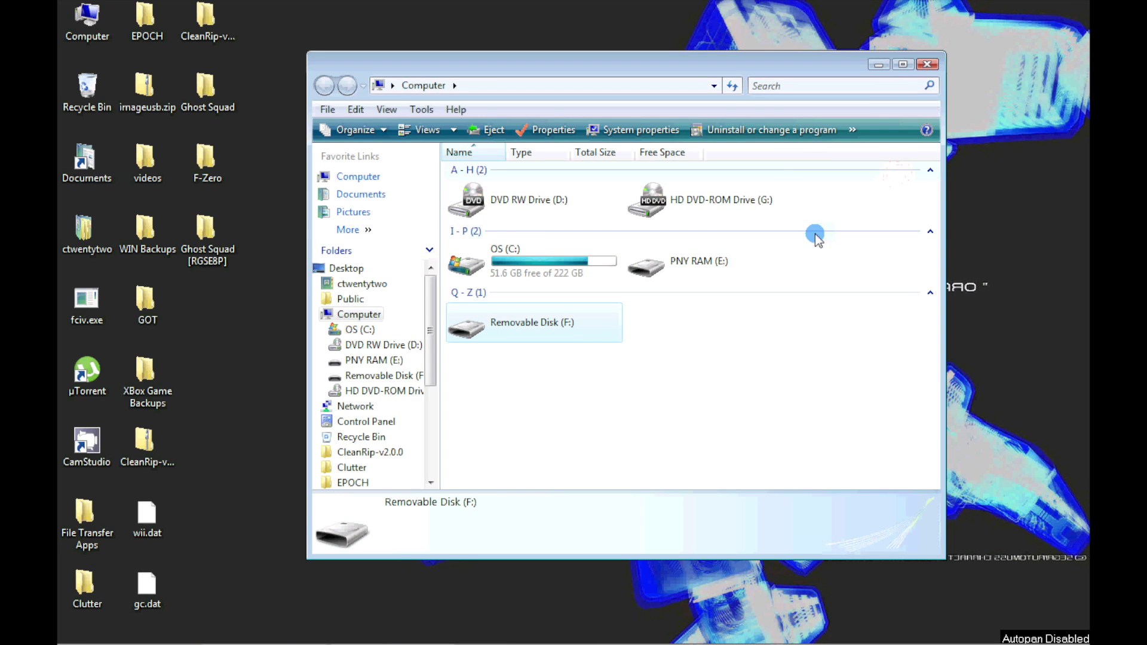
pyautogui.click(600, 416)
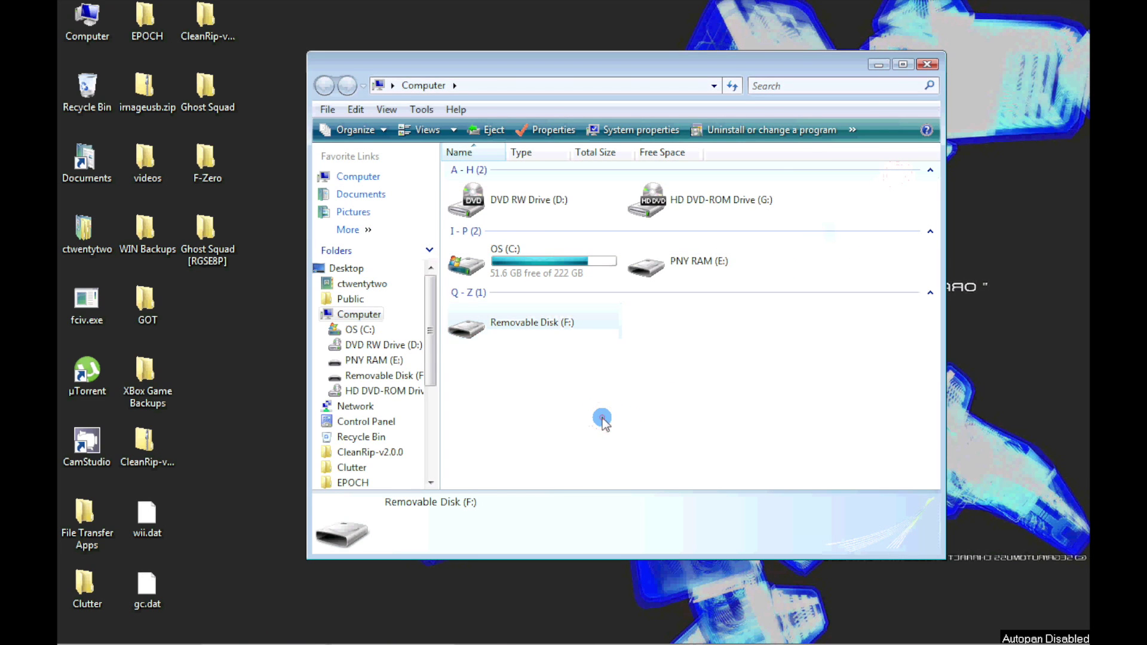
pyautogui.click(531, 327)
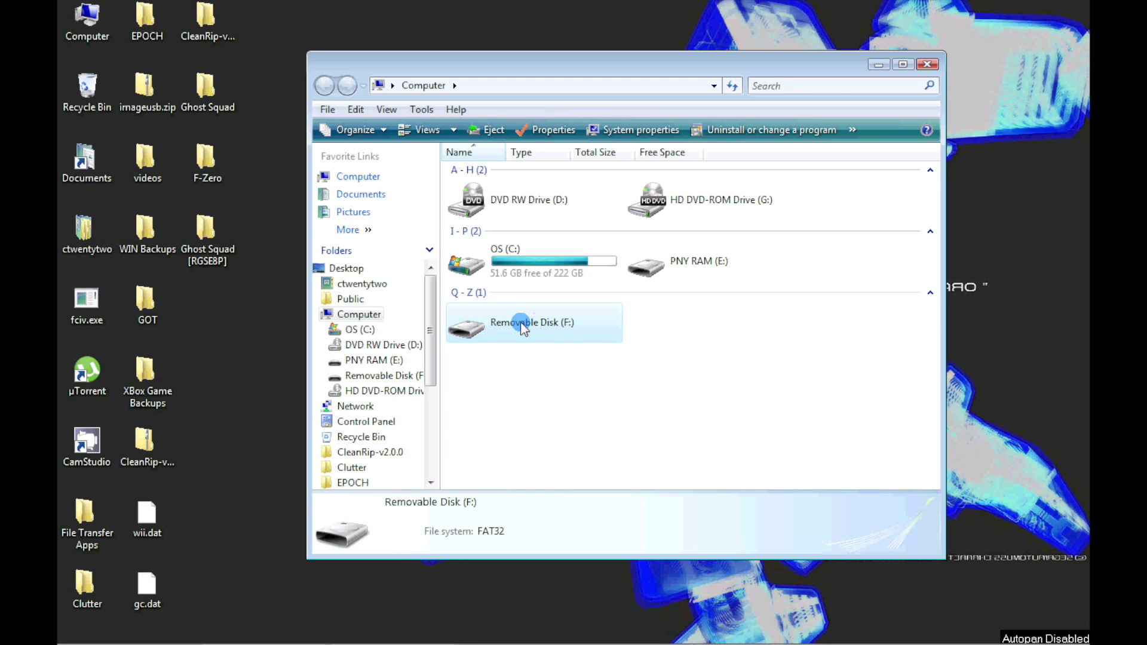
pyautogui.click(523, 327)
pyautogui.write('W')
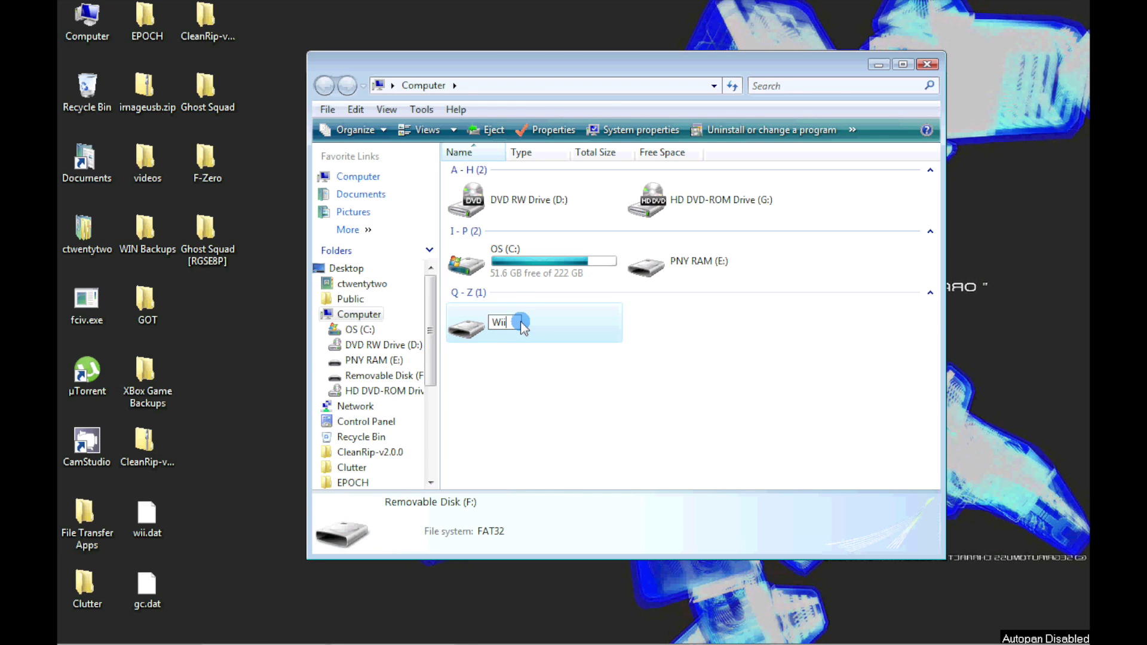
pyautogui.write('ii')
pyautogui.click(481, 389)
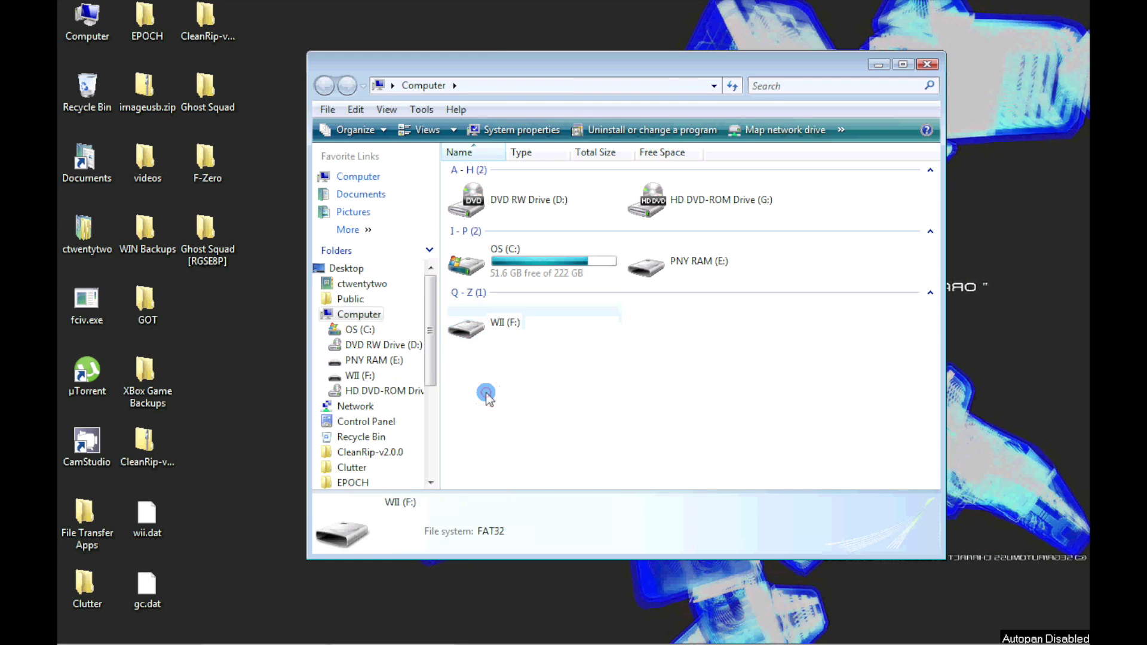
# Open the WII (F:) drive's Properties, showing FAT32 with 59.4 GB free
pyautogui.click(471, 335)
pyautogui.rightClick(472, 328)
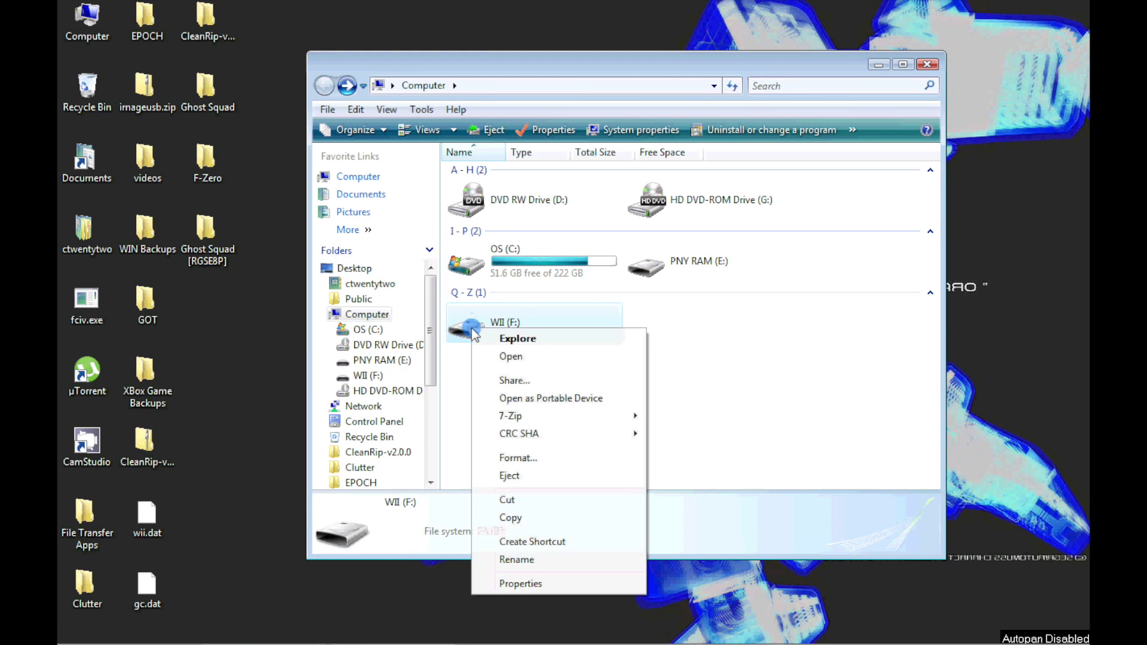
pyautogui.click(533, 584)
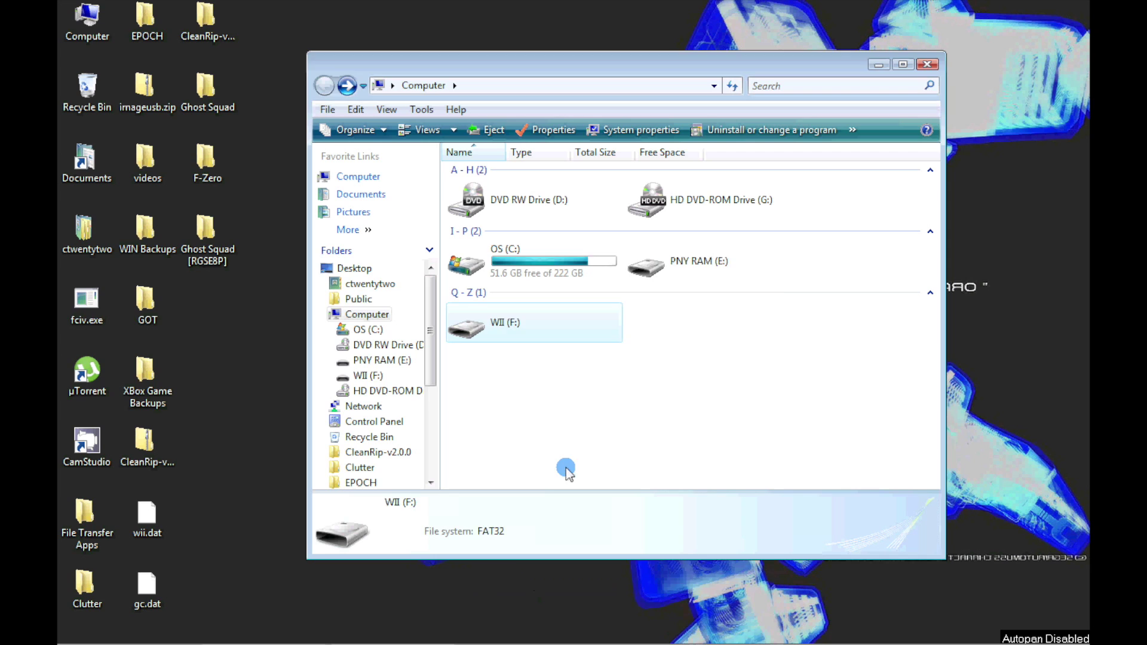
pyautogui.moveTo(628, 274); pyautogui.dragTo(655, 207)
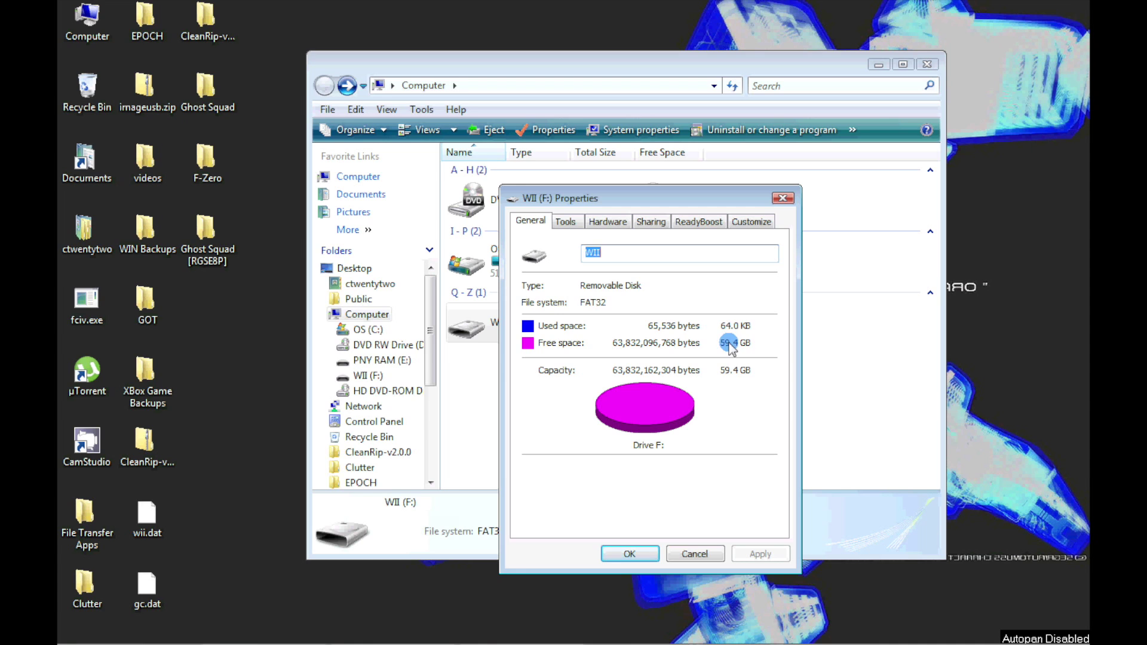
# Copy the desktop Ghost Squad [RGSE8P] folder into WII (F:)\wbfs, then return to the drive root
pyautogui.click(630, 554)
pyautogui.doubleClick(492, 327)
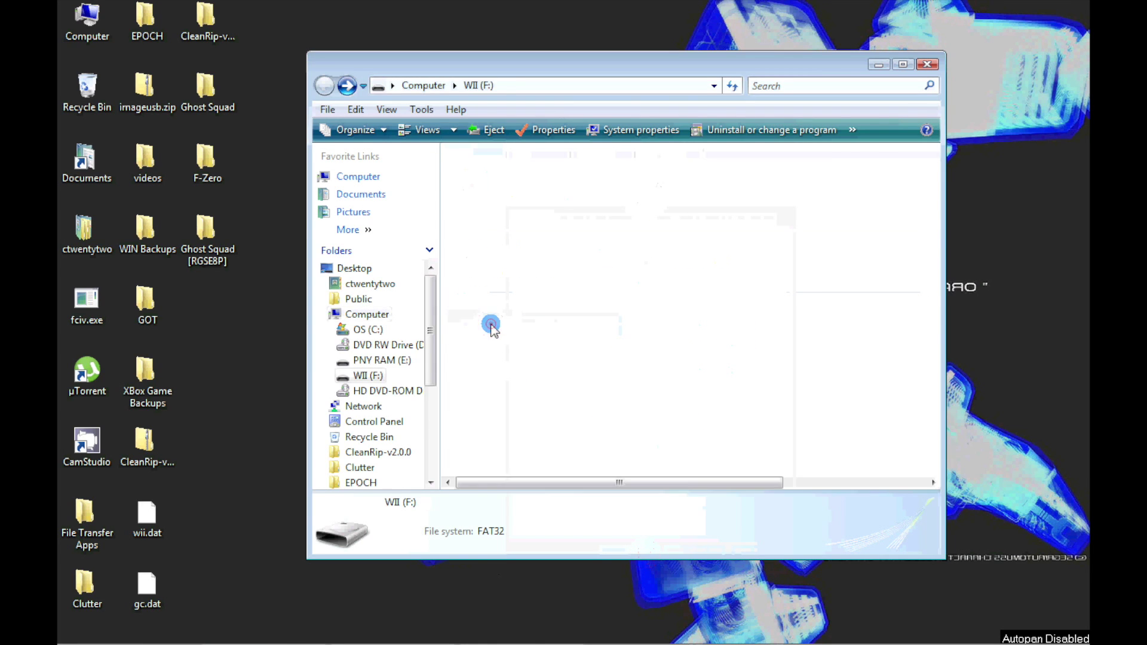
pyautogui.doubleClick(471, 173)
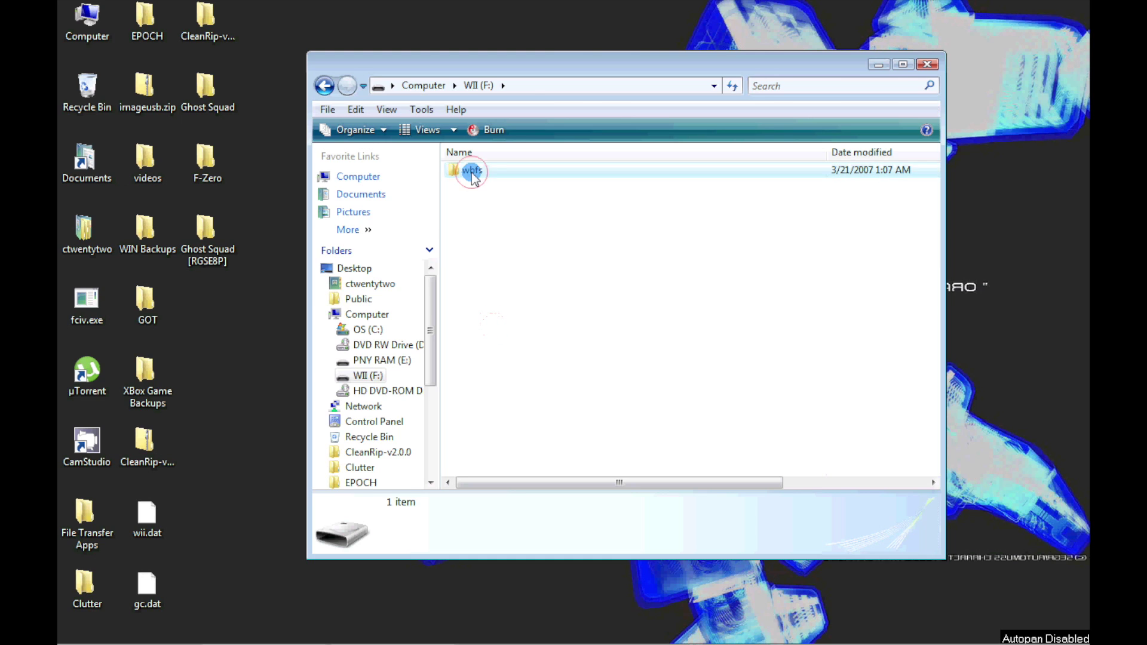
pyautogui.moveTo(206, 230); pyautogui.dragTo(476, 206)
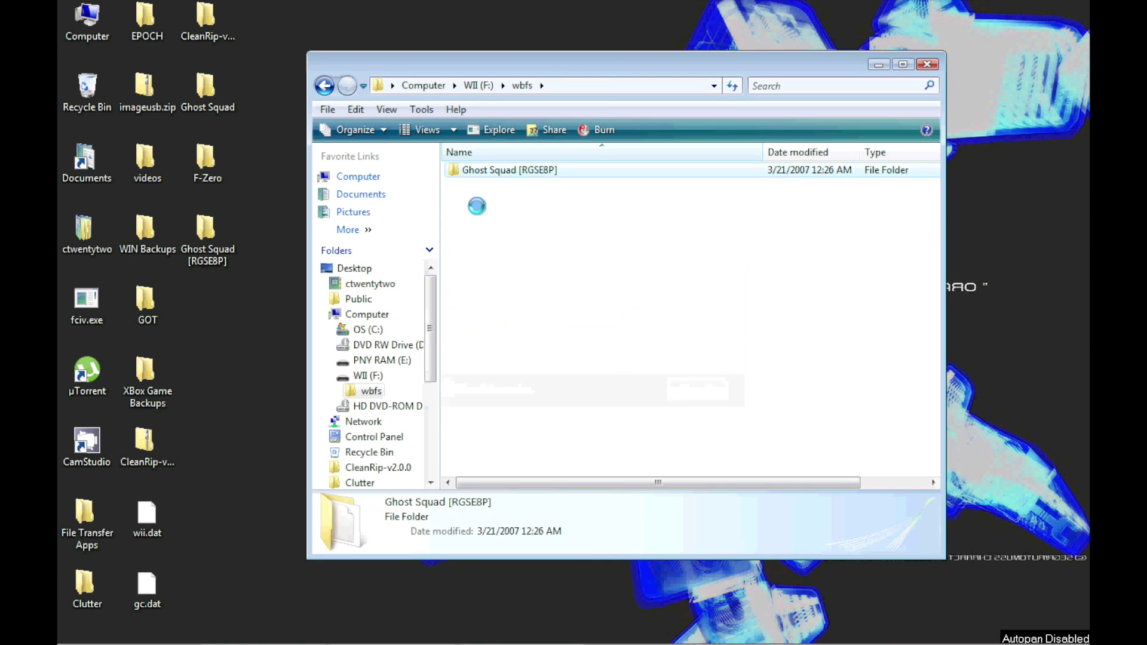
pyautogui.click(325, 87)
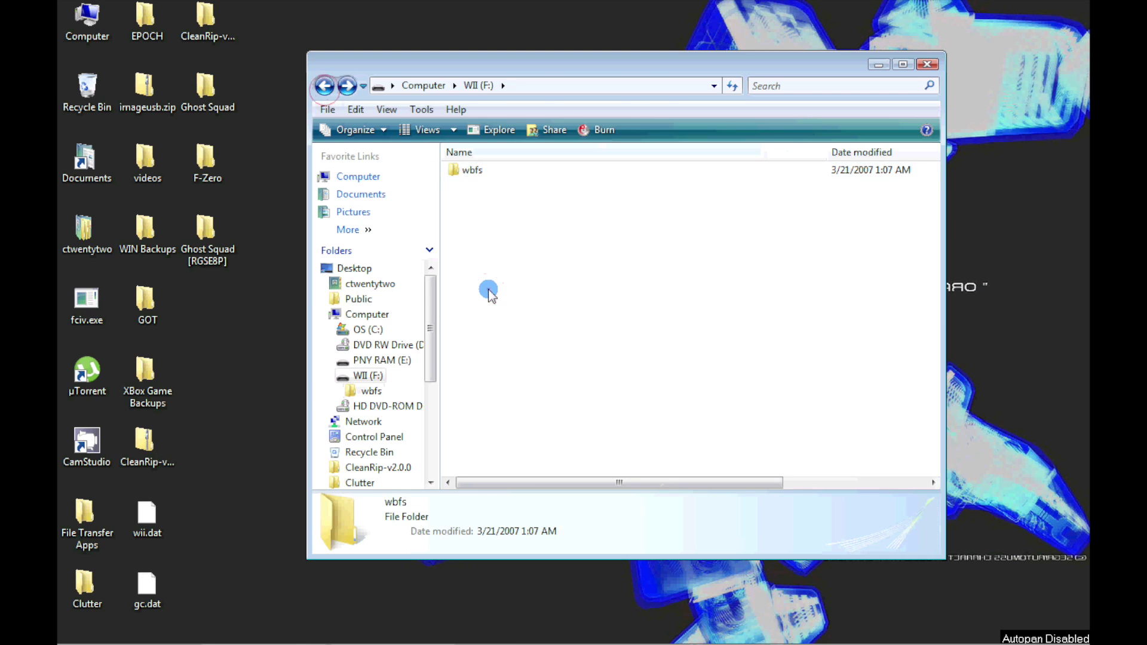
# Create a new 'games' folder on the WII (F:) drive and open it
pyautogui.rightClick(494, 293)
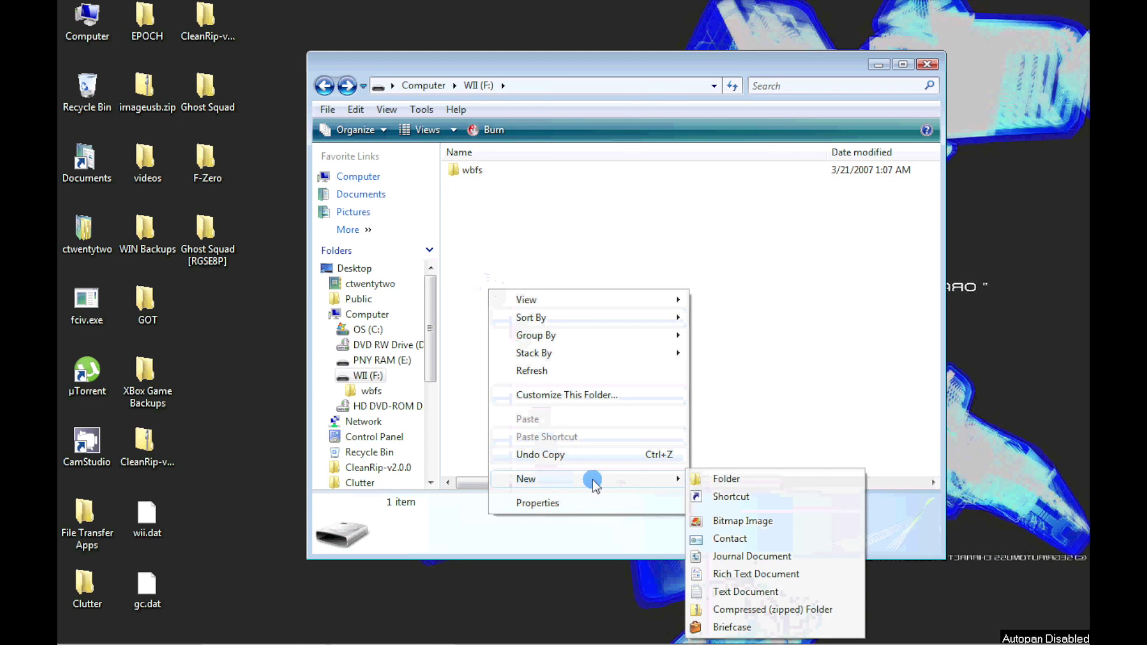
pyautogui.click(698, 479)
pyautogui.write('ga')
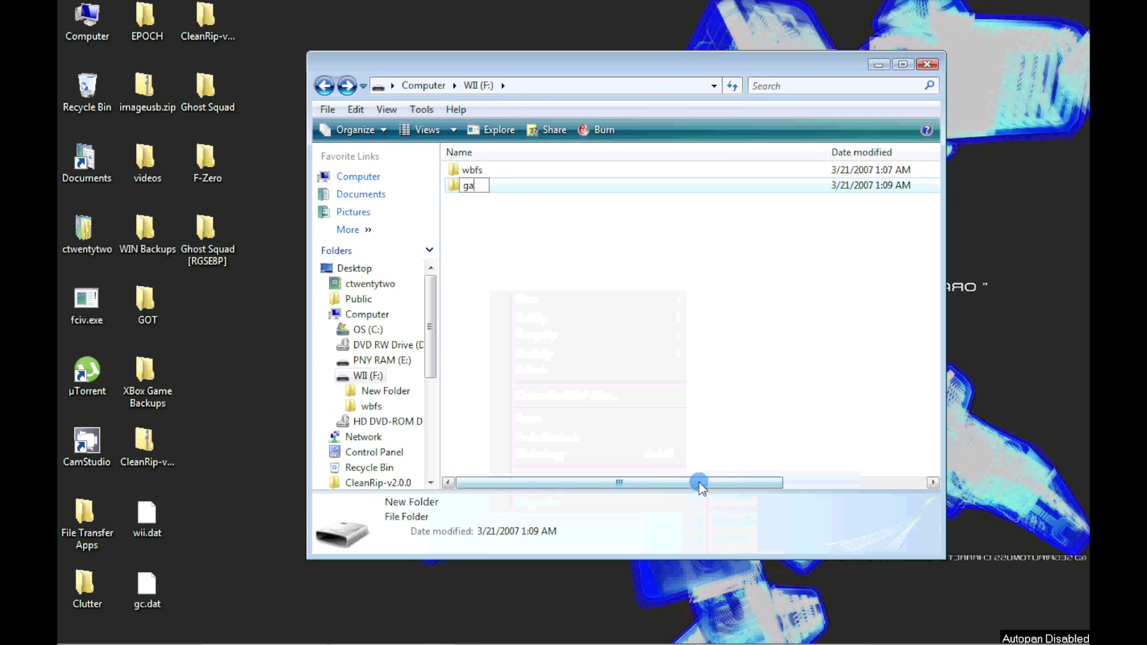
pyautogui.write('mes')
pyautogui.click(526, 277)
pyautogui.doubleClick(471, 185)
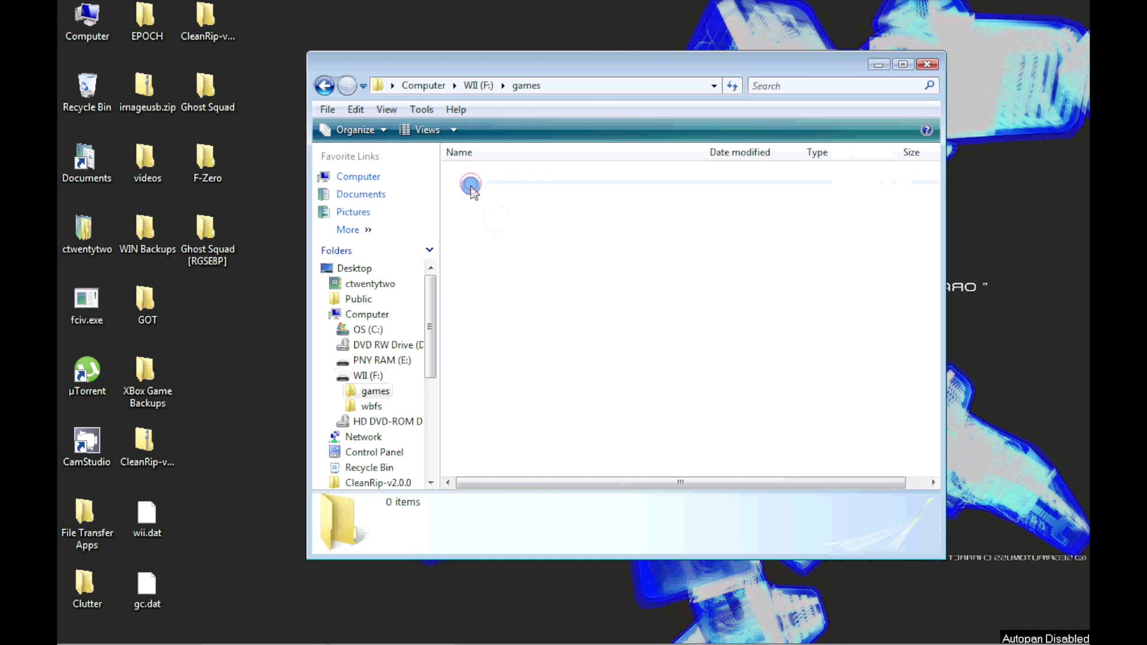
# Rename the desktop F-Zero folder to 'F-Zero GX [GFZE01]'
pyautogui.click(221, 181)
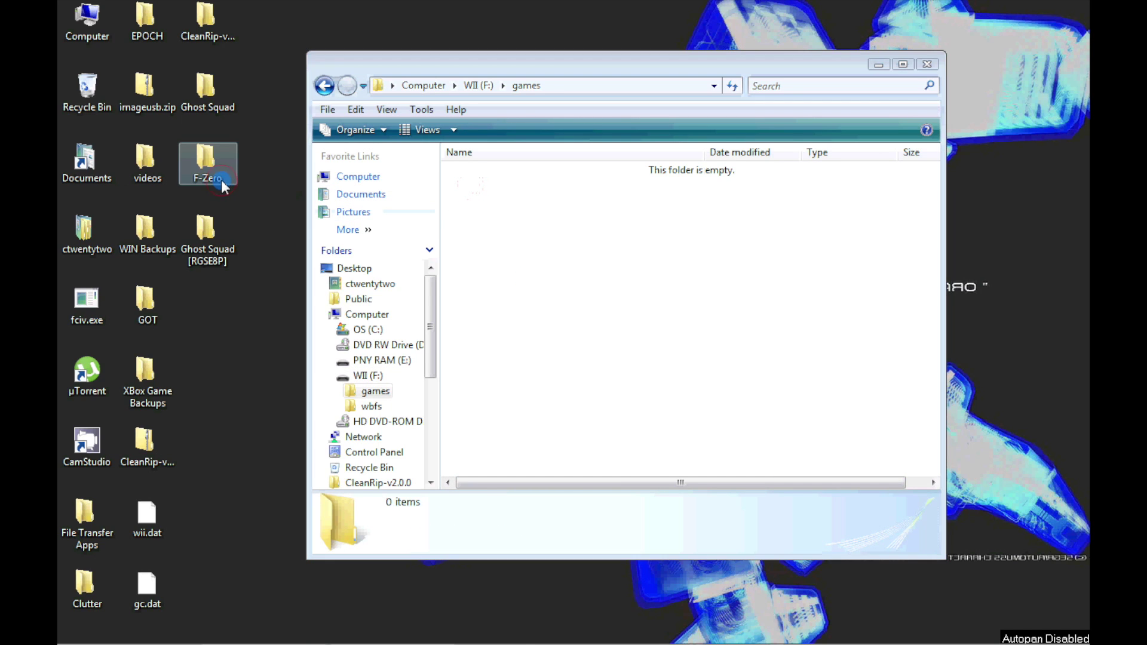
pyautogui.click(221, 180)
pyautogui.write('GX [GFZE01]')
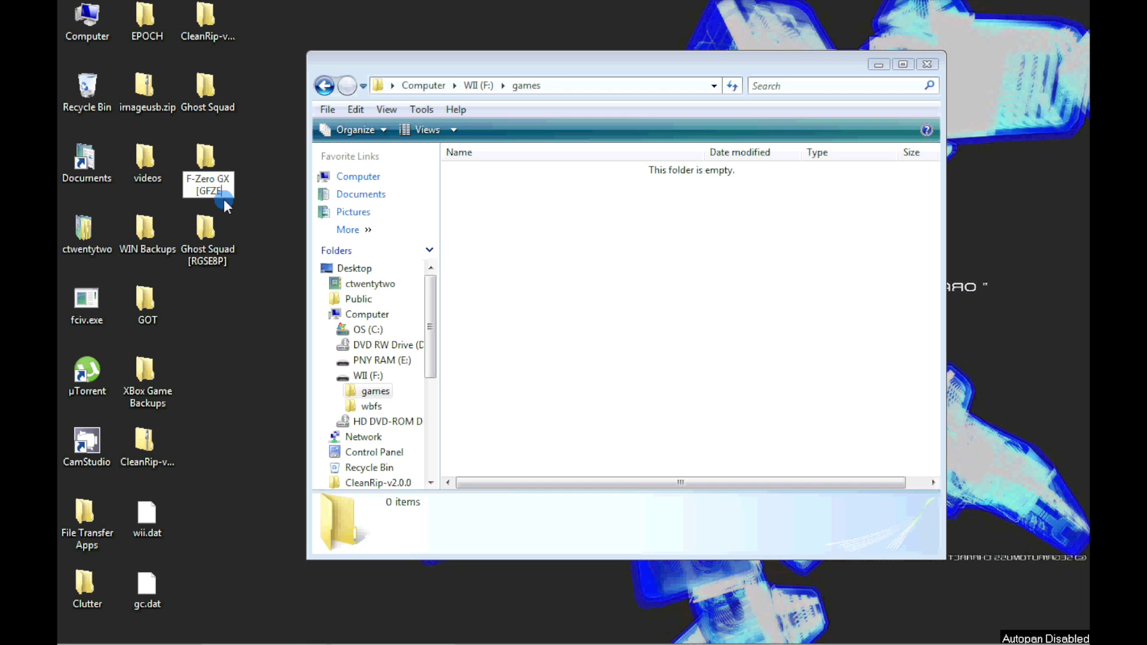
pyautogui.press('Return')
# Copy GFZE01.iso from the F-Zero GX [GFZE01] folder into games, then close that folder
pyautogui.doubleClick(205, 164)
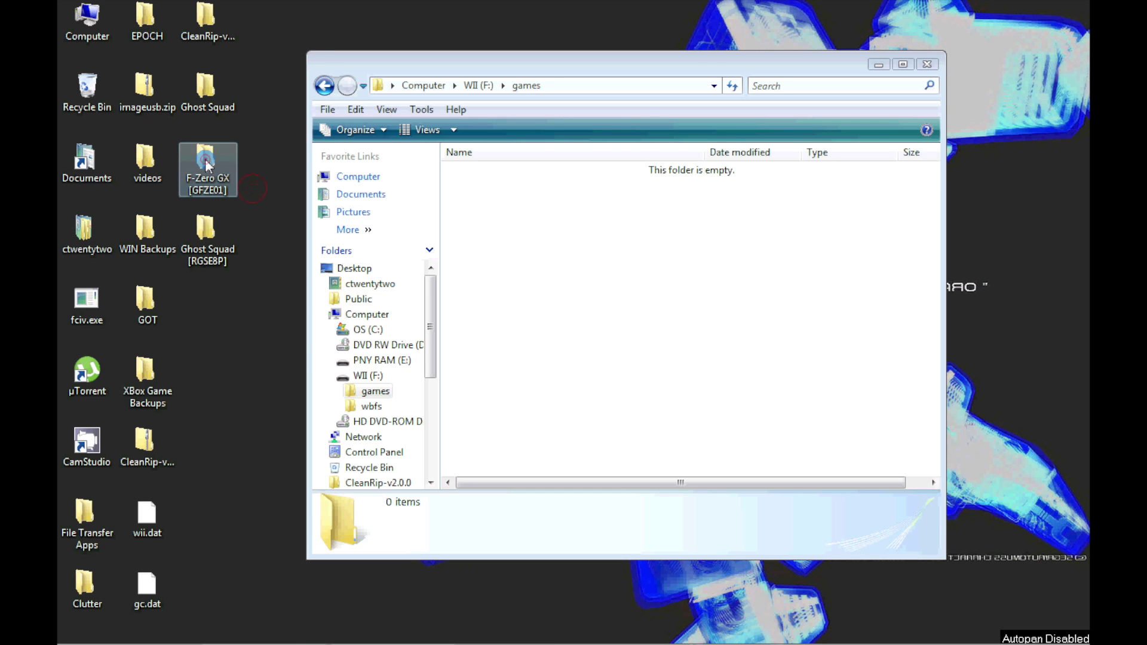
pyautogui.moveTo(834, 62); pyautogui.dragTo(904, 334)
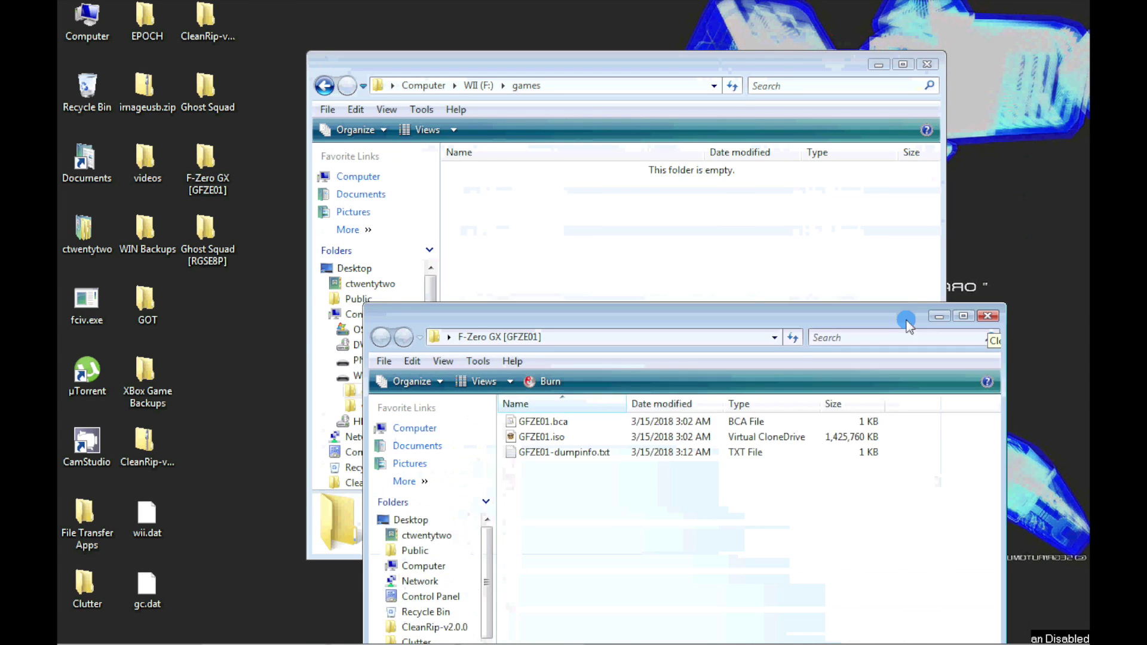
pyautogui.moveTo(538, 455); pyautogui.dragTo(591, 267)
pyautogui.click(912, 607)
pyautogui.click(991, 333)
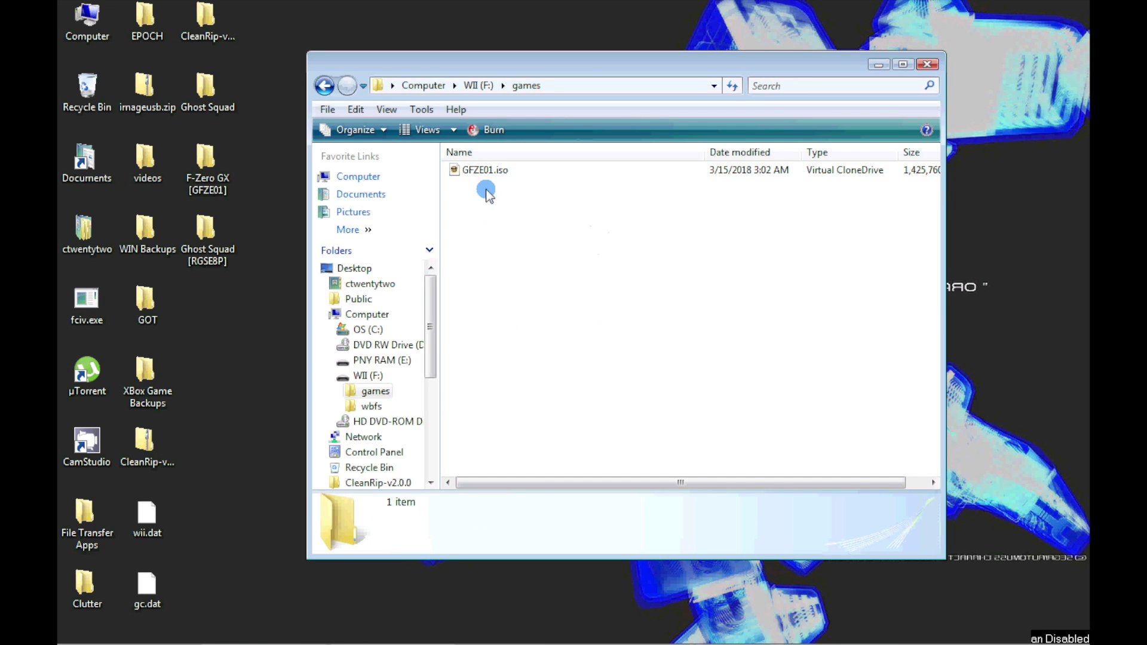
# Rename GFZE01.iso to game.iso and copy the desktop folder name 'F-Zero GX [GFZE01]'
pyautogui.click(478, 174)
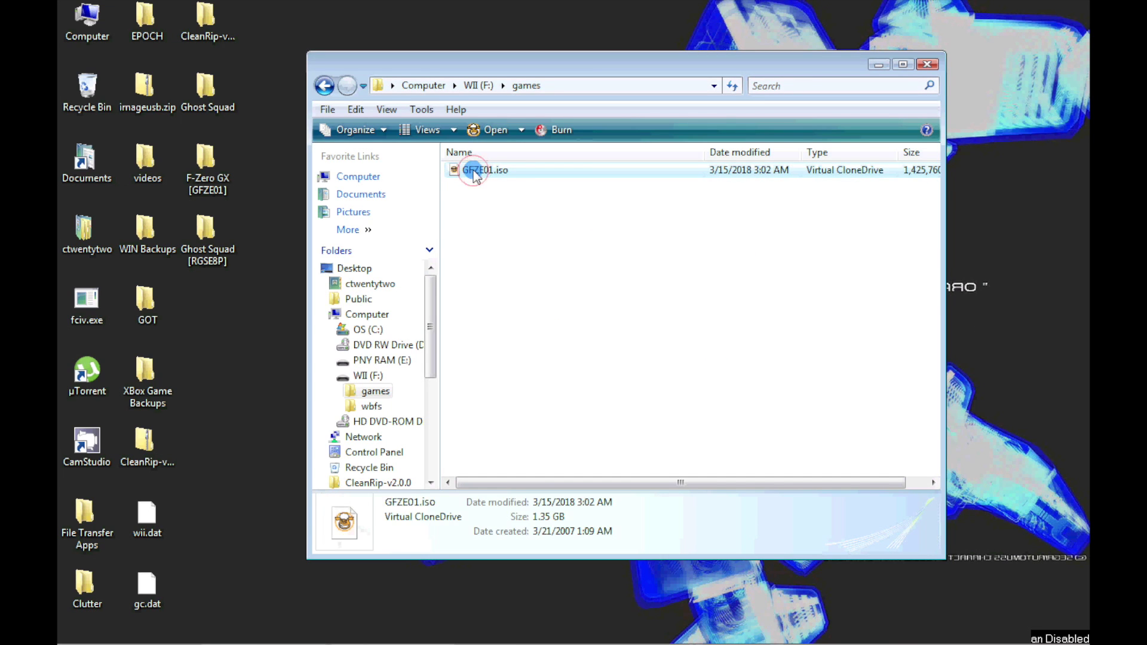
pyautogui.write('game')
pyautogui.click(476, 206)
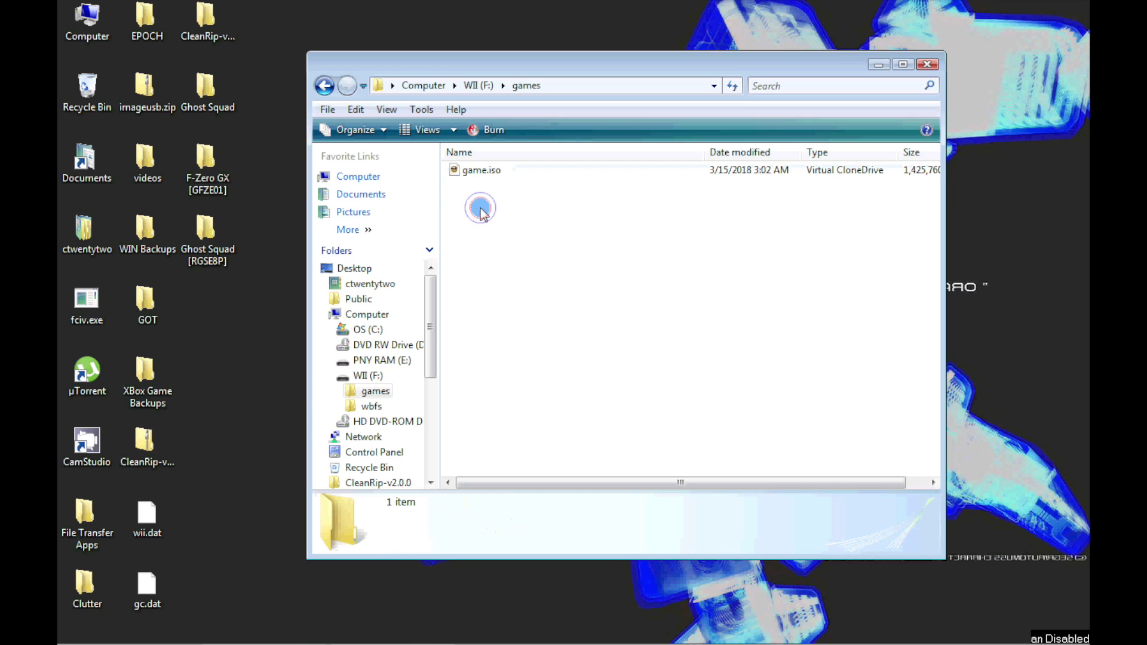
pyautogui.click(225, 191)
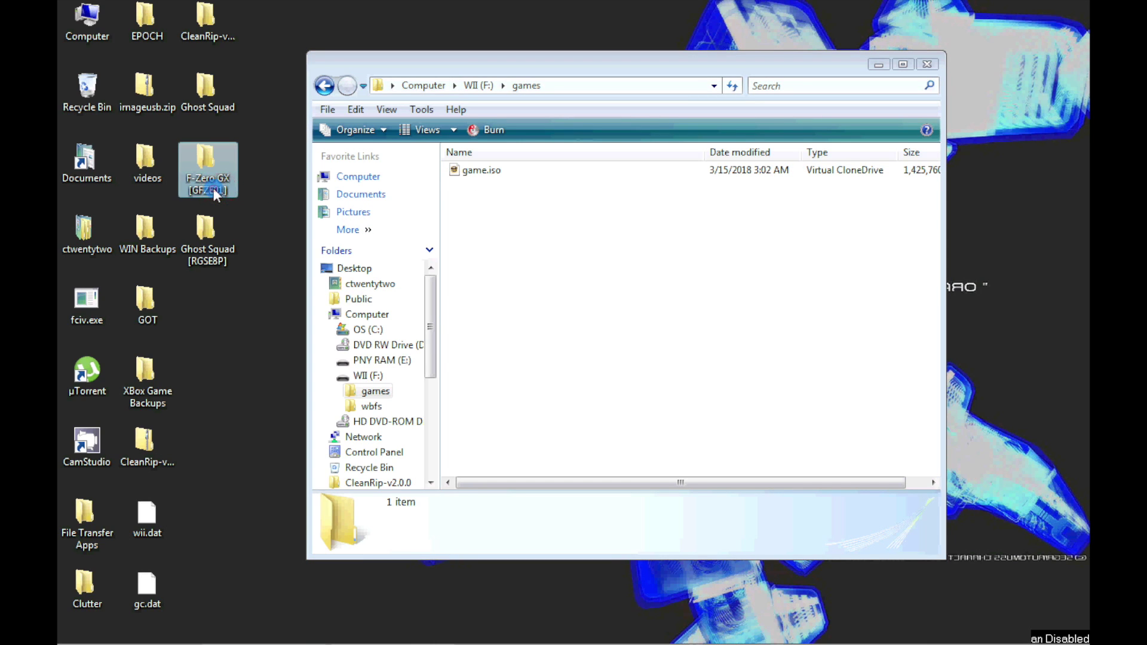
pyautogui.click(214, 191)
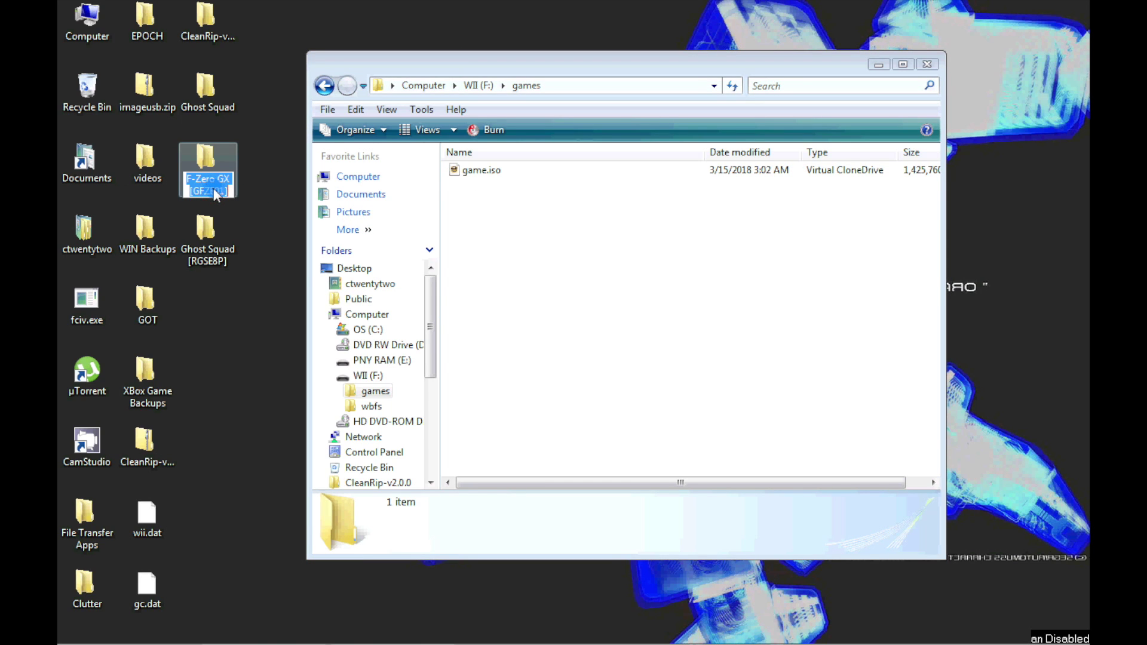
pyautogui.press('Return')
# Create a 'F-Zero GX [GFZE01]' folder in games, move game.iso into it, and return to Computer
pyautogui.rightClick(481, 247)
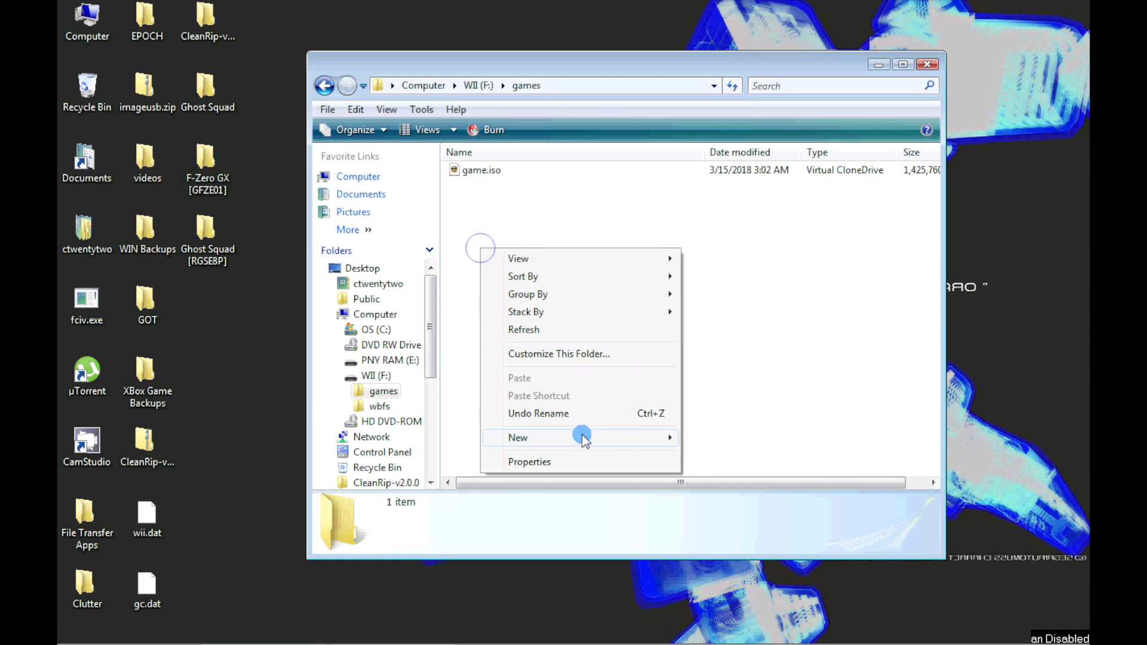
pyautogui.moveTo(582, 435)
pyautogui.click(696, 436)
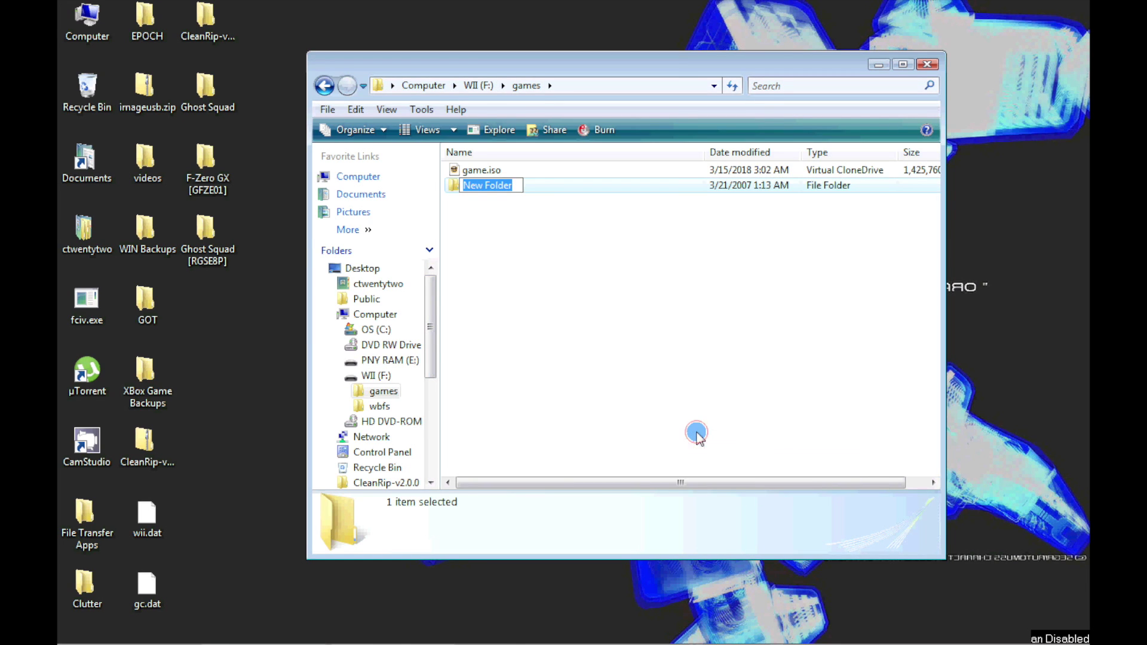
pyautogui.click(517, 250)
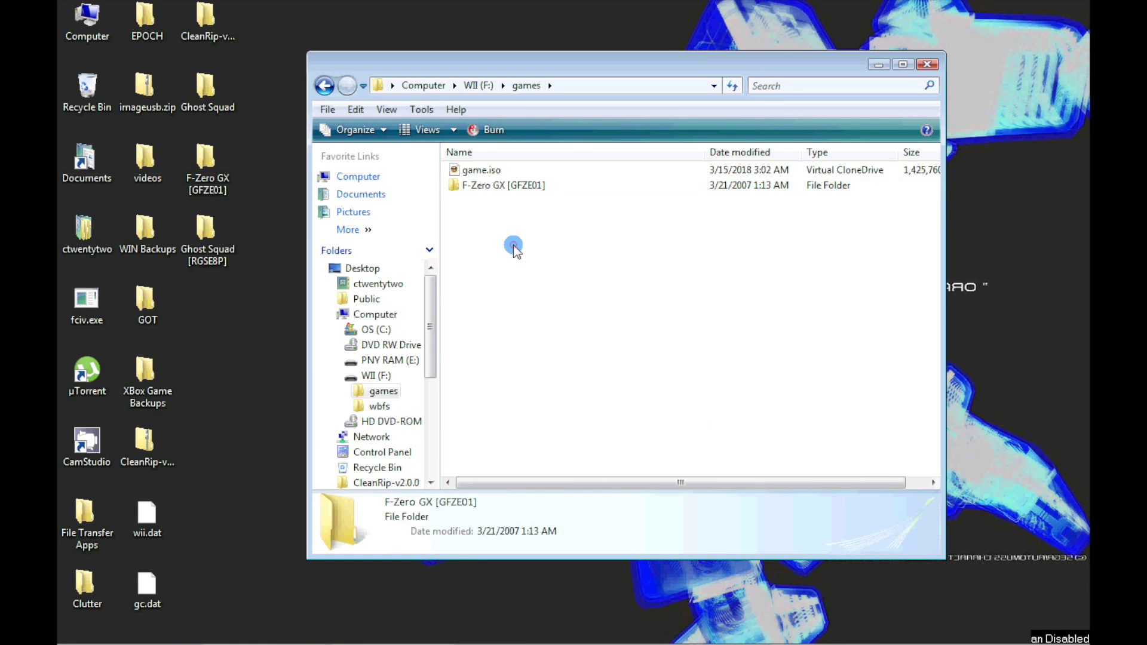
pyautogui.moveTo(491, 170); pyautogui.dragTo(492, 187)
pyautogui.press('BackSpace')
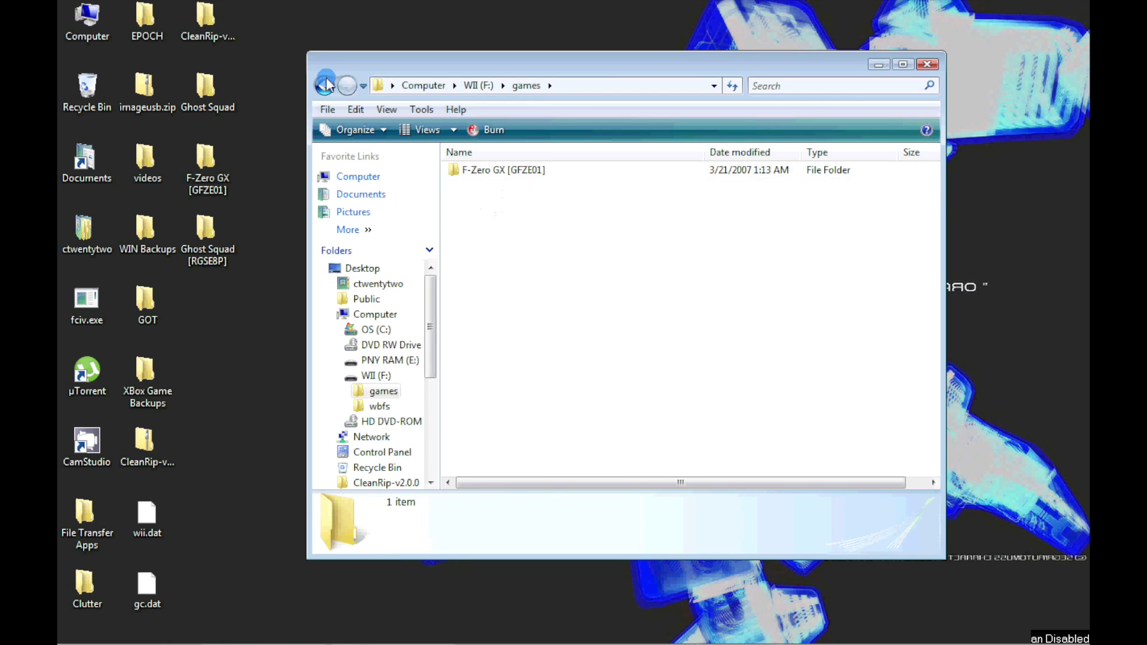
pyautogui.press('BackSpace')
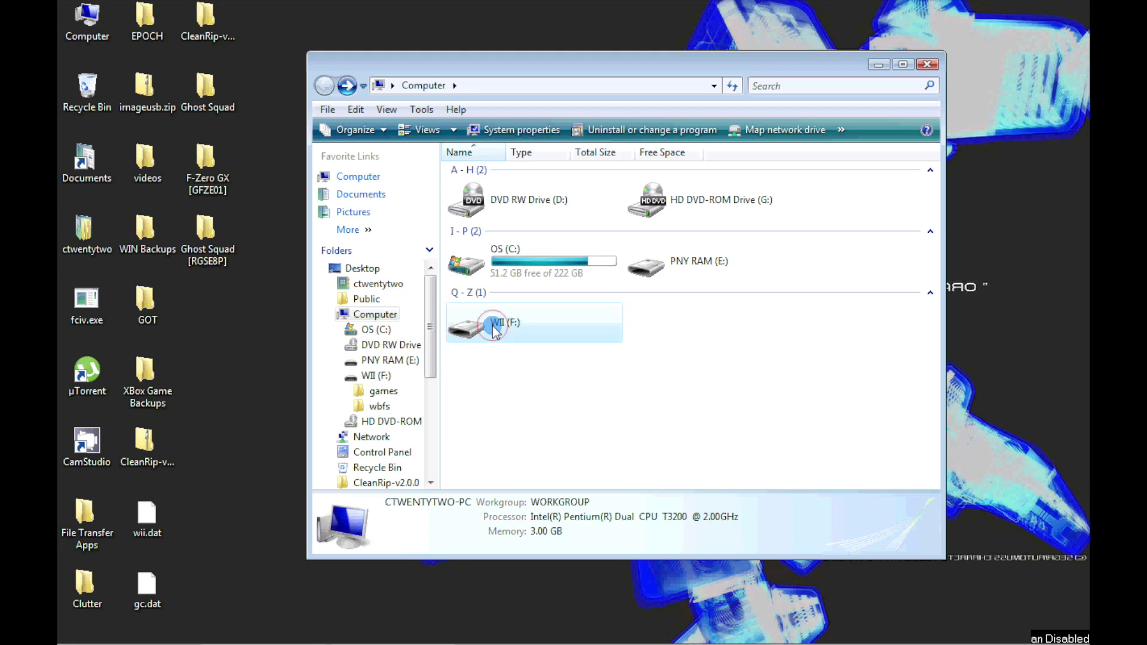
# On WII (F:), inspect wbfs/Ghost Squad [RGSE8P], then open games/F-Zero GX [GFZE01]
pyautogui.doubleClick(494, 327)
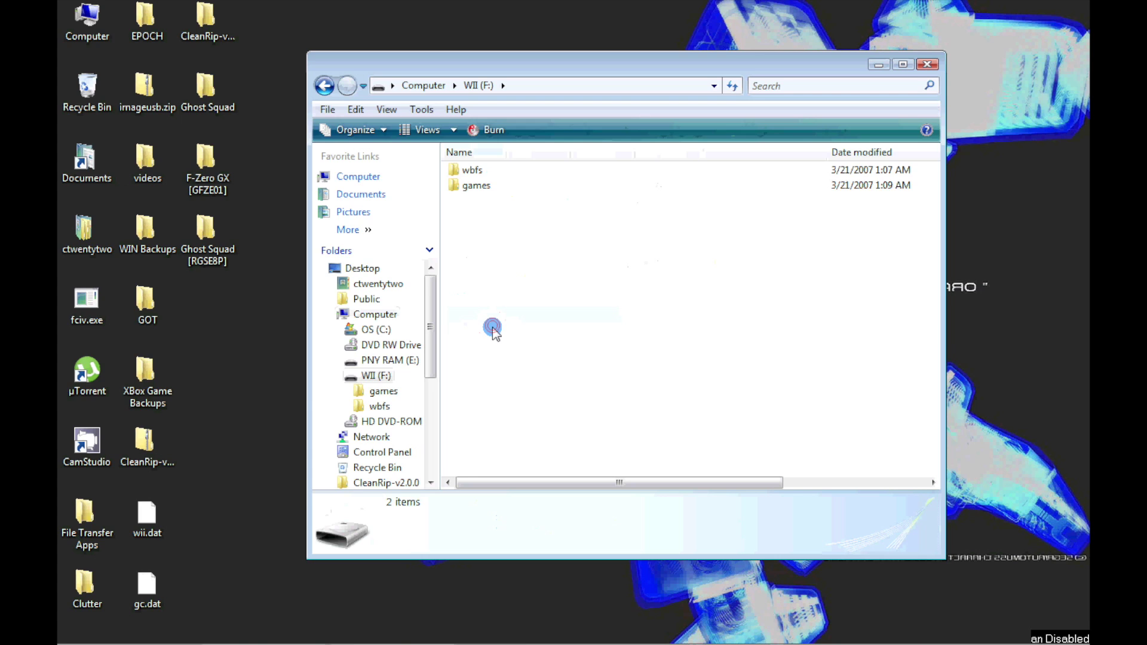
pyautogui.doubleClick(472, 172)
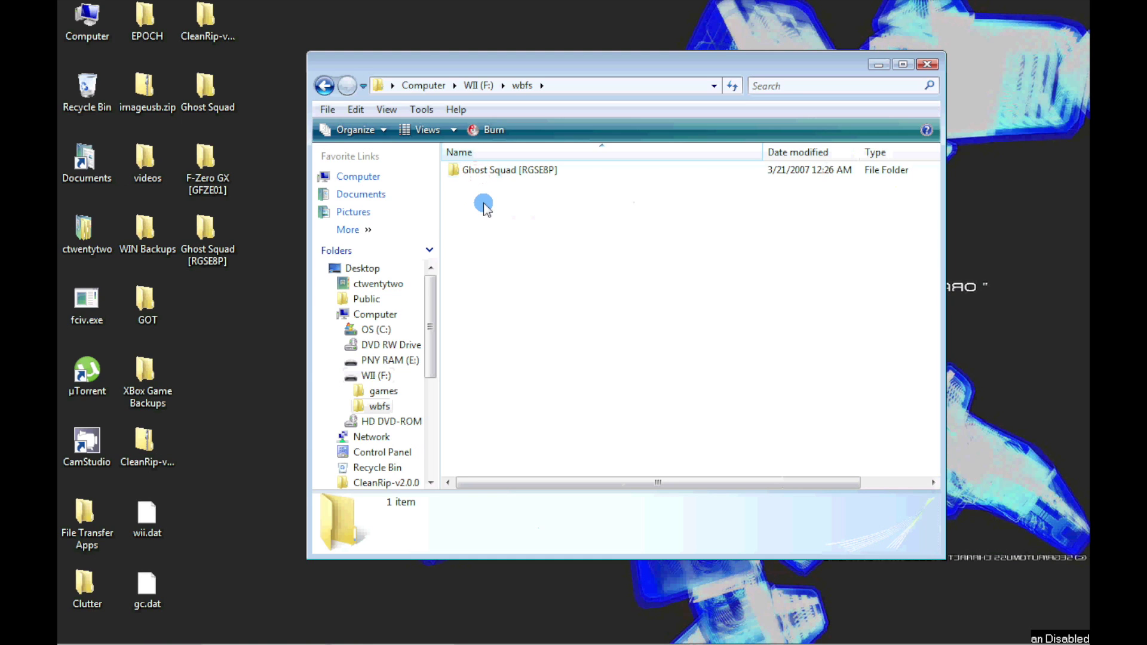
pyautogui.doubleClick(477, 172)
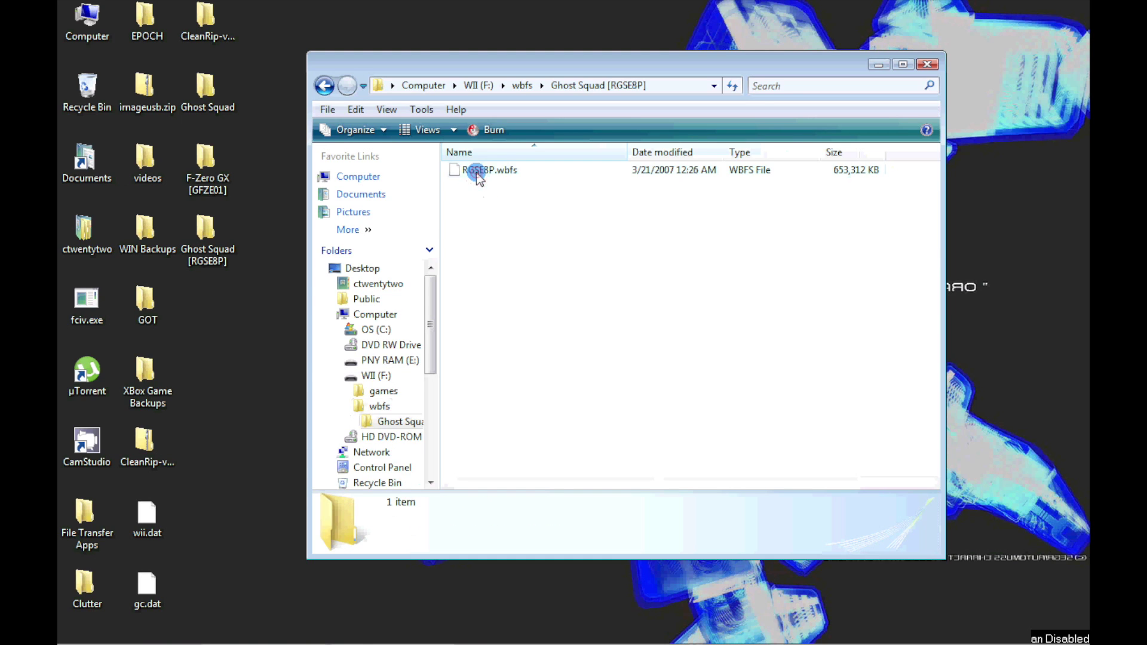
pyautogui.click(324, 85)
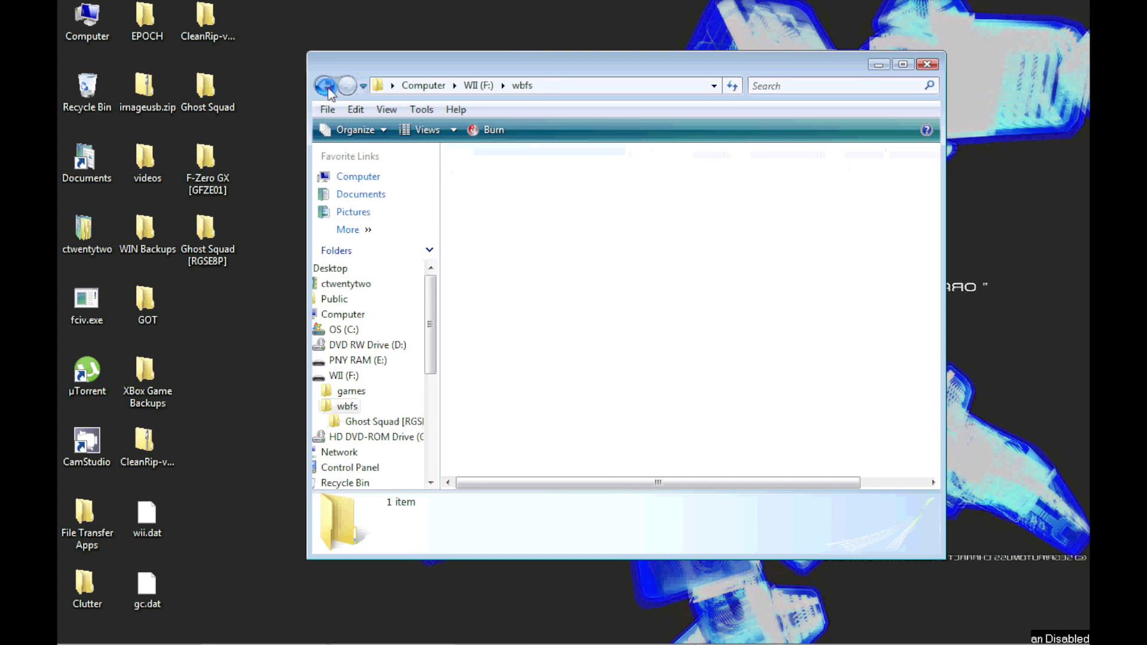
pyautogui.click(325, 86)
pyautogui.doubleClick(476, 184)
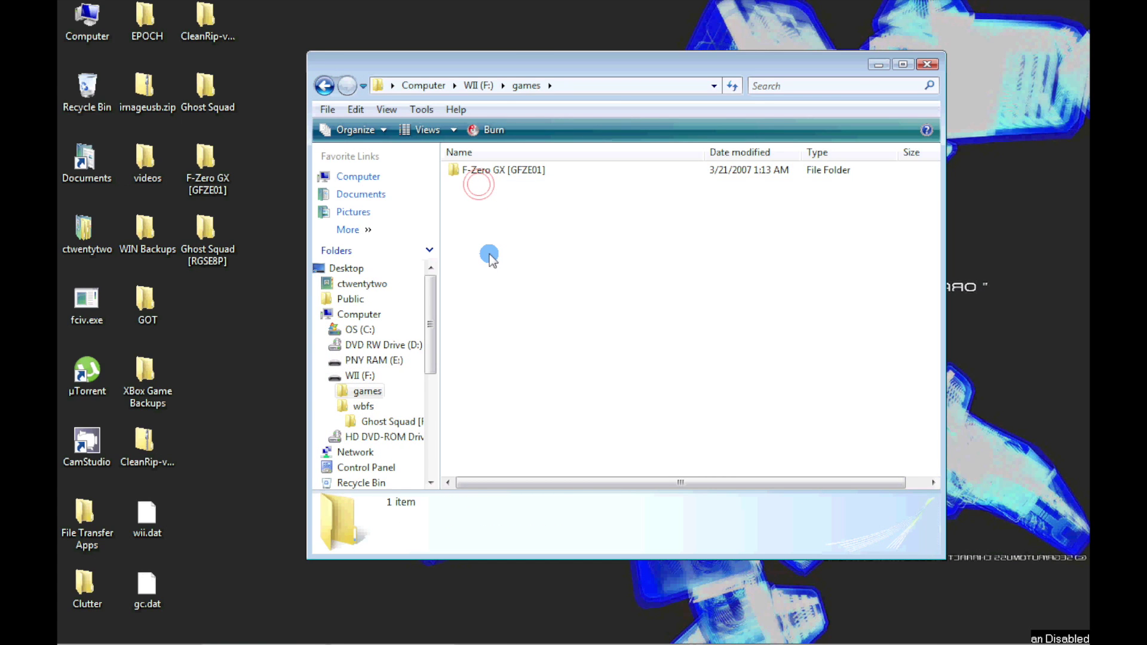
pyautogui.doubleClick(489, 170)
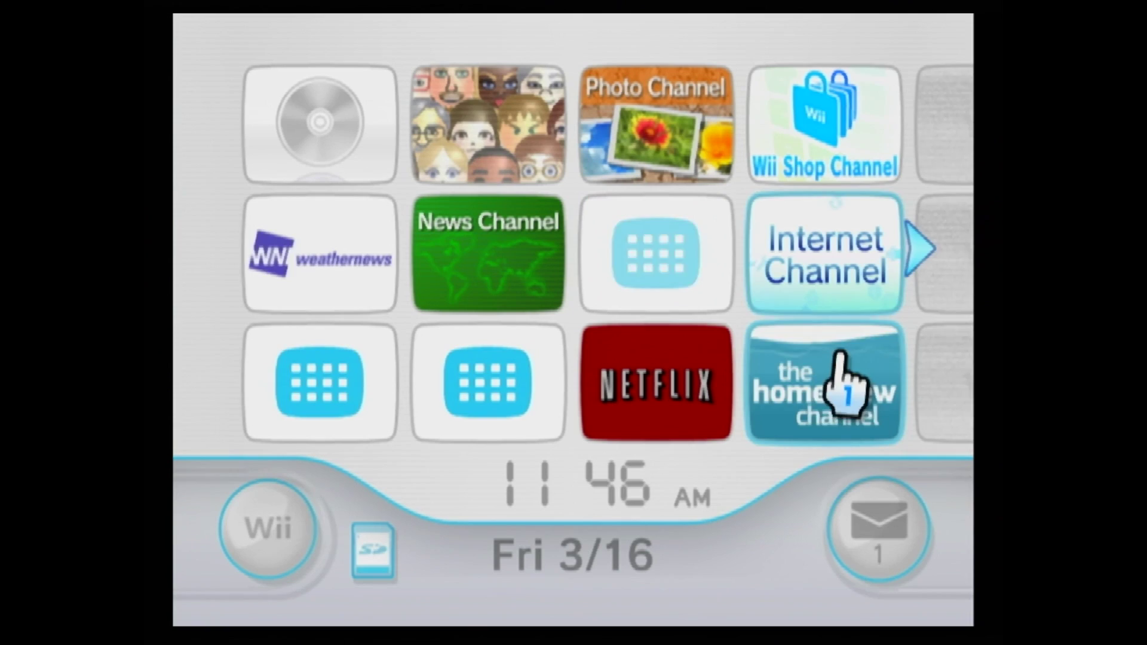
# Go to the next Wii Menu page and launch the USB Loader GX channel
pyautogui.click(917, 257)
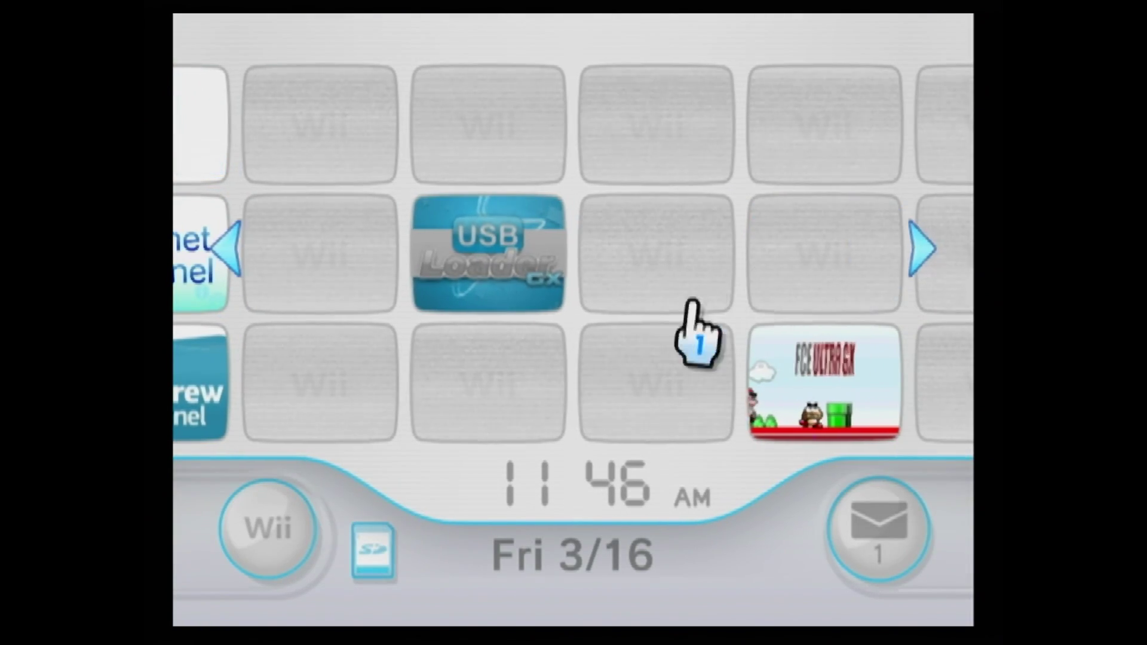
pyautogui.click(526, 293)
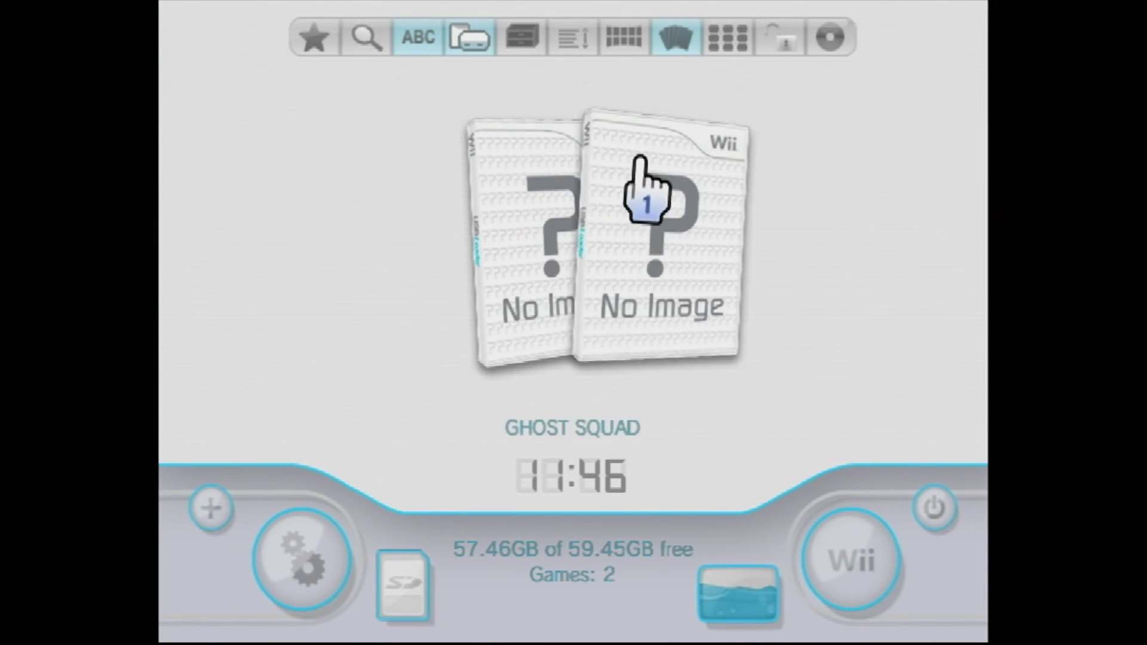
# In list view, download all cover types for the games, including the 9 missing images
pyautogui.click(575, 39)
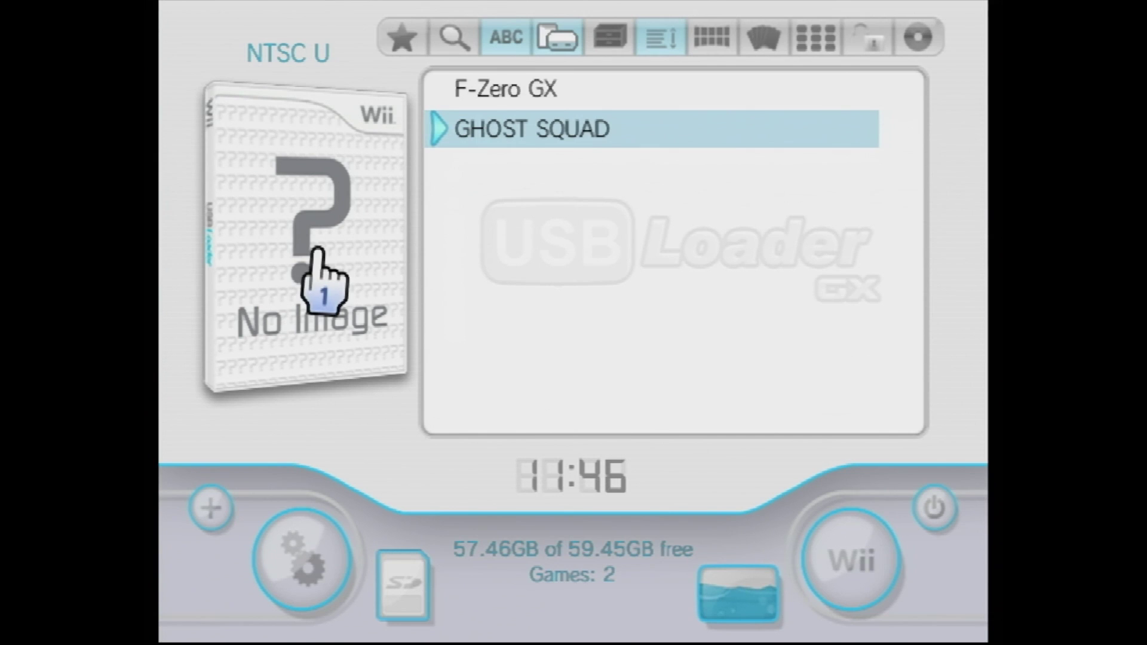
pyautogui.click(325, 277)
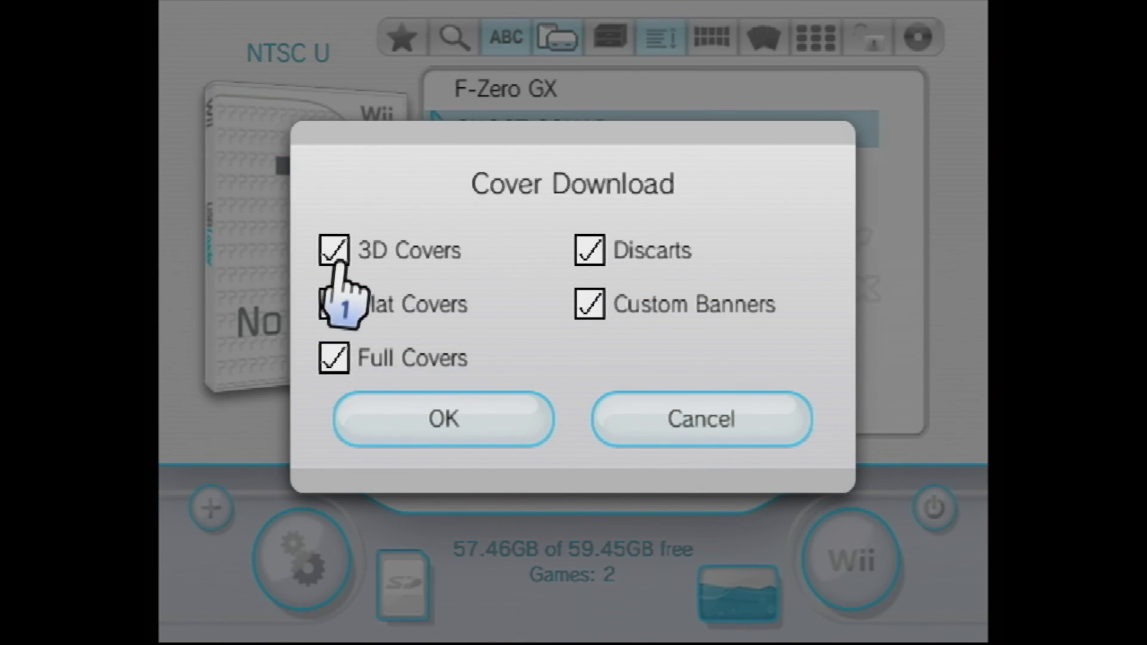
pyautogui.click(439, 413)
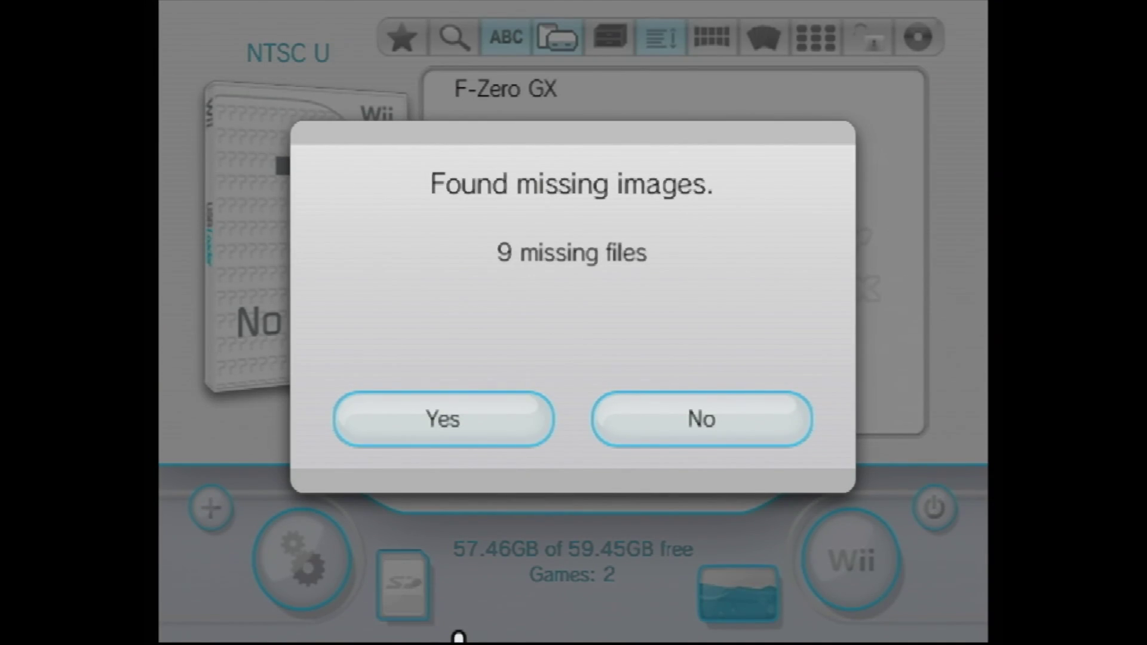
pyautogui.click(469, 439)
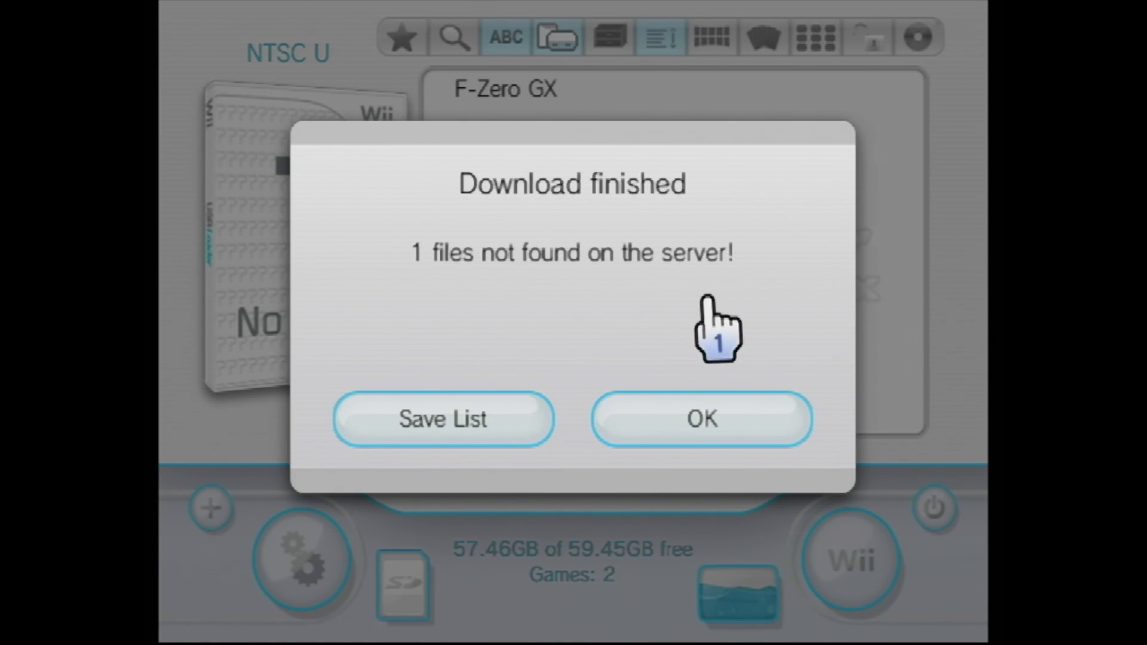
pyautogui.click(693, 413)
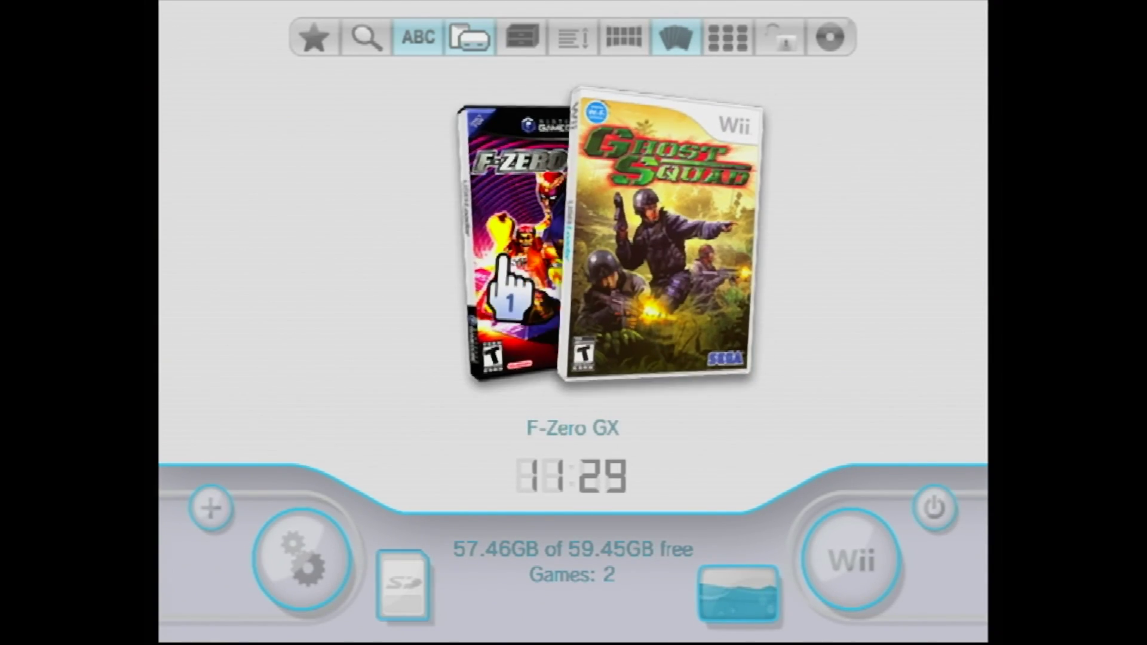
# Select Ghost Squad and start it from the USB drive
pyautogui.click(655, 278)
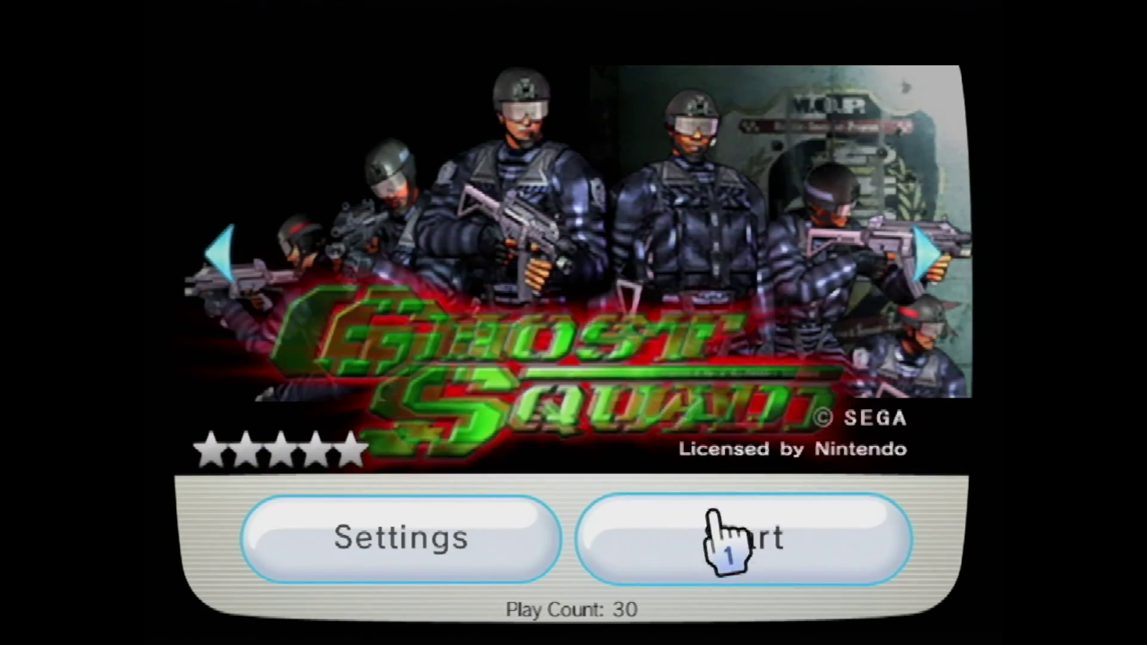
pyautogui.click(717, 538)
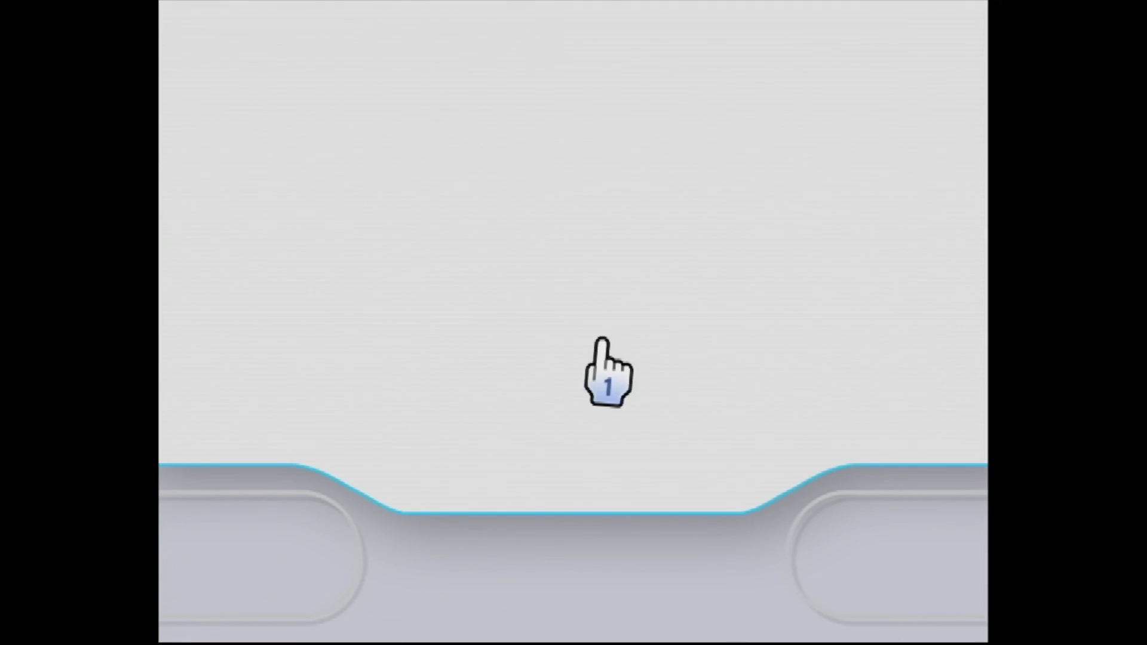
# Bring F-Zero GX forward in the carousel, open its game screen and start it
pyautogui.click(595, 330)
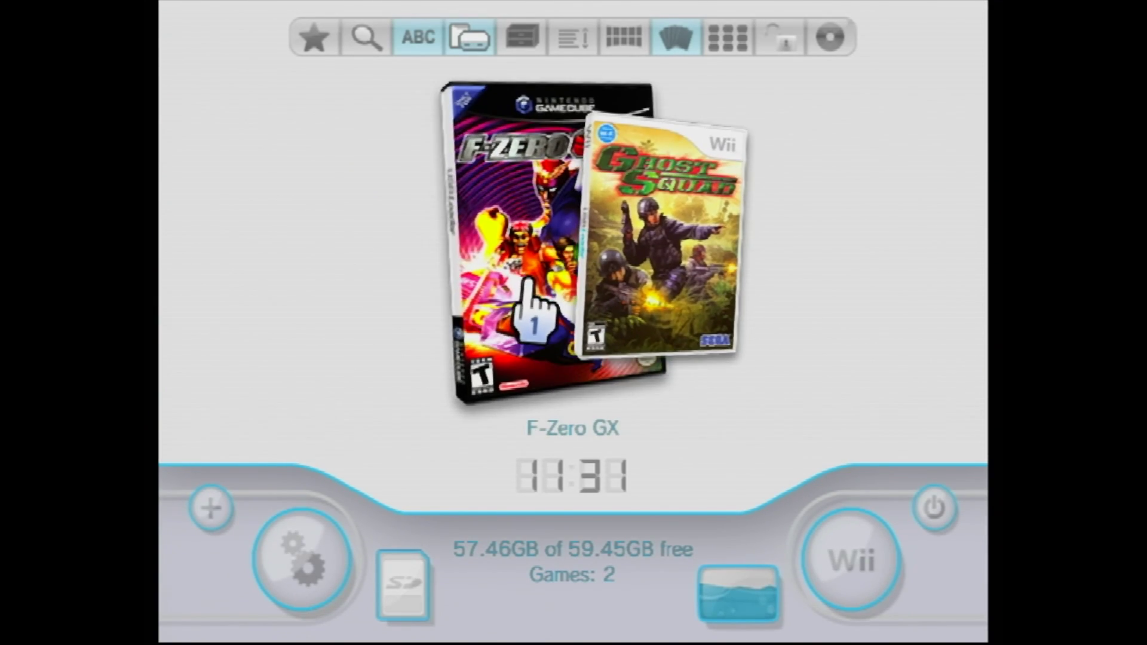
pyautogui.click(523, 281)
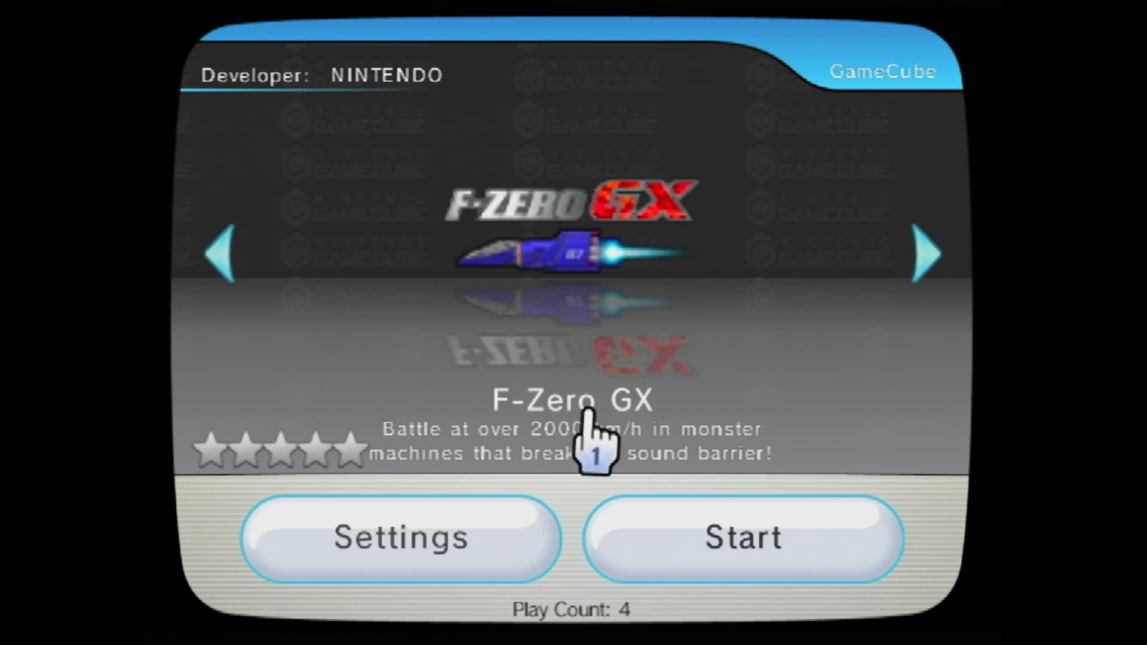
pyautogui.click(710, 514)
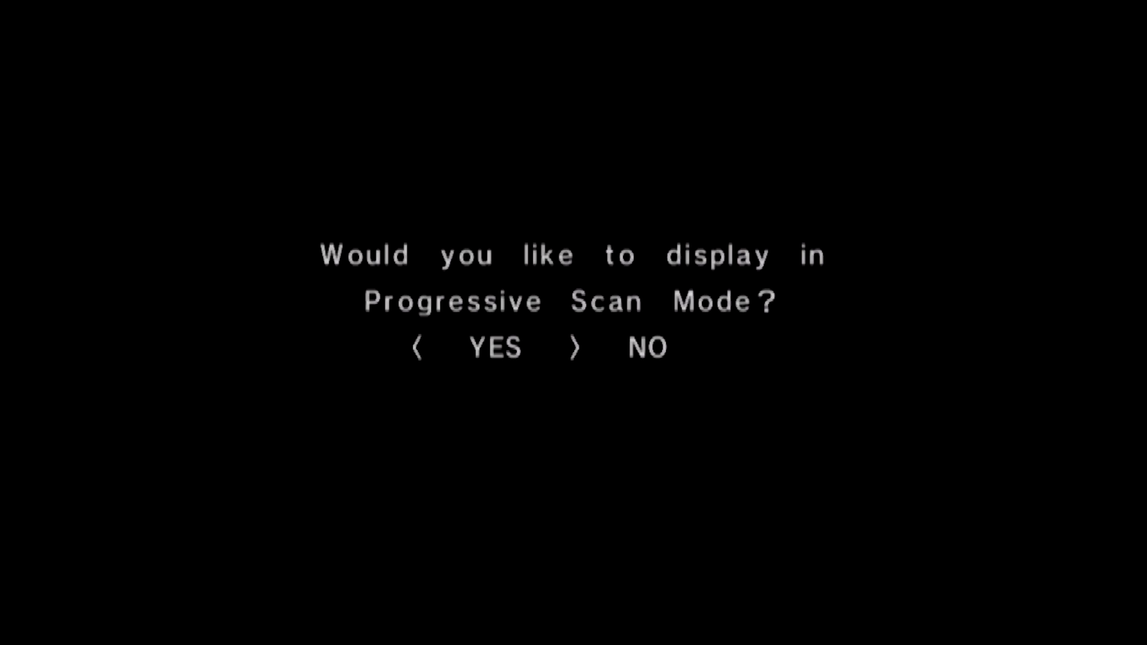